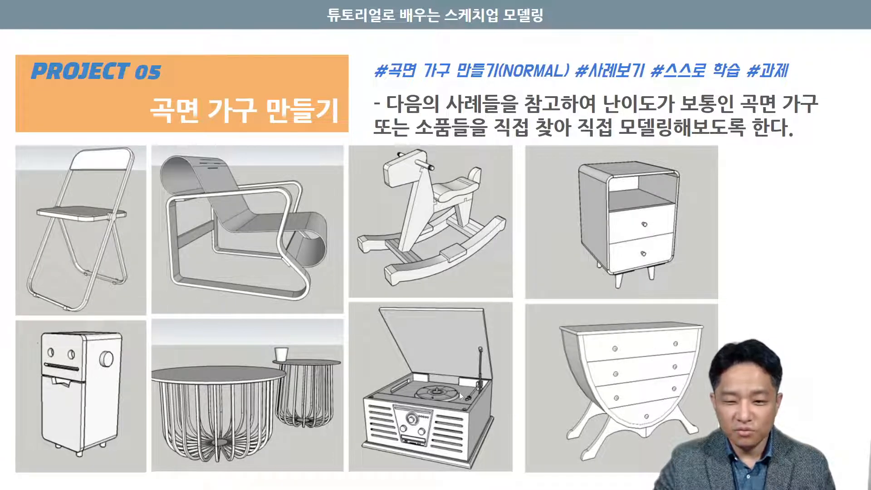
left_click(526, 334)
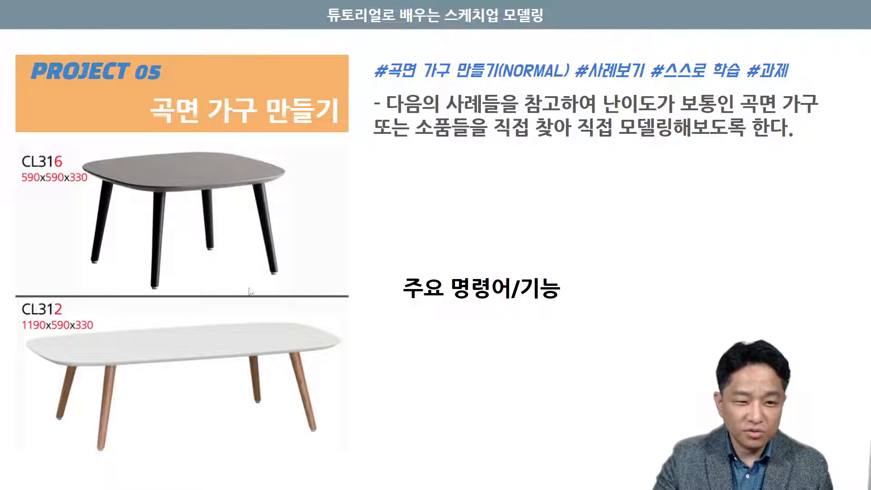
left_click(512, 303)
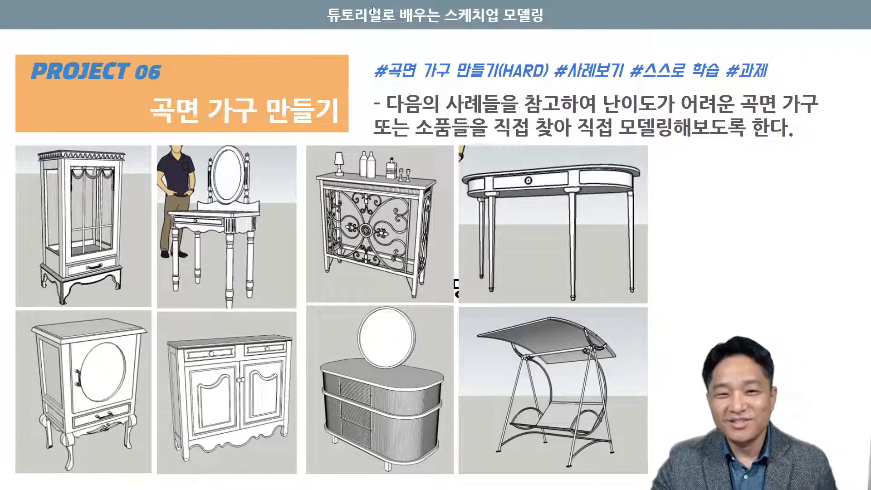
left_click(438, 25)
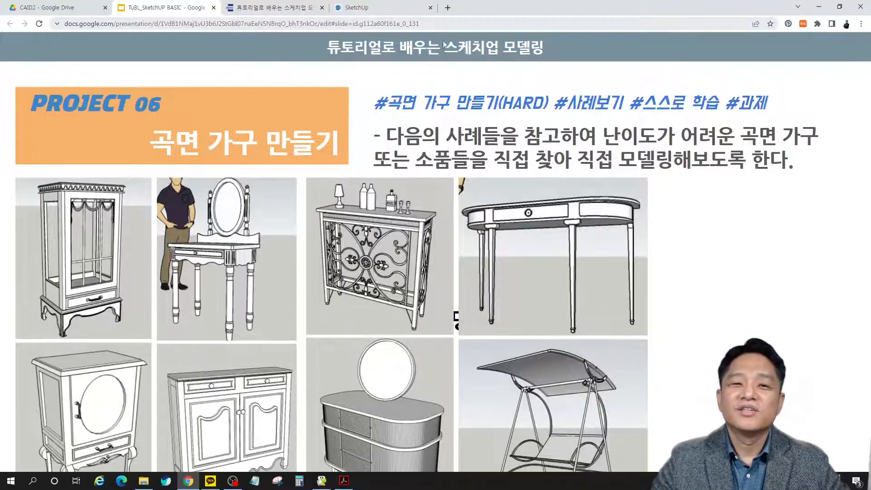
- Switch to the SketchUp e-book, open the Tutorial 10 stool chapter and examine the listed dimensions and the dimensioned stool drawing
left_click(296, 14)
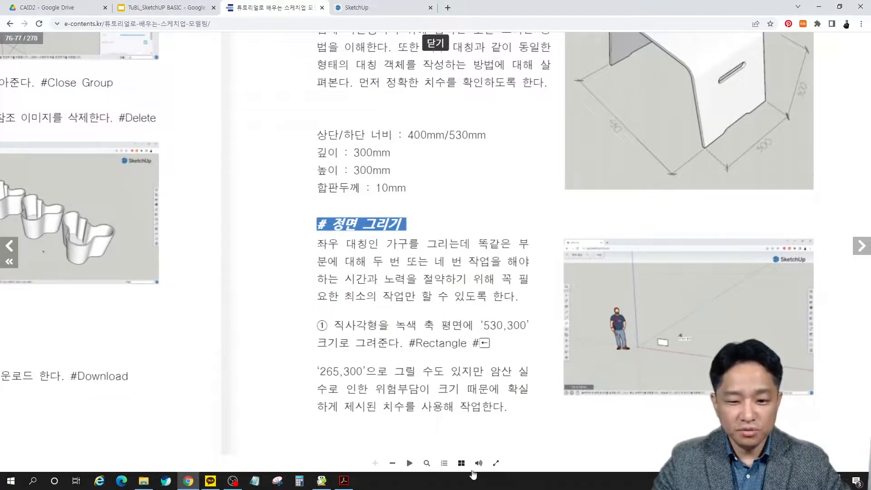
left_click(444, 463)
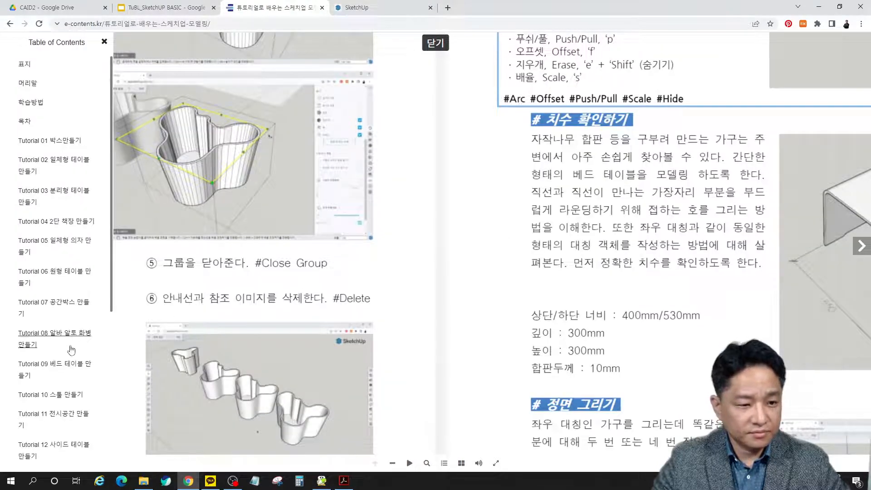
left_click(64, 393)
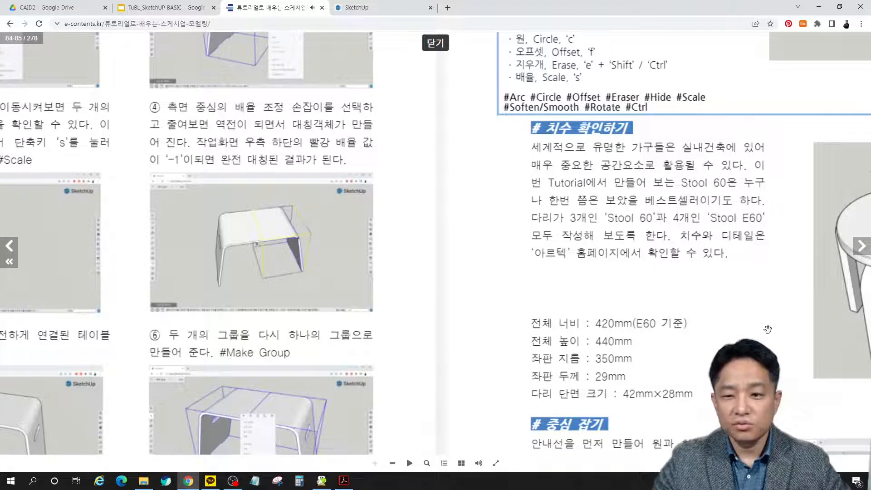
mouse_move(685, 337)
left_mouse_down()
mouse_move(538, 285)
mouse_move(565, 328)
left_mouse_up()
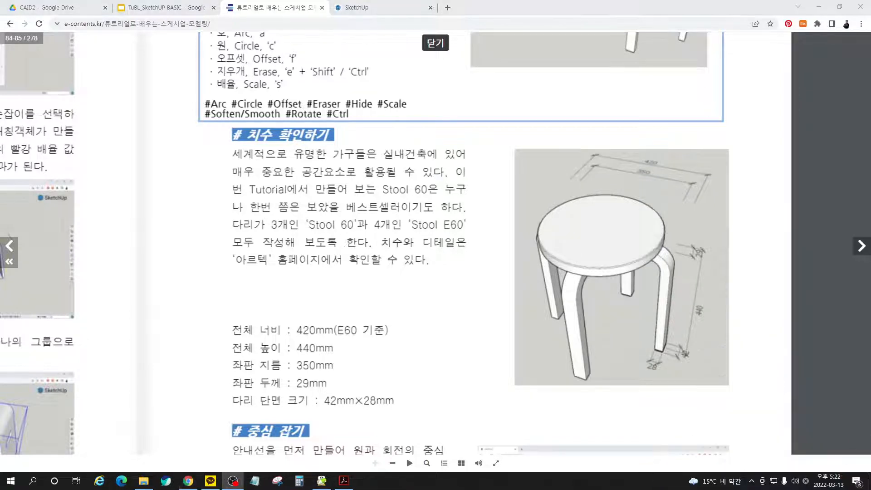
left_click_drag(350, 205, 349, 183)
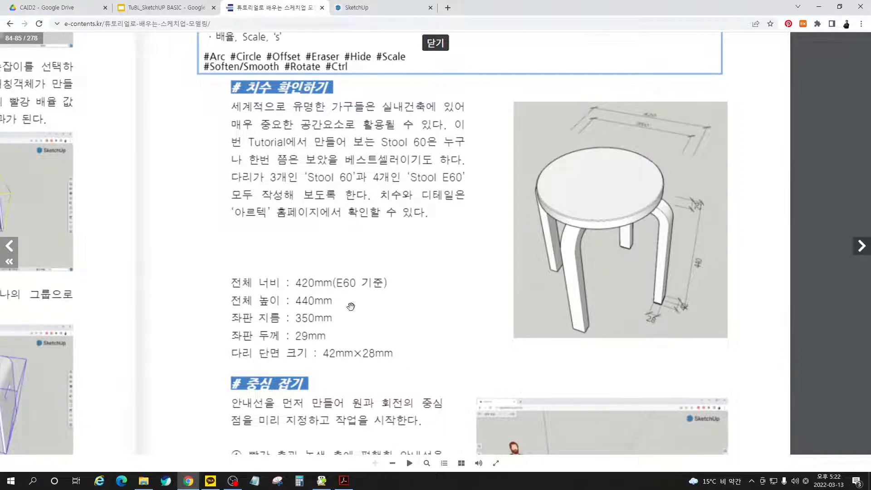
left_click_drag(350, 306, 377, 240)
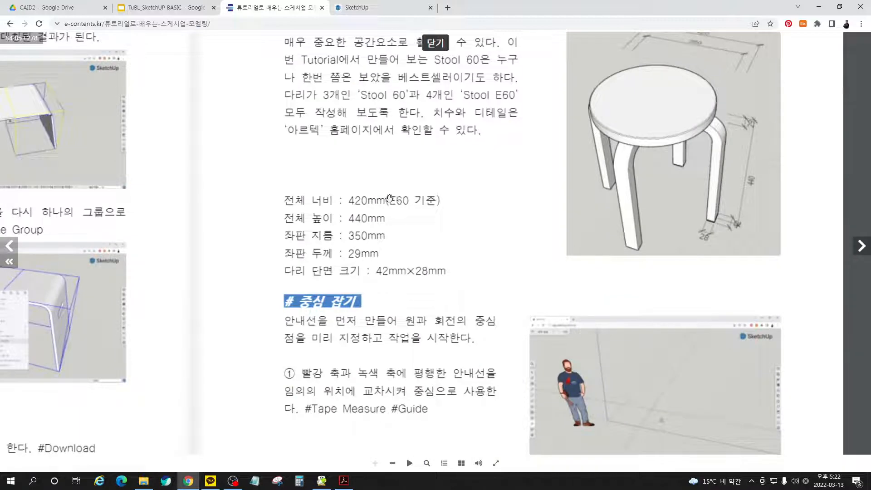
scroll(404, 196, "up", 1)
scroll(404, 196, "up", 3)
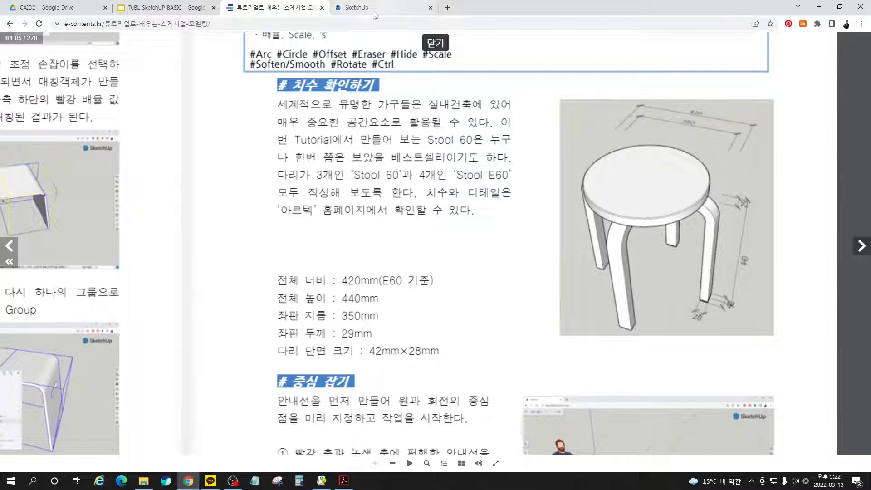
- Switch to SketchUp and create a new empty model
left_click(376, 15)
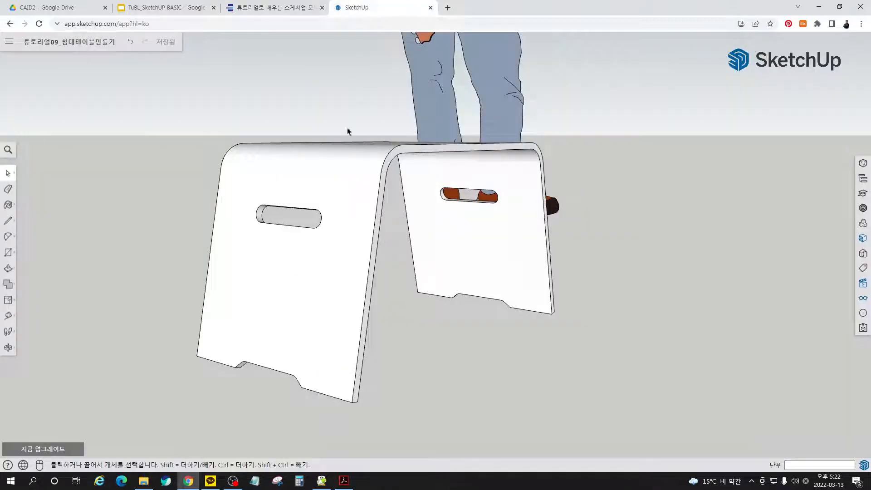
left_click(9, 42)
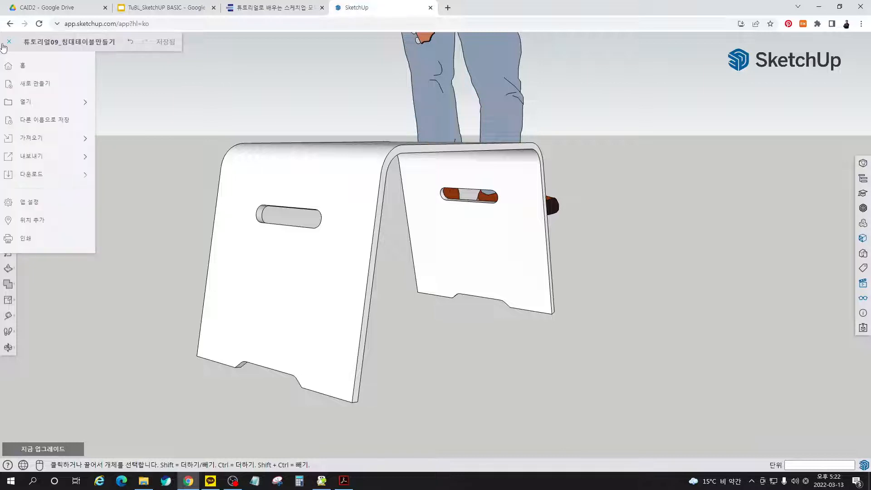
left_click(31, 89)
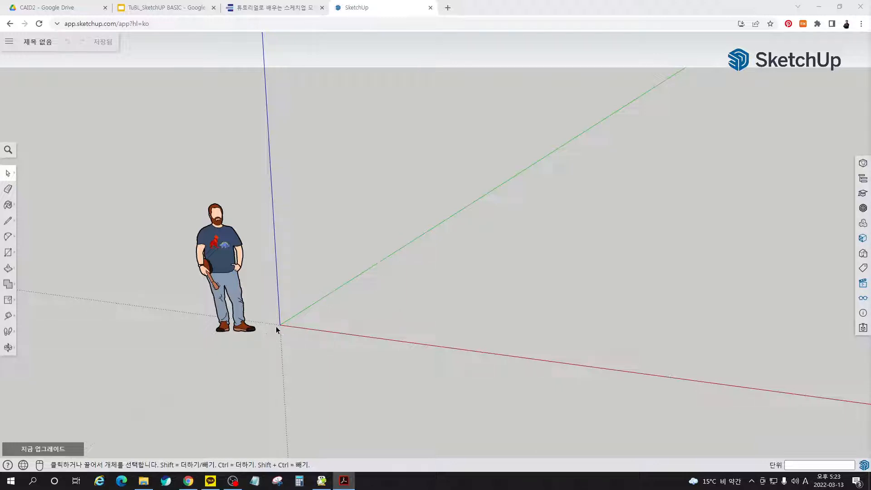
key("c")
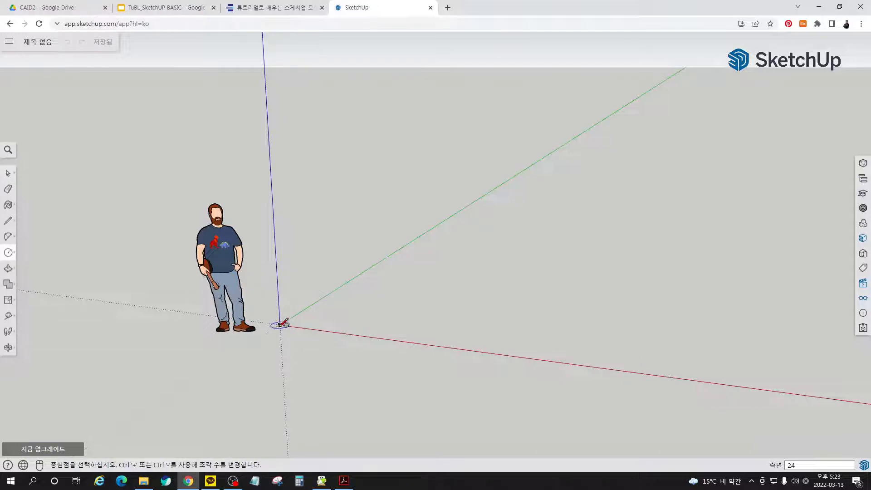
left_click(280, 324)
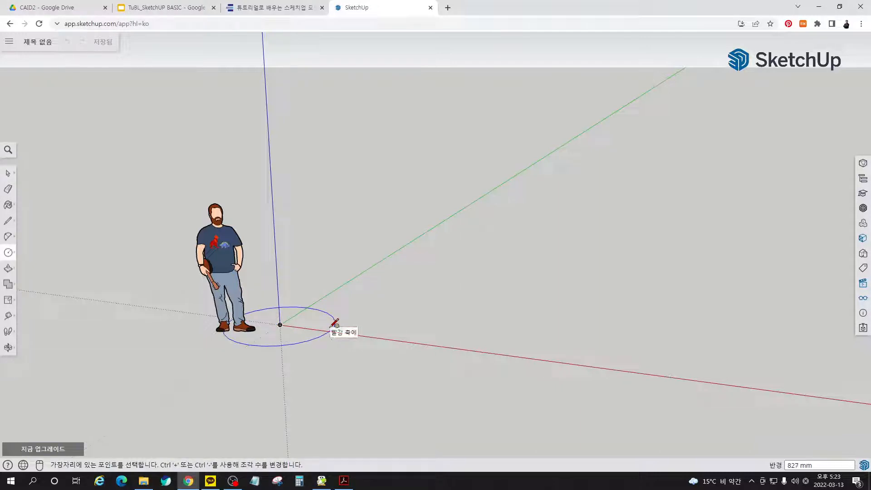
key("Escape")
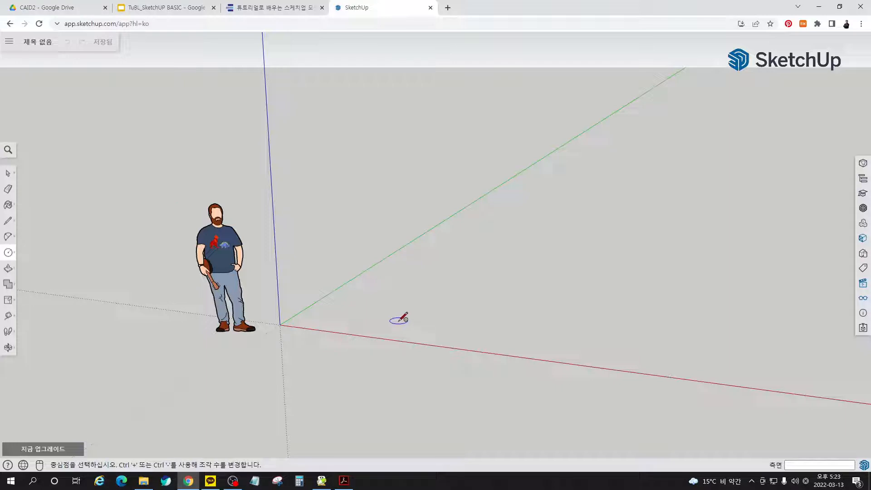
- Place two crossing Tape Measure guides, one parallel to the red axis and one parallel to the green axis about 990 mm away
key("t")
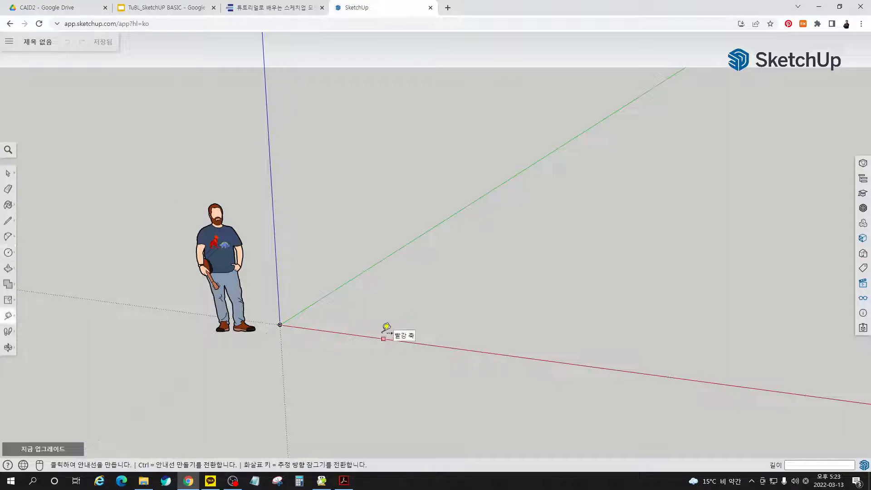
left_click(348, 333)
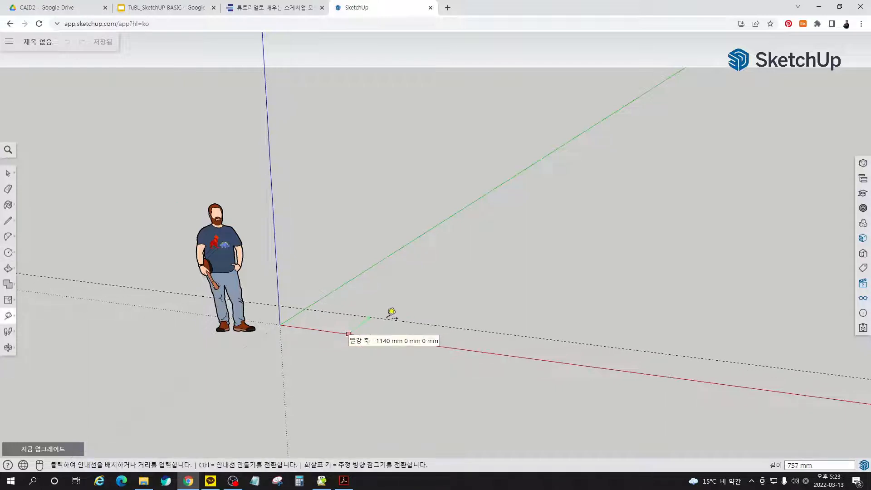
left_click(400, 311)
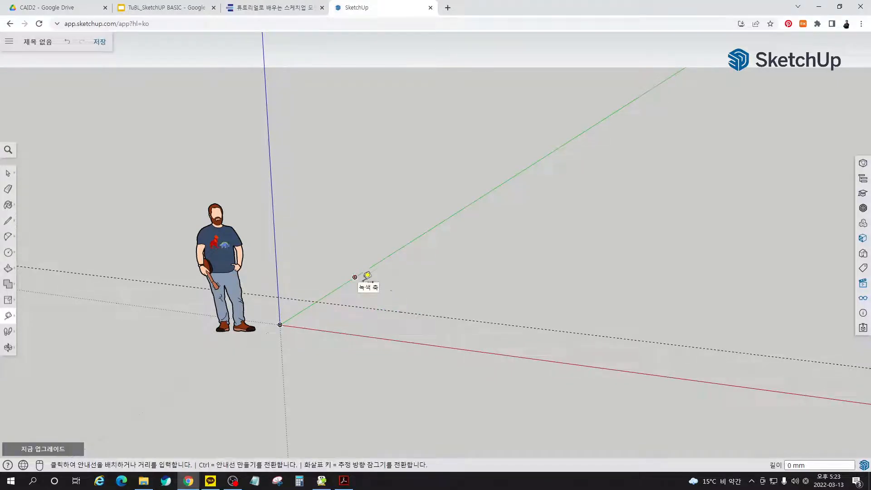
left_click(346, 284)
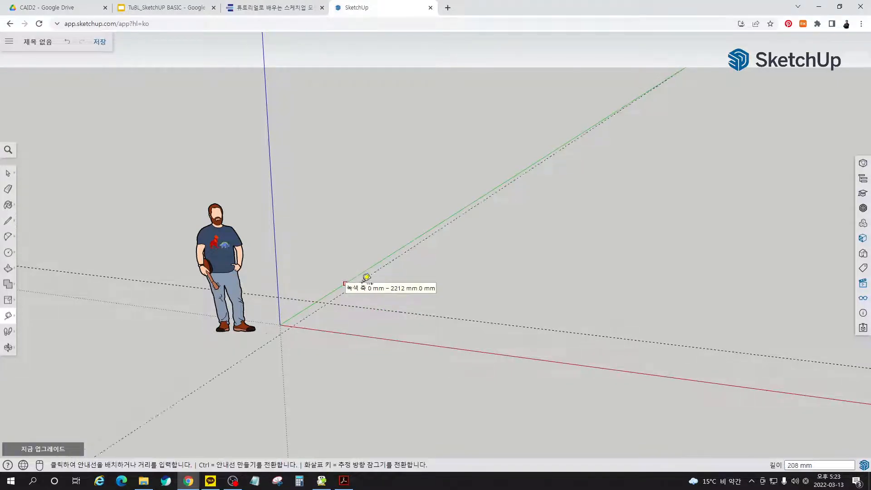
left_click(399, 281)
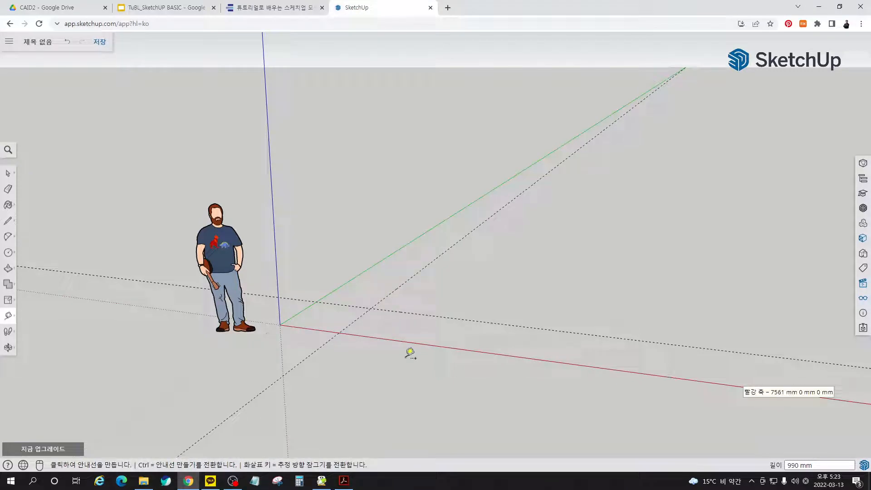
- Copy both crossing guides 440 mm straight up along the blue axis and check the stool height in the e-book
key("space")
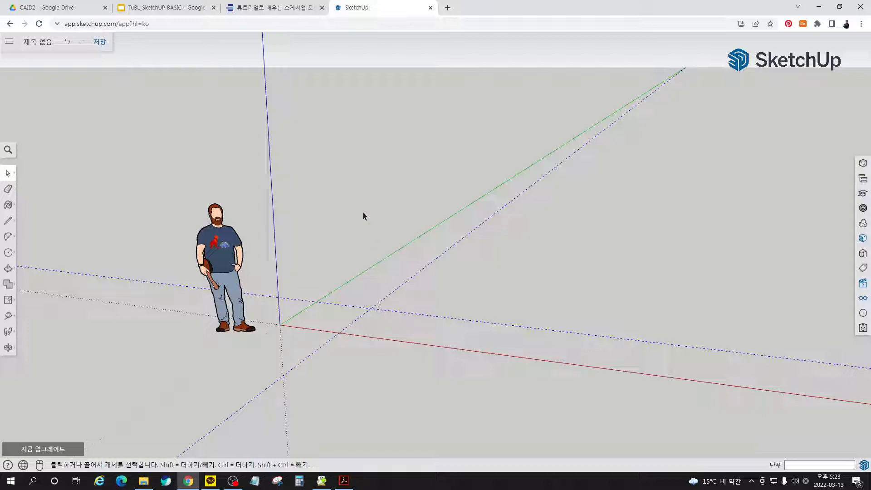
key("m")
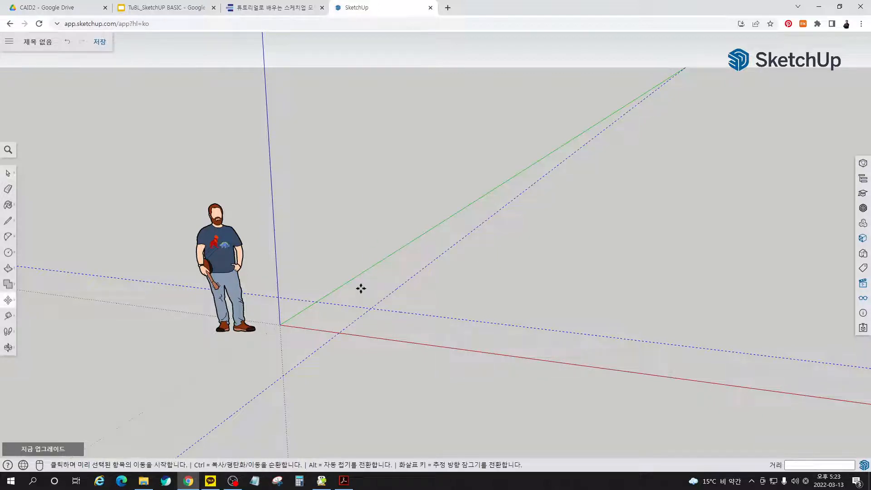
left_click(371, 308)
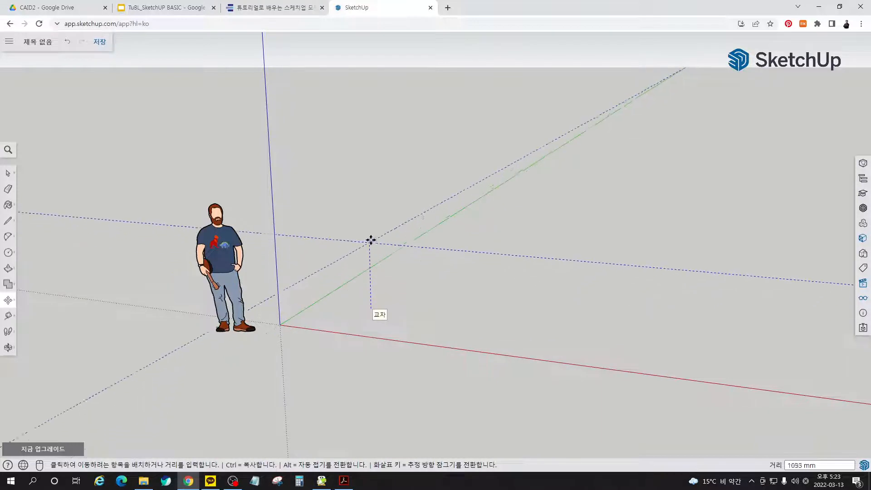
key("ctrl")
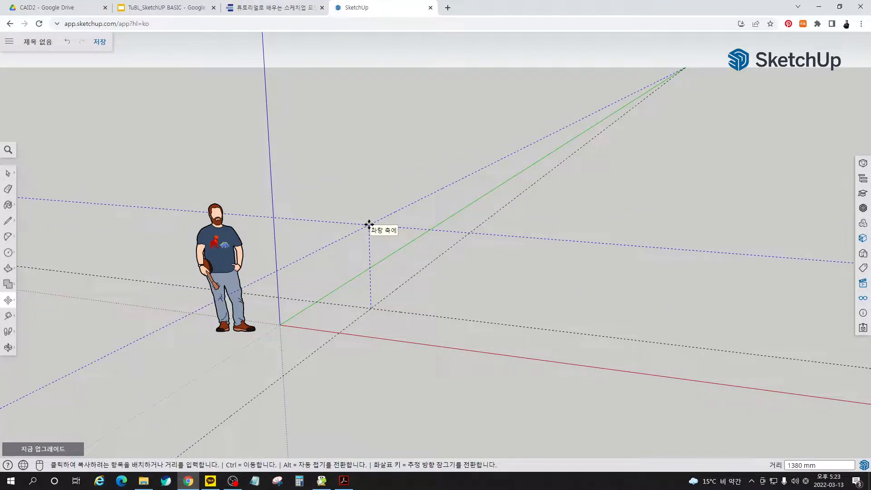
type("440")
key("Return")
left_click(272, 7)
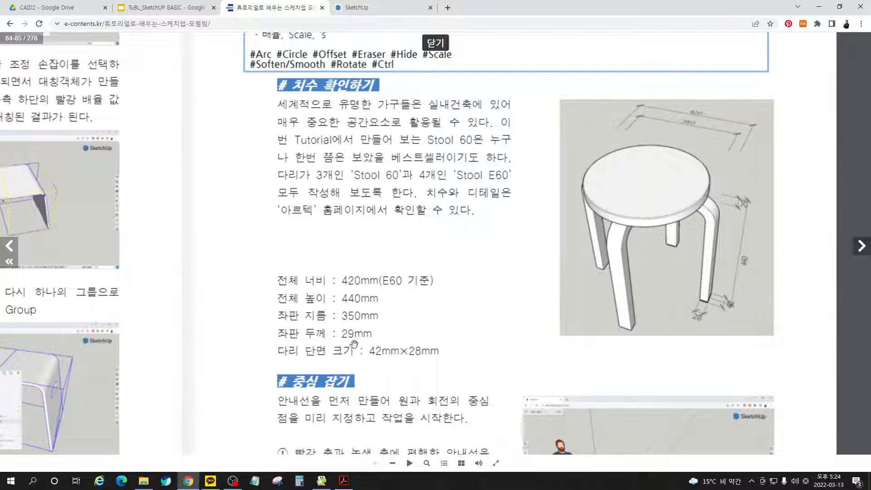
left_click(384, 14)
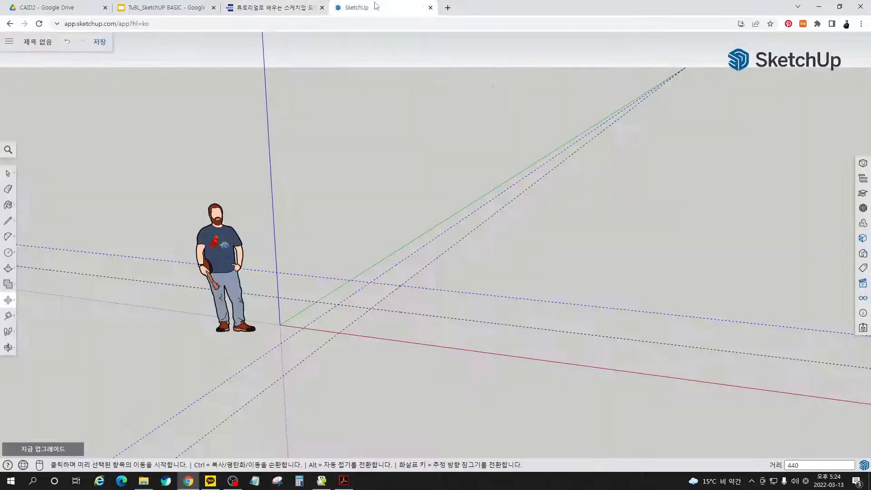
- Draw a 48-sided horizontal circle with a 175 mm radius centred on the intersection of the upper guides
mouse_move(378, 342)
middle_mouse_down()
mouse_move(383, 281)
mouse_move(363, 251)
mouse_move(368, 295)
middle_mouse_up()
scroll(323, 307, "up", 3)
scroll(323, 307, "up", 2)
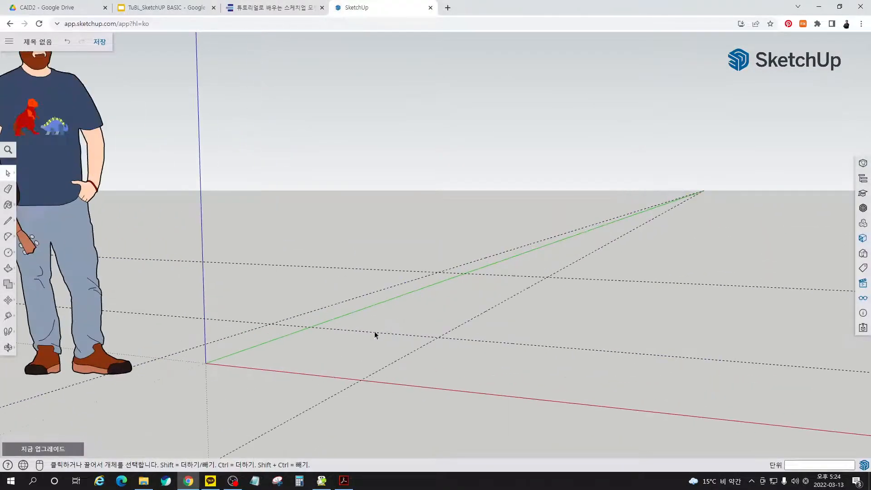
middle_click_drag(375, 334, 428, 387)
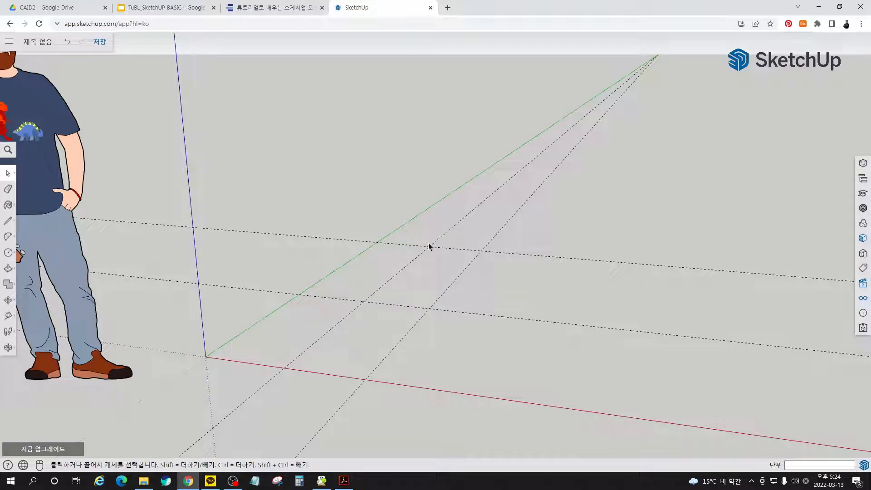
key("c")
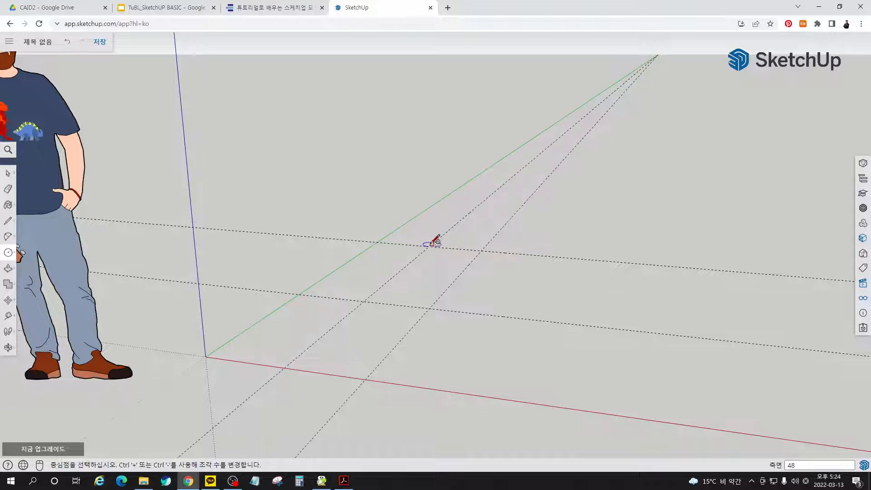
left_click(429, 246)
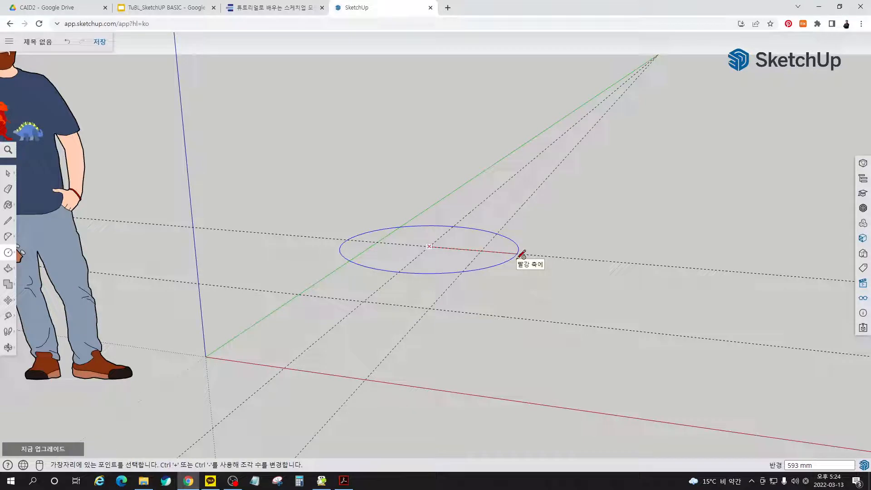
type("175")
key("Return")
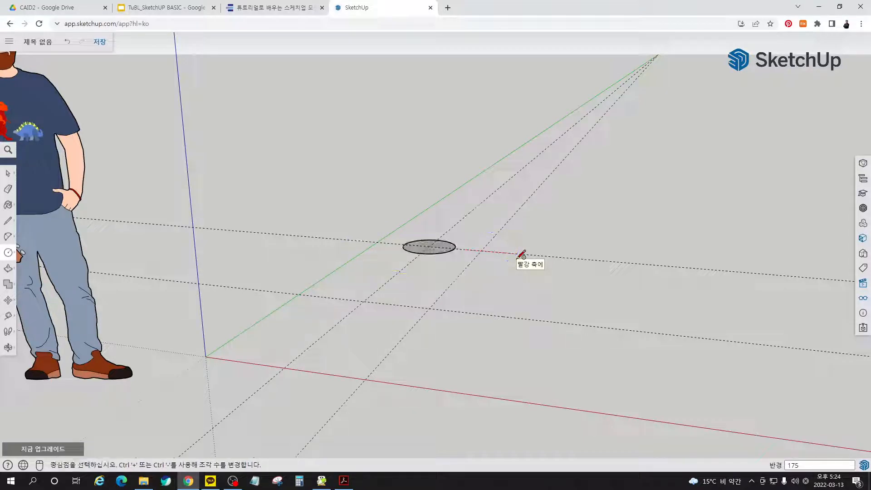
- Extrude the seat circle 2 mm straight down with Push/Pull to form the top layer
middle_click_drag(529, 260, 420, 394)
scroll(418, 260, "up", 8)
middle_click_drag(460, 363, 436, 399)
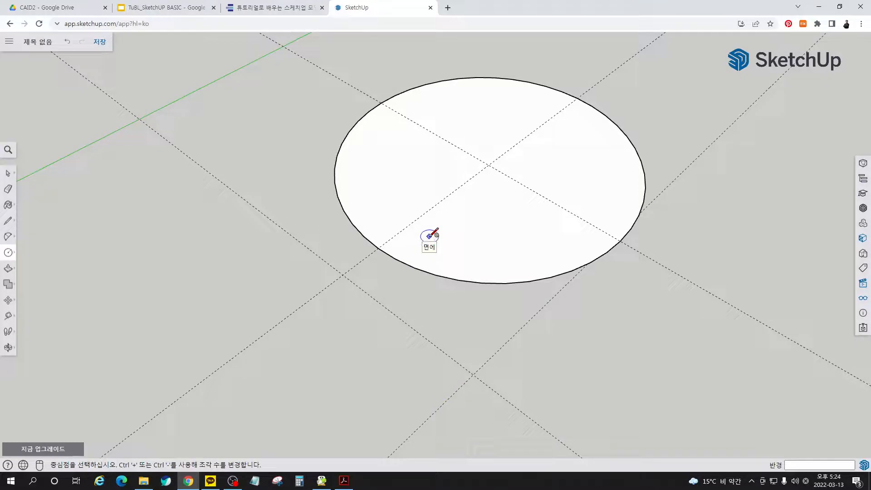
key("p")
left_click(546, 278)
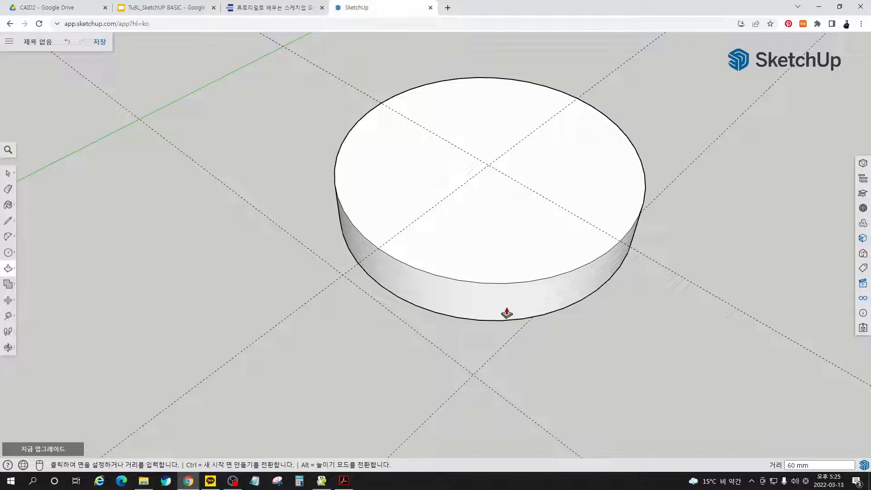
type("2")
key("Return")
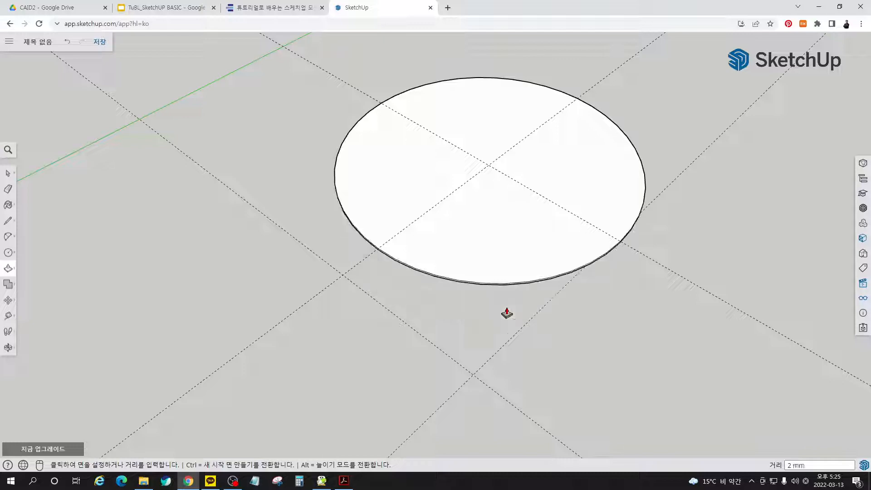
- Extrude the disc's underside another 25 mm down as a new, separate layer
middle_click_drag(518, 315, 515, 189)
key("p")
left_click(515, 189)
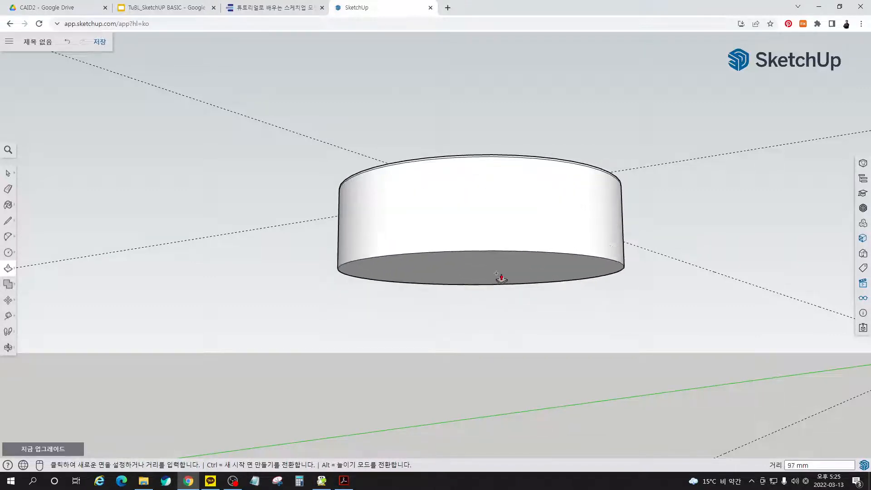
type("25")
key("Return")
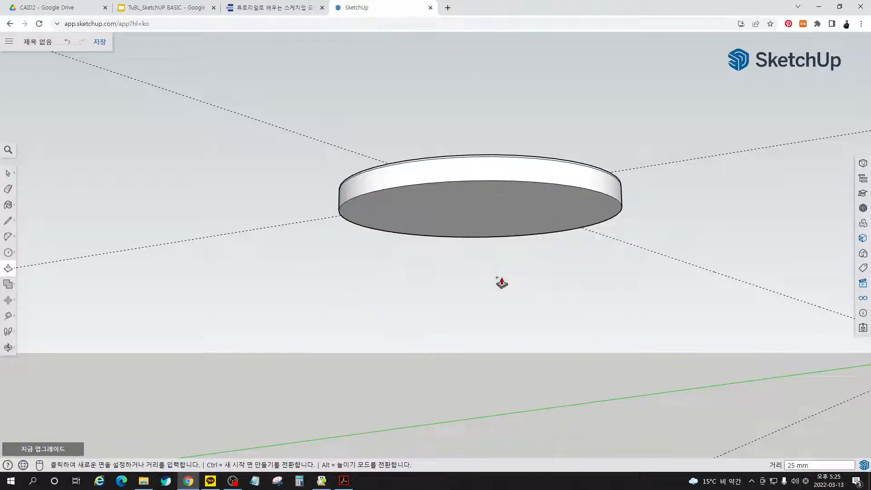
- Extrude the new underside a further 2 mm down as a separate bottom layer of the seat
left_click(512, 219)
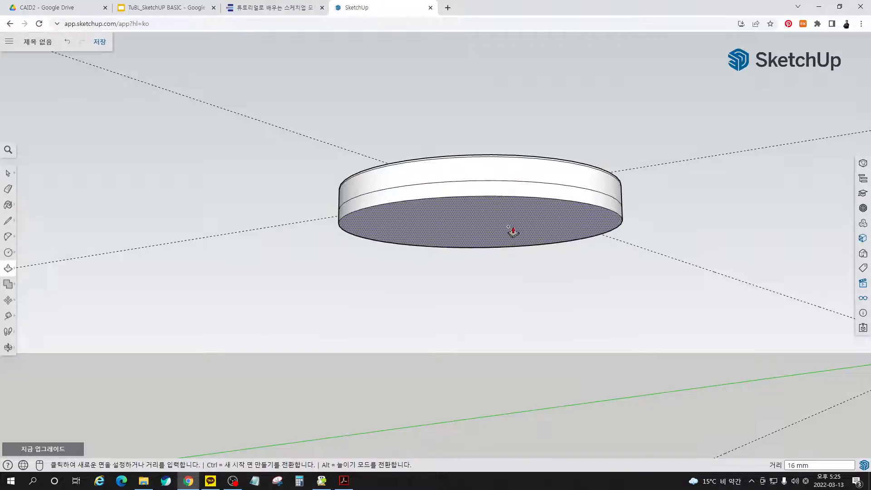
type("2")
key("Return")
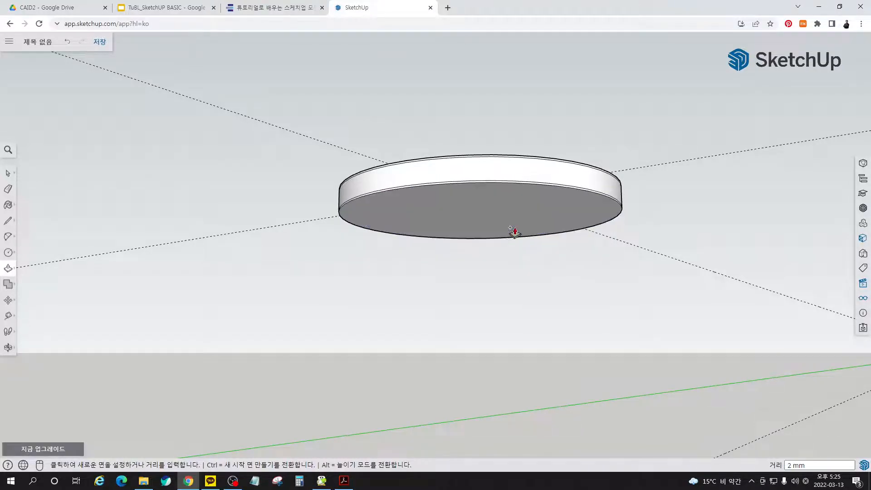
key("space")
- Try scaling the seat's top face uniformly about its centre by 0.99 and undo it
middle_click_drag(554, 189, 538, 200)
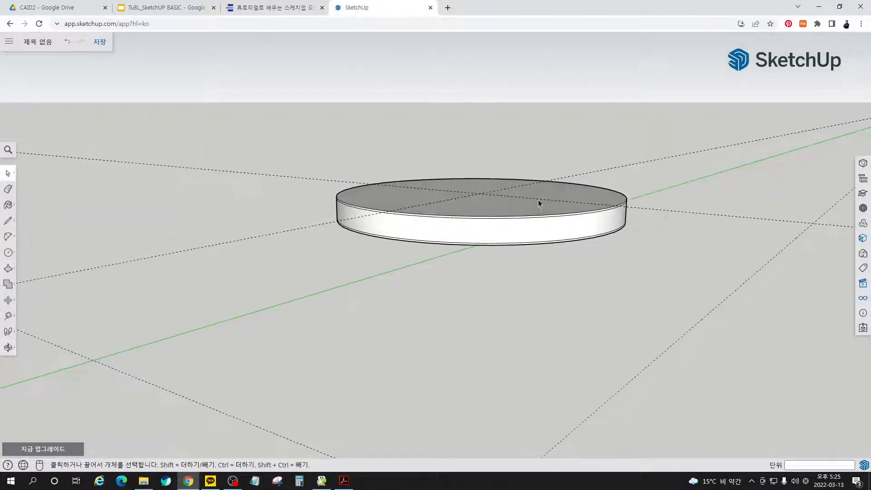
scroll(554, 243, "up", 8)
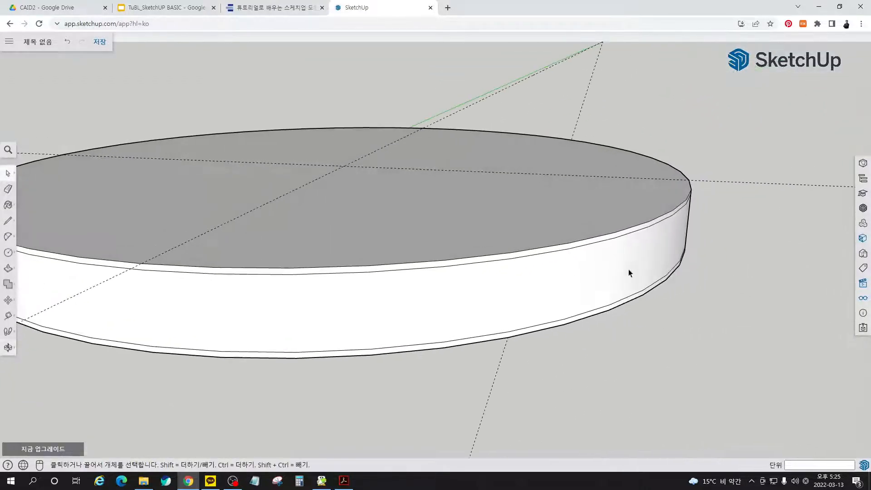
middle_click_drag(593, 257, 576, 221)
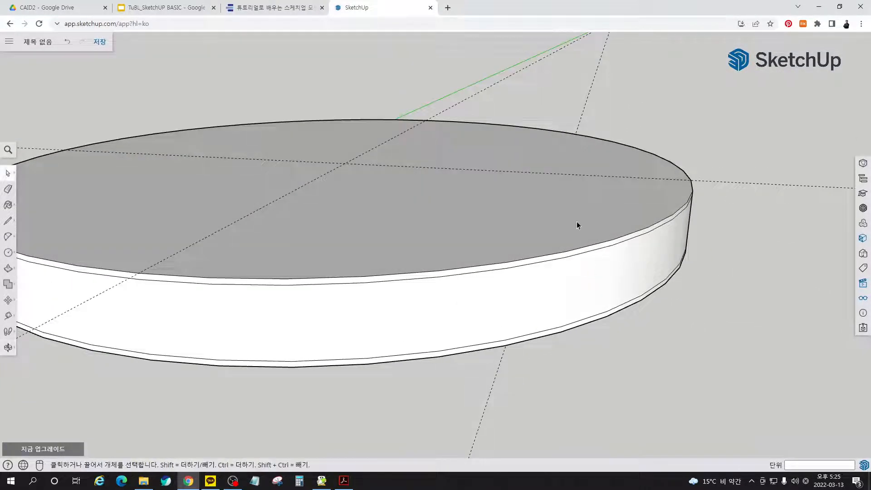
left_click(576, 222)
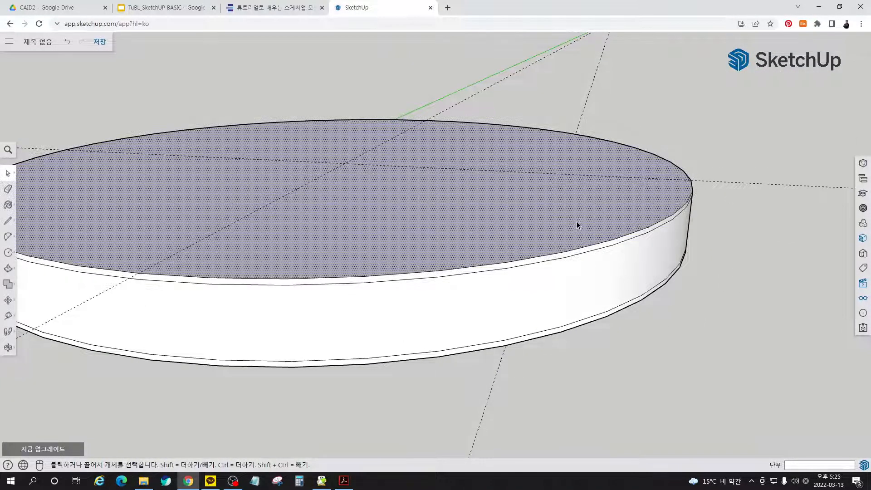
key("s")
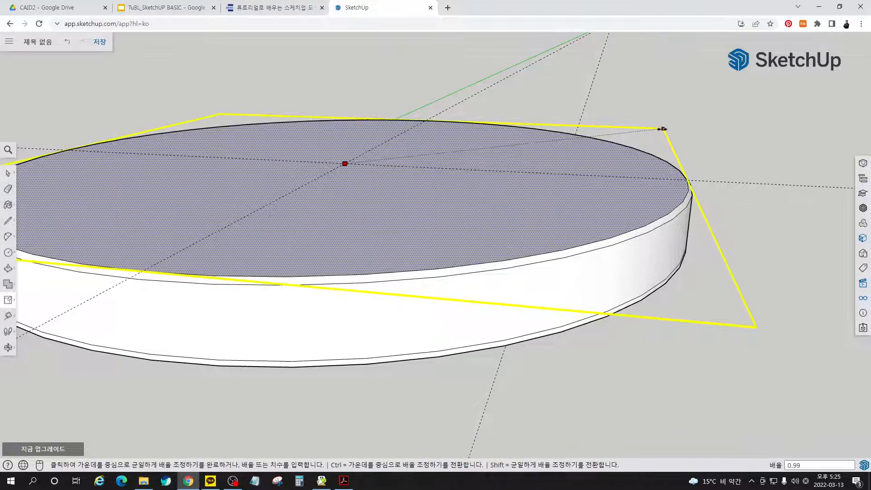
middle_click_drag(666, 219, 658, 257)
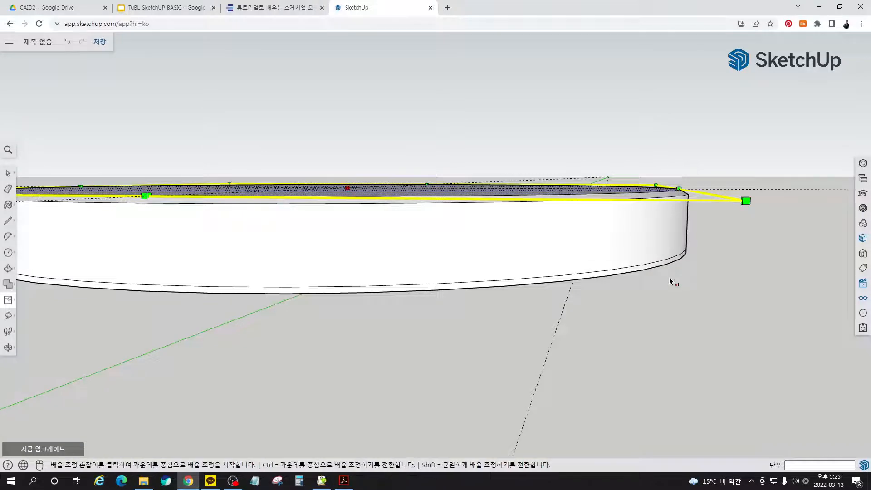
key("ctrl+z")
key("space")
left_click(683, 295)
- Select all connected geometry of the layered seat disc and make it a group
middle_click_drag(641, 240, 467, 224)
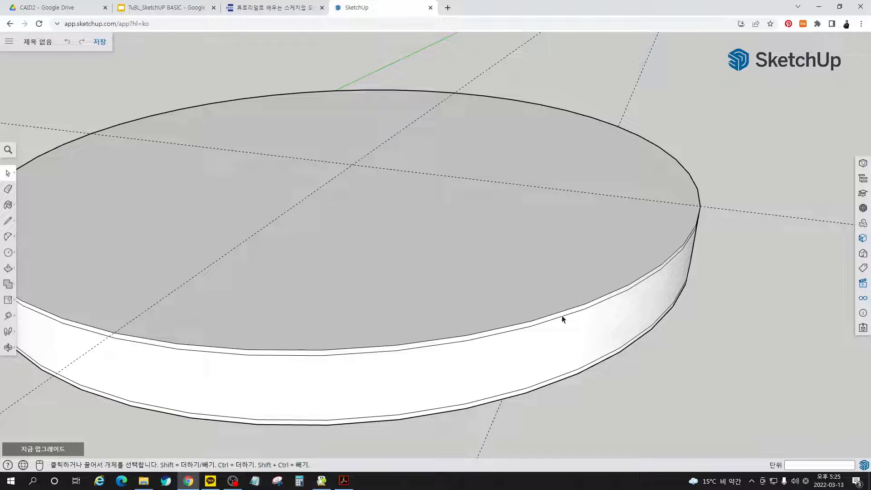
middle_click_drag(562, 315, 623, 257)
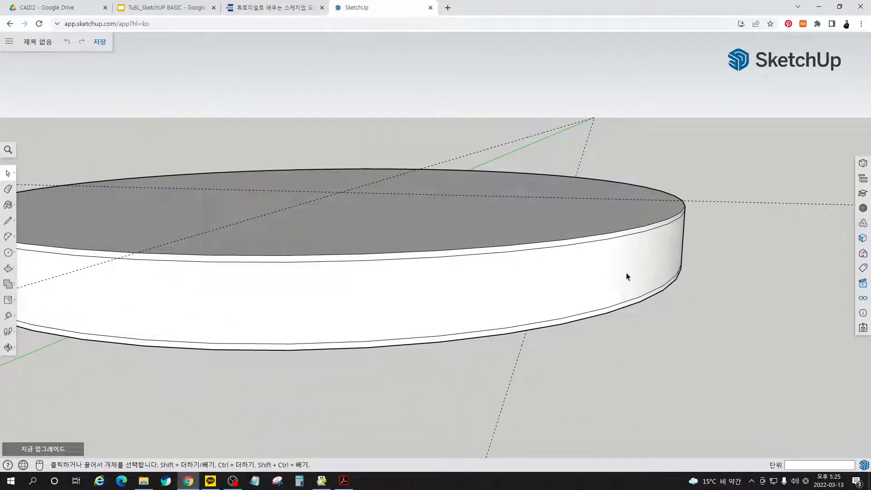
triple_click(514, 224)
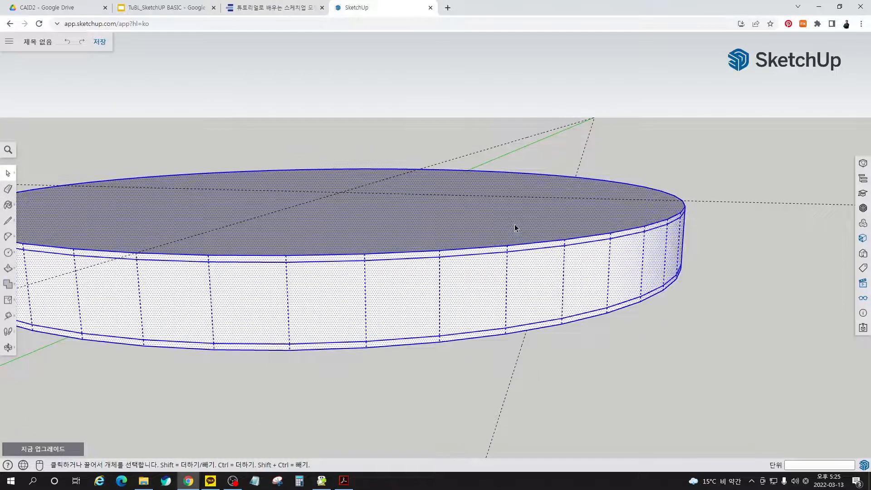
right_click(514, 225)
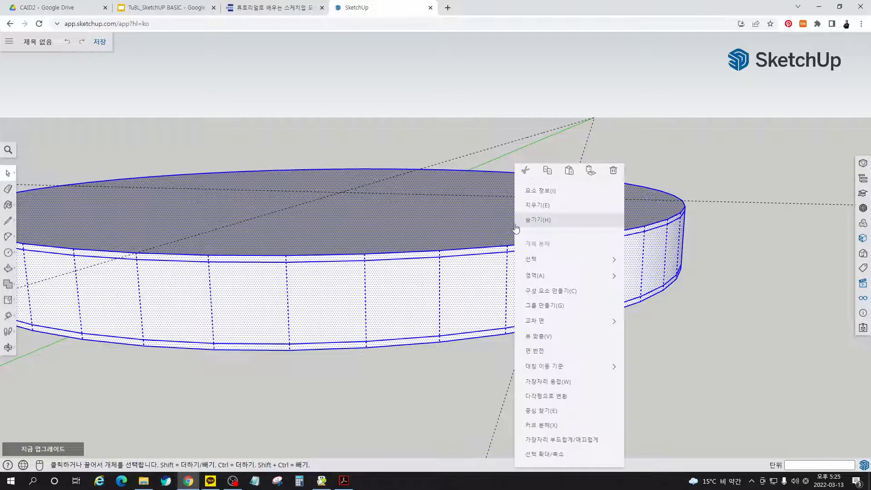
left_click(549, 306)
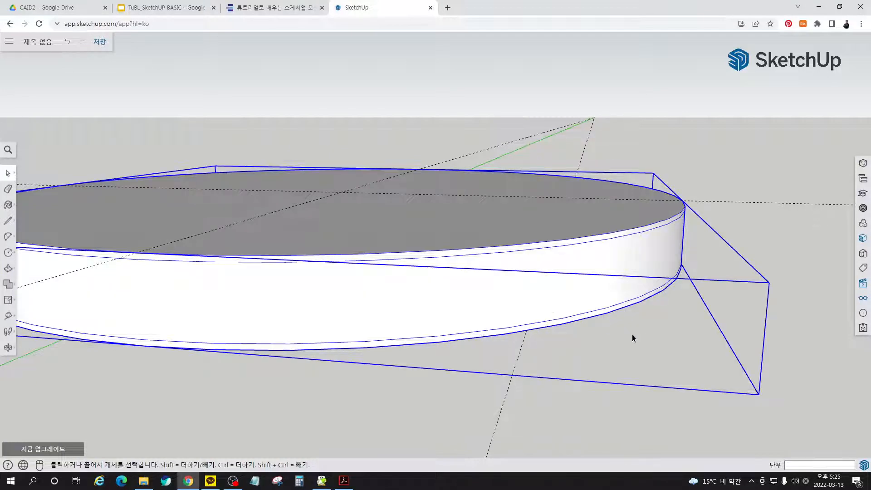
- Place a Tape Measure guide 210 mm along the red axis from the lower guide that runs parallel to the green axis
middle_click_drag(632, 334, 613, 227)
scroll(474, 240, "down", 6)
middle_click_drag(475, 284, 485, 293)
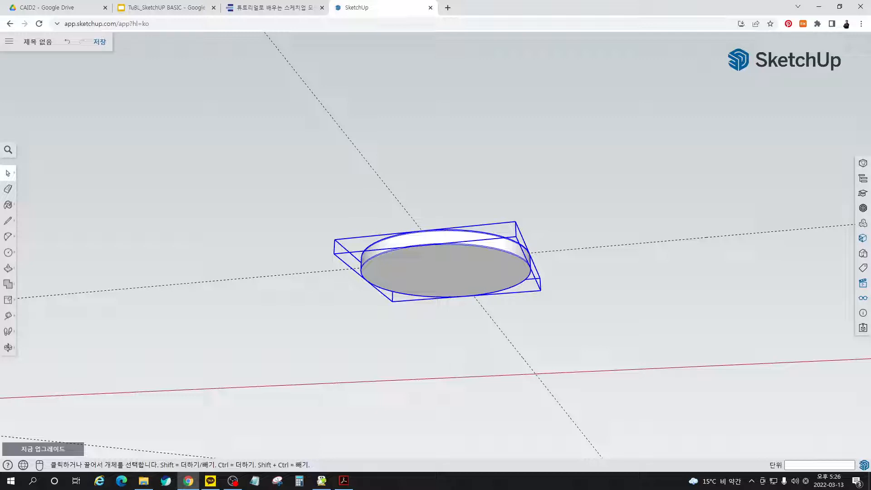
middle_click_drag(645, 291, 443, 300)
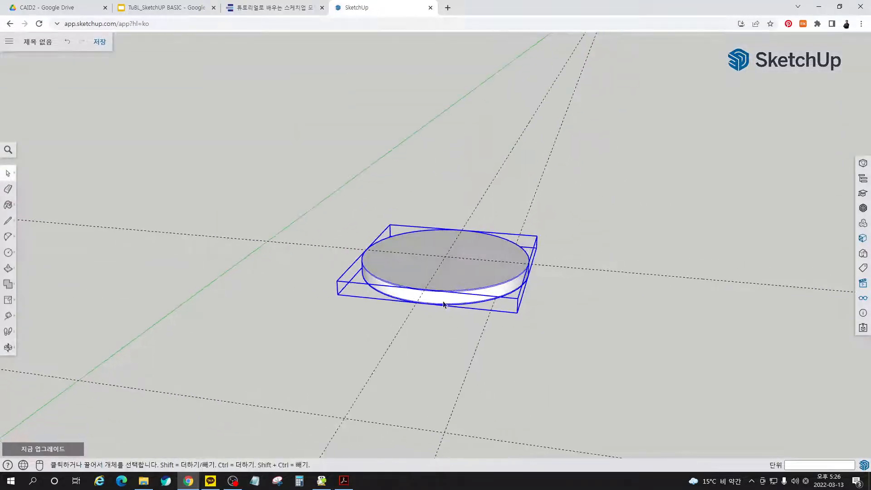
scroll(436, 293, "down", 3)
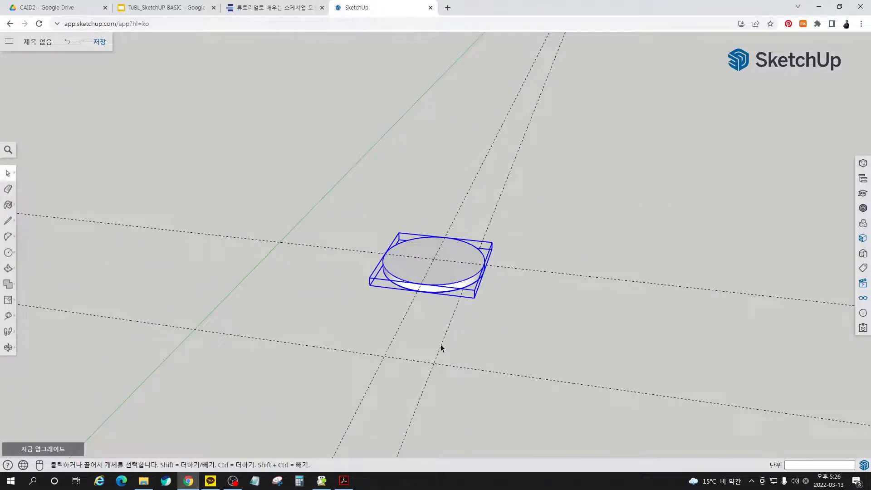
key("t")
left_click(448, 328)
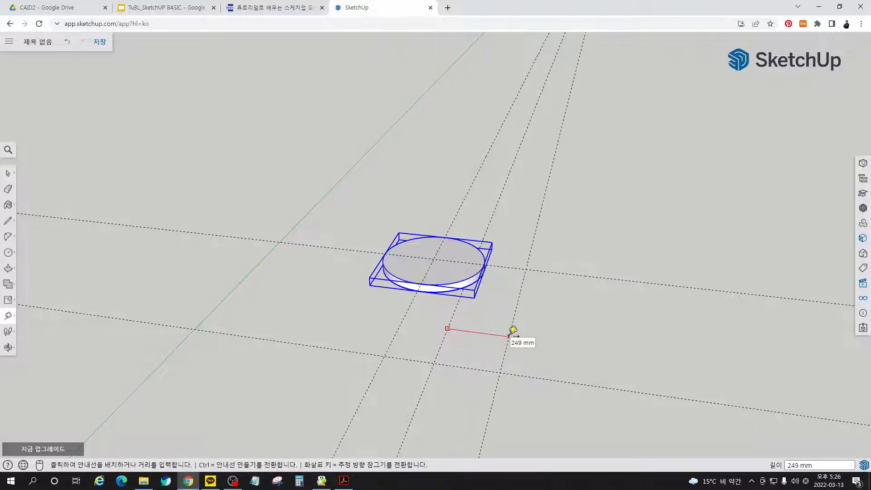
type("210")
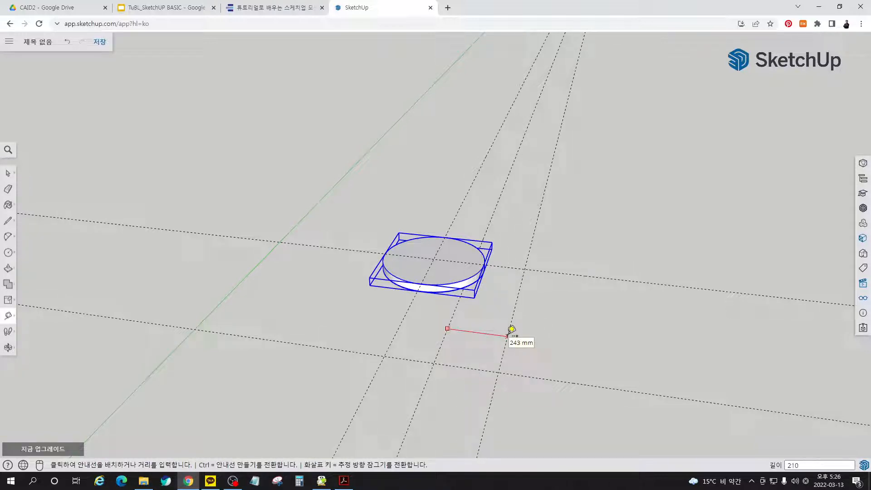
key("Return")
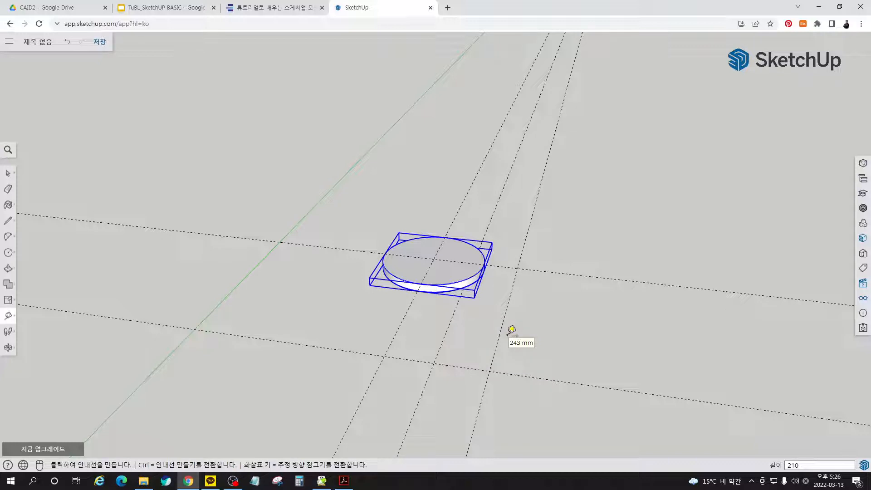
key("space")
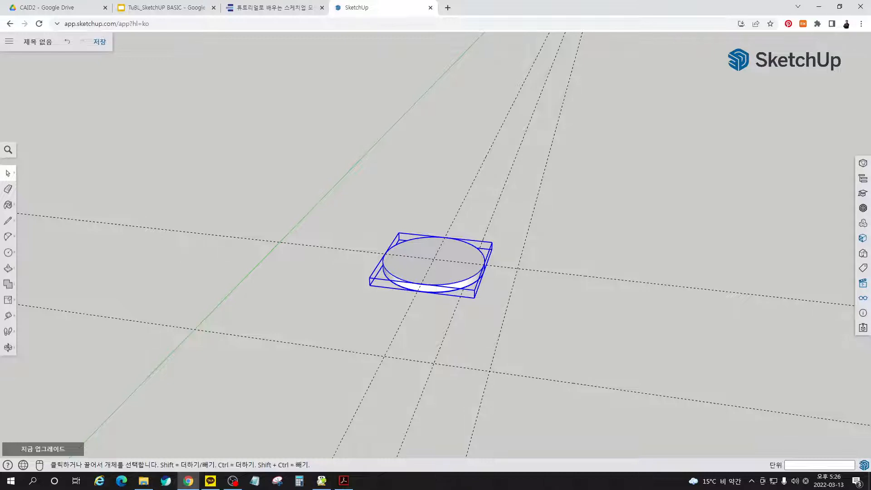
- Draw a vertical 210 by 411 mm rectangle from the new guide's ground-level intersection to the centre of the seat's underside
middle_click_drag(453, 358, 463, 176)
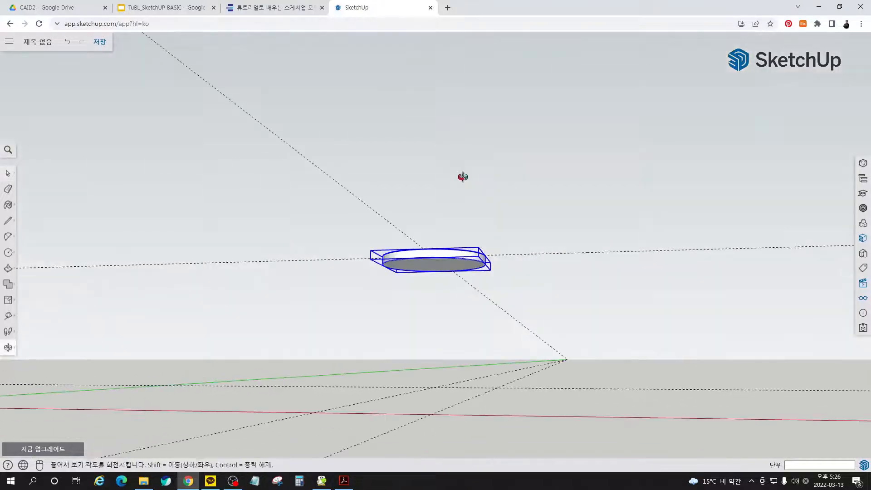
middle_click_drag(459, 350, 463, 394)
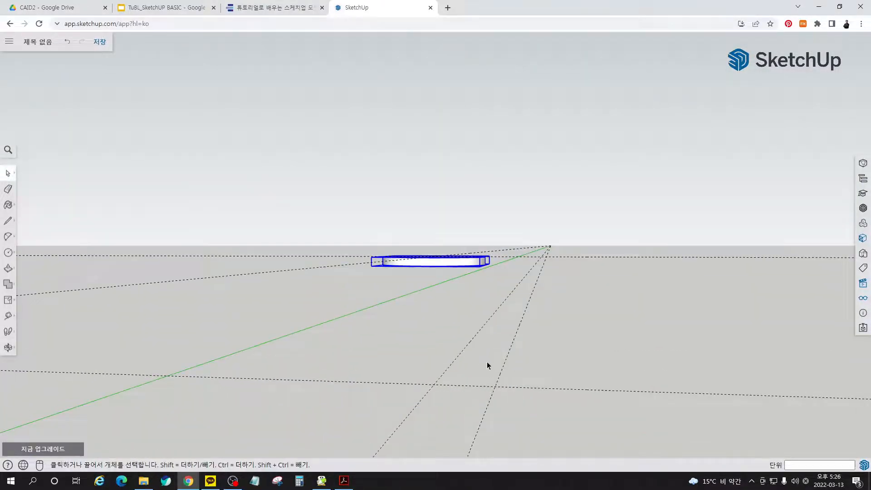
scroll(488, 365, "up", 1)
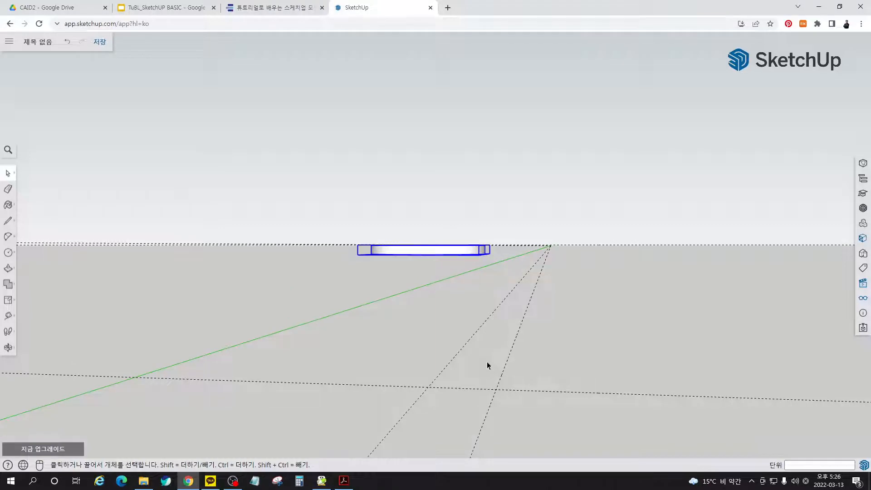
key("r")
left_click(495, 389)
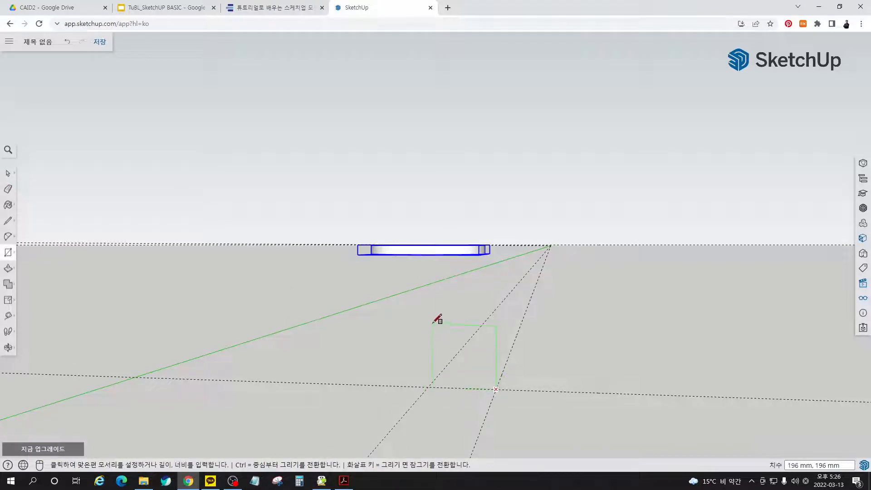
middle_click_drag(437, 319, 431, 262)
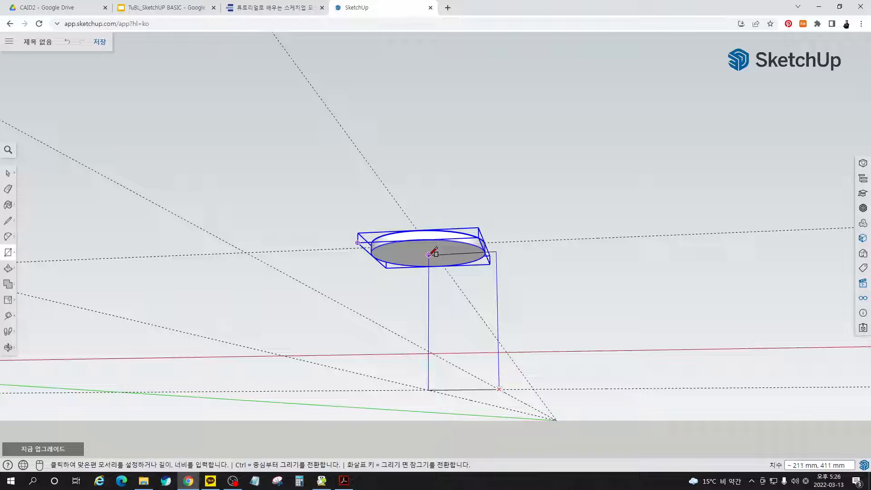
middle_click_drag(432, 249, 434, 273)
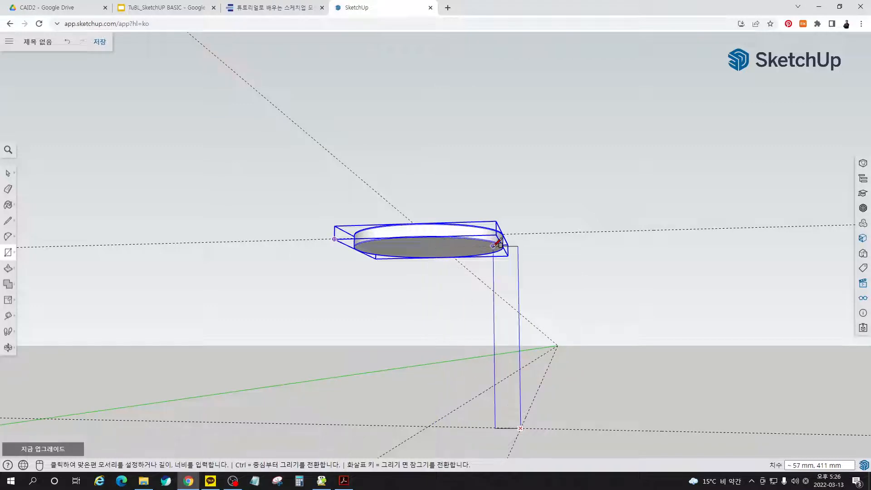
left_click(434, 244)
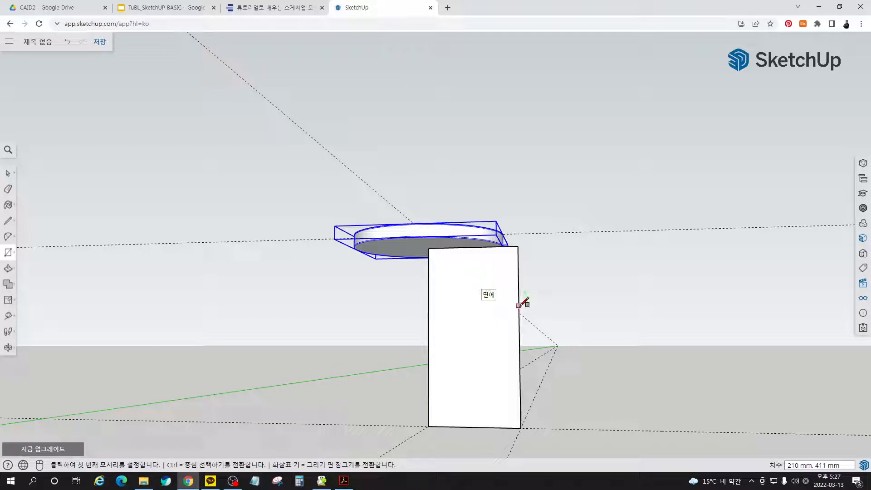
- Place a vertical guide on the rectangle 62 mm inward from its outer vertical edge
key("t")
left_click(519, 287)
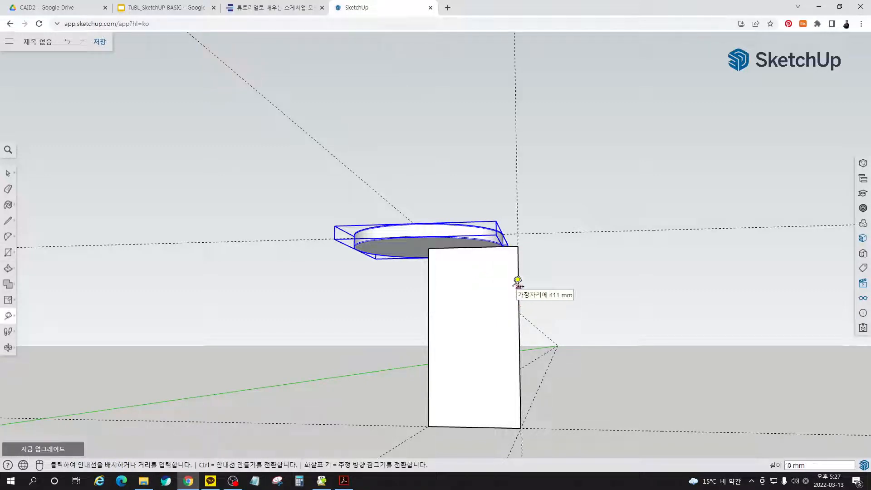
type("62")
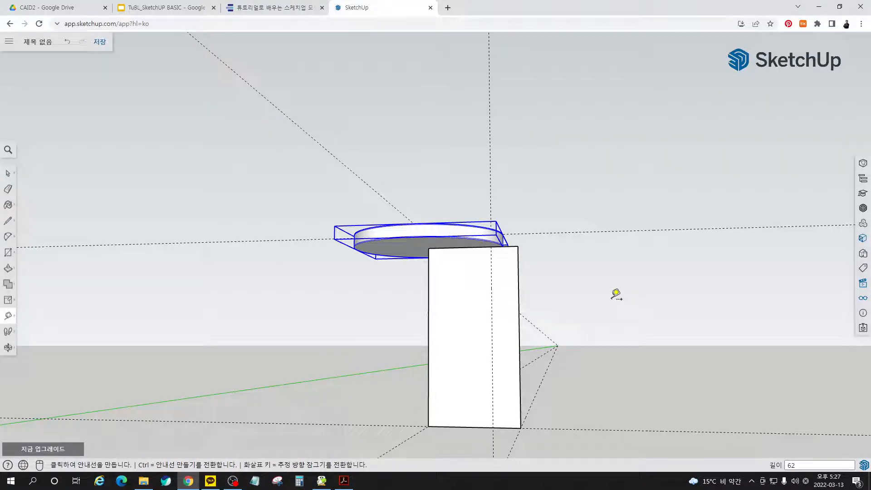
key("space")
scroll(497, 272, "up", 5)
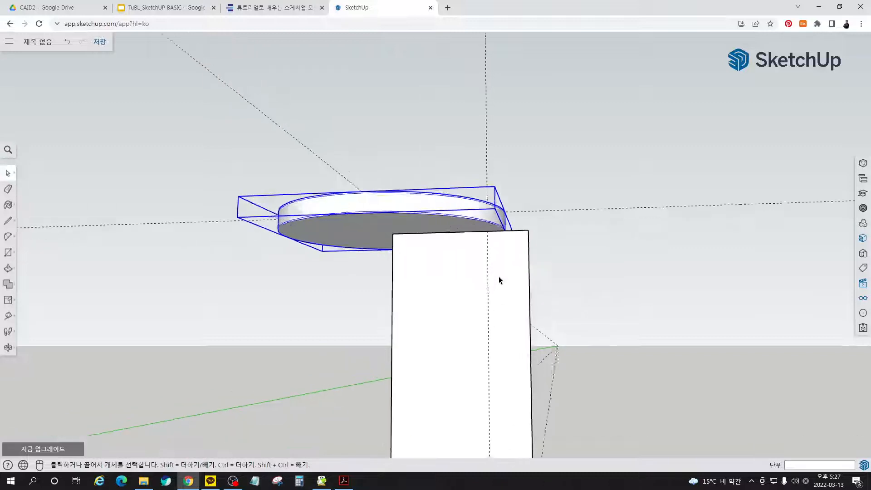
- Round the rectangle's upper outer corner with an arc starting at the guide on the top edge and tangent to the outer edge
key("a")
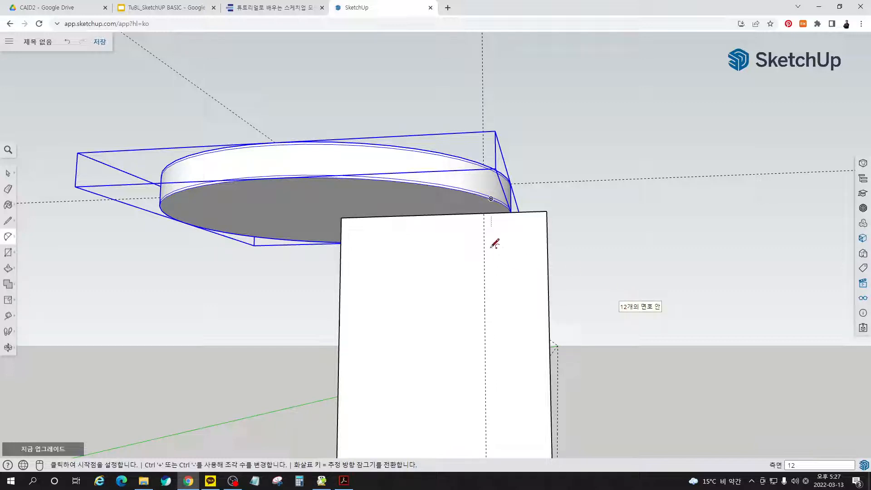
left_click(484, 213)
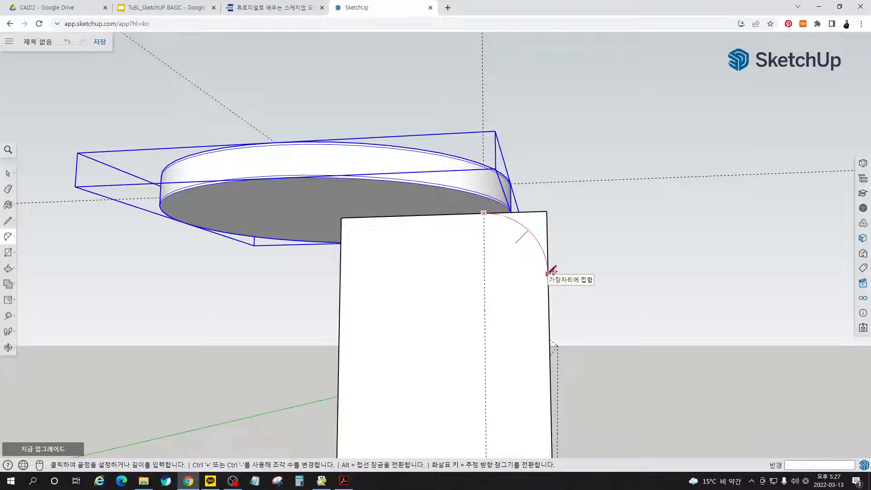
left_click(548, 274)
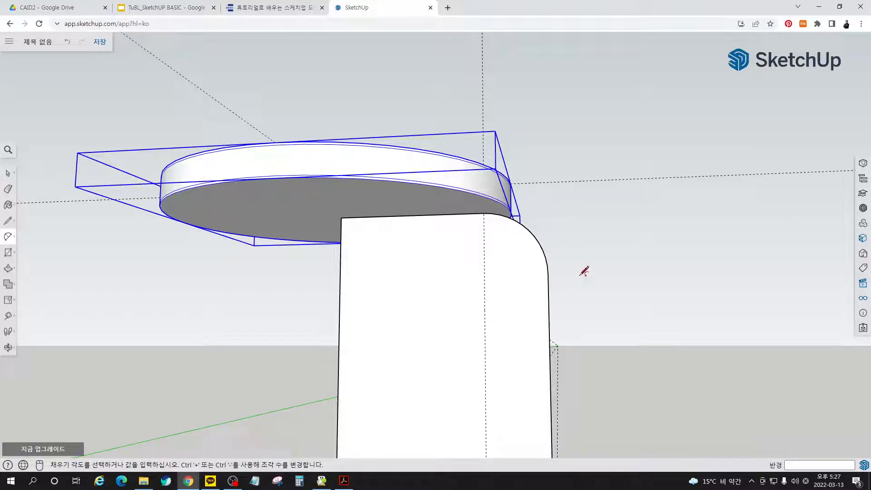
key("space")
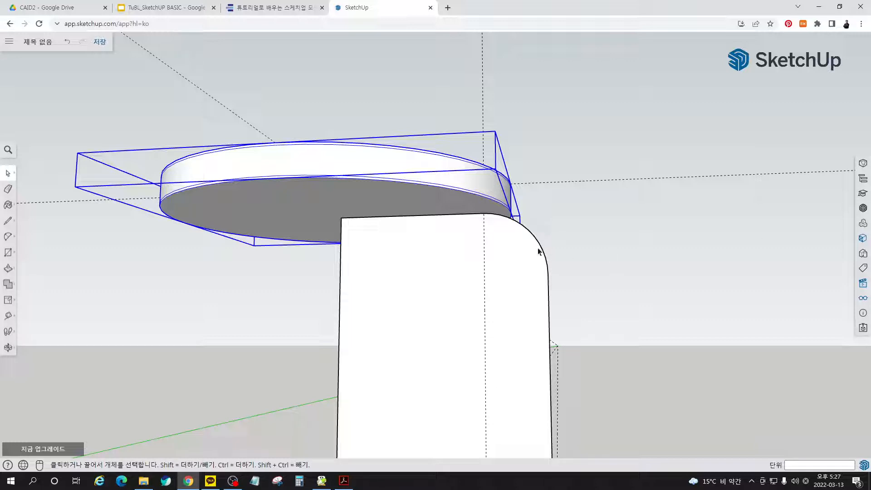
- Offset the top edge, corner arc and outer vertical edge together 28 mm inward
left_click(446, 214)
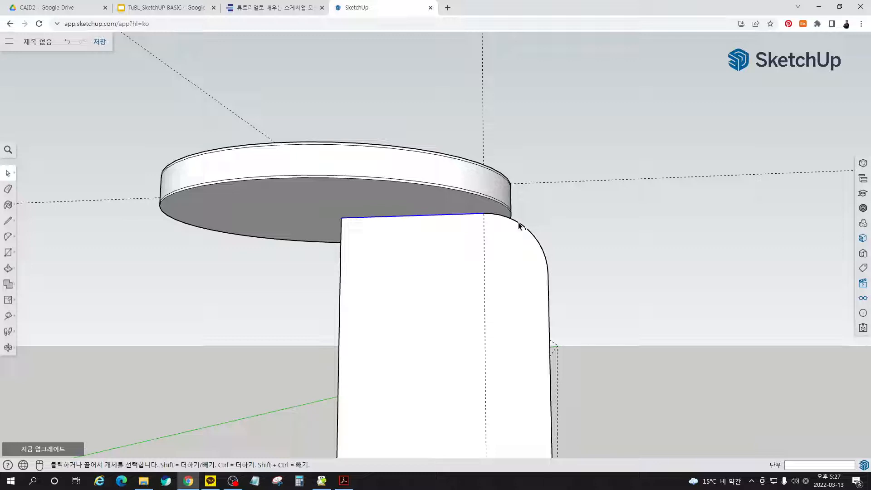
left_click(549, 269, "ctrl")
left_click(549, 285, "ctrl")
scroll(565, 240, "down", 3)
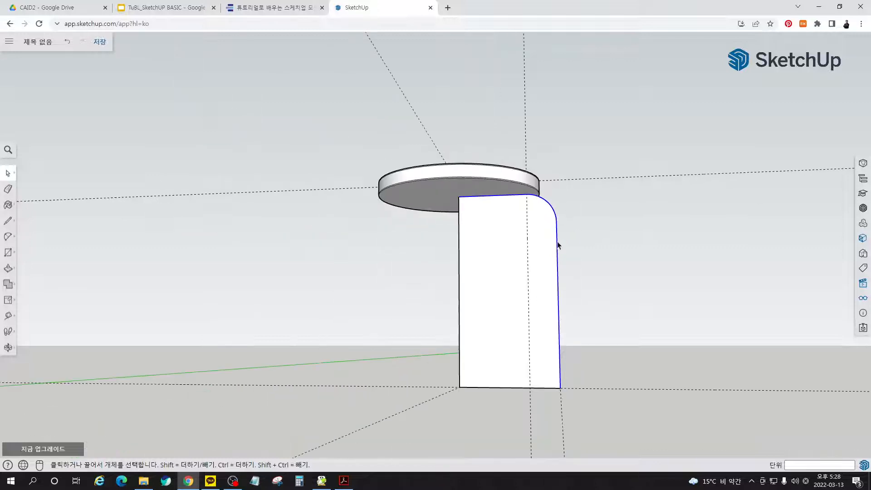
key("f")
left_click(494, 196)
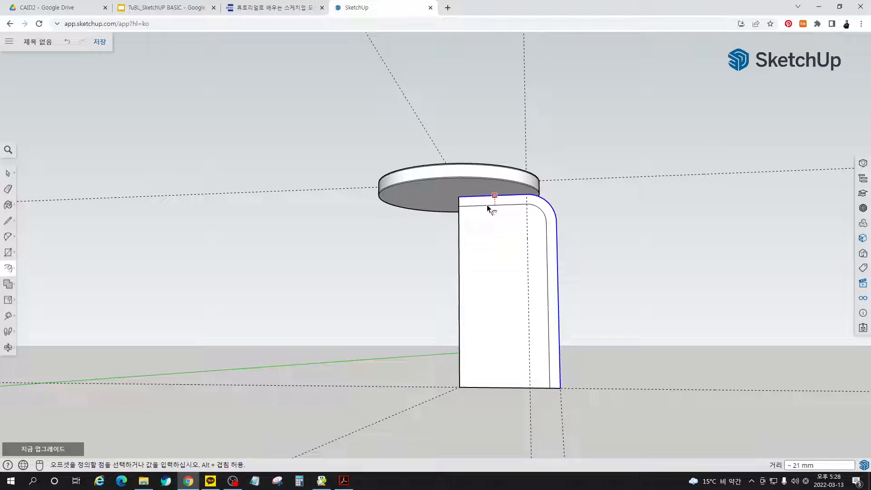
type("28")
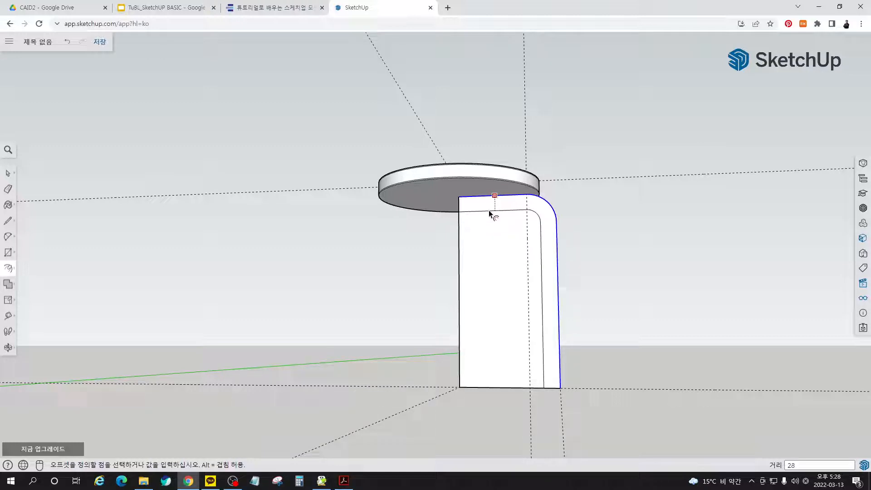
key("Return")
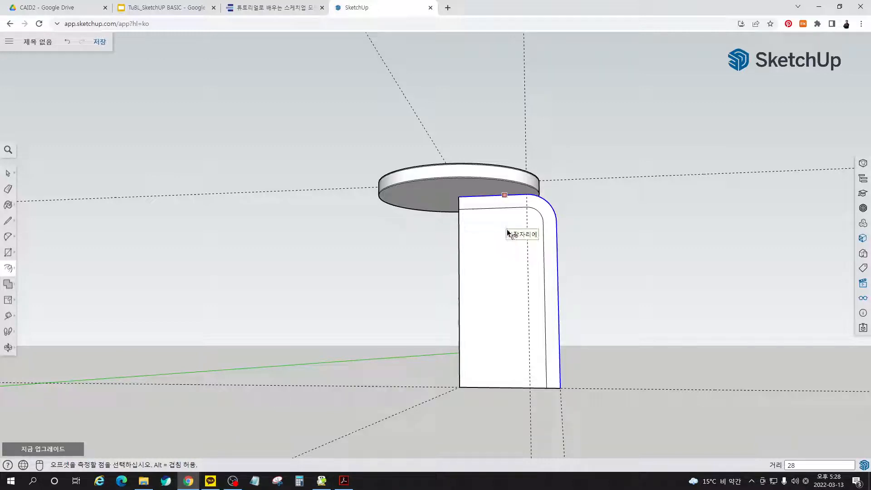
key("space")
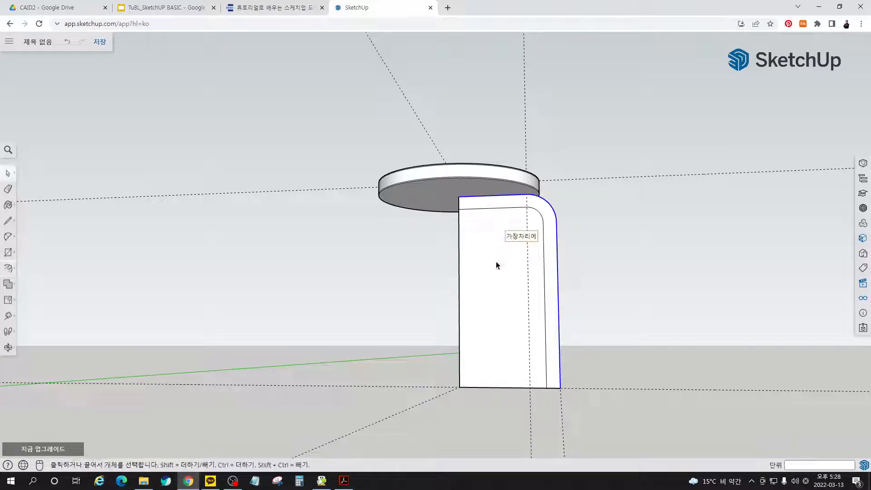
- Delete the leftover bottom edge and inner vertical edge so only the bent leg profile remains
left_click(470, 387)
key("Delete")
left_click(459, 286)
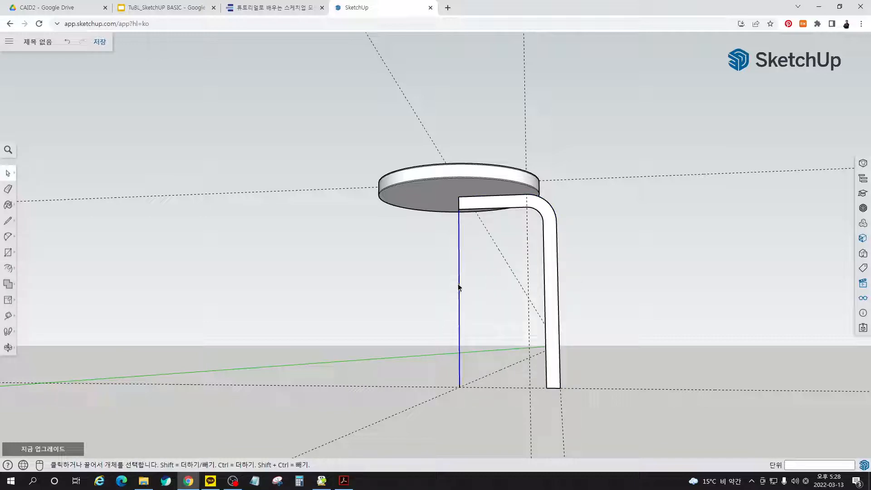
key("Delete")
key("o")
left_click_drag(595, 286, 626, 369)
key("space")
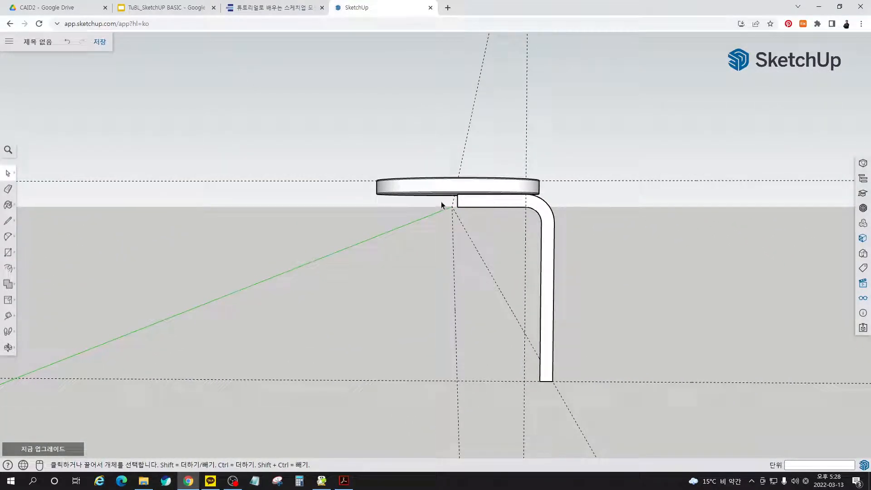
scroll(456, 205, "up", 5)
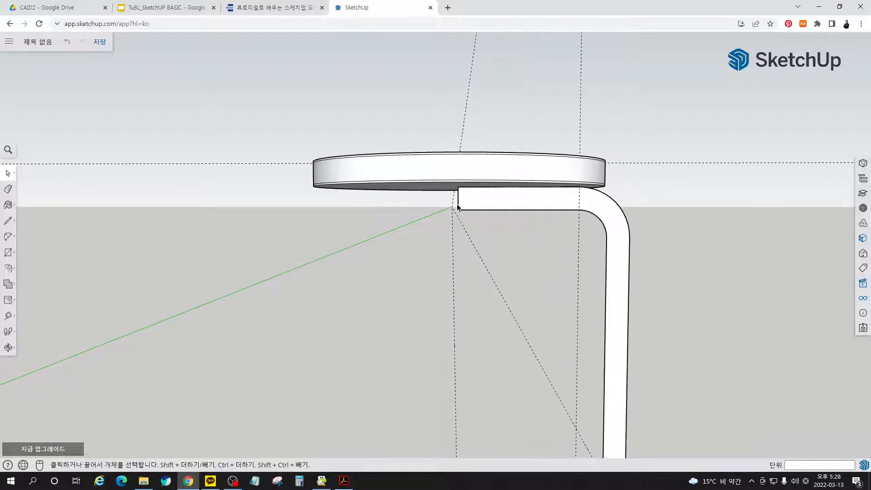
key("m")
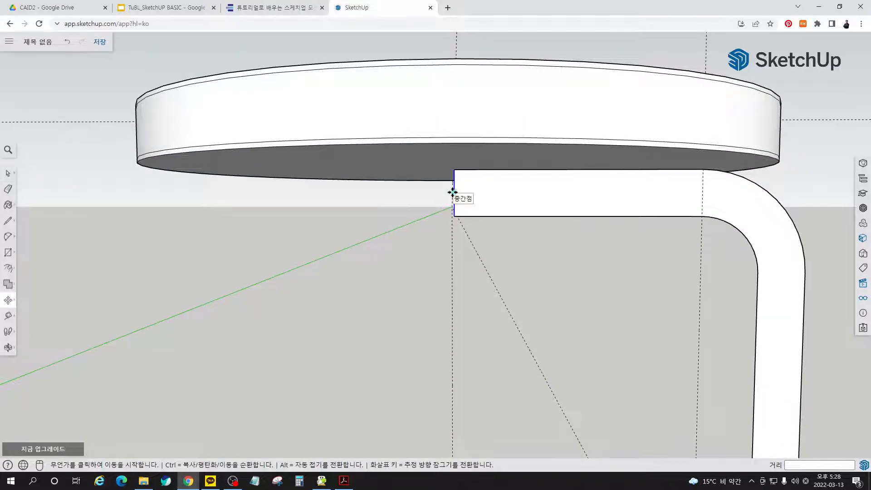
left_click(452, 192)
key("Escape")
- Give the flat leg profile thickness by extruding its face to one side with Push/Pull
scroll(571, 232, "down", 4)
middle_click_drag(659, 226, 411, 292)
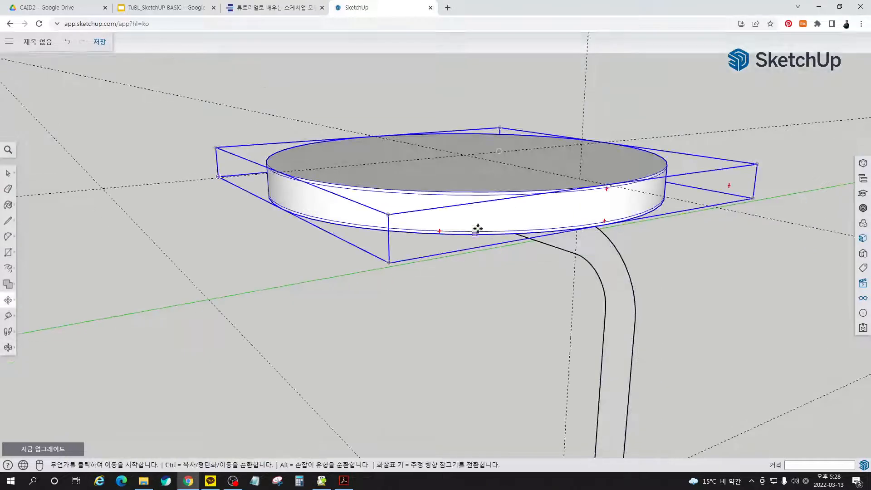
scroll(478, 228, "down", 3)
middle_click_drag(576, 340, 487, 373)
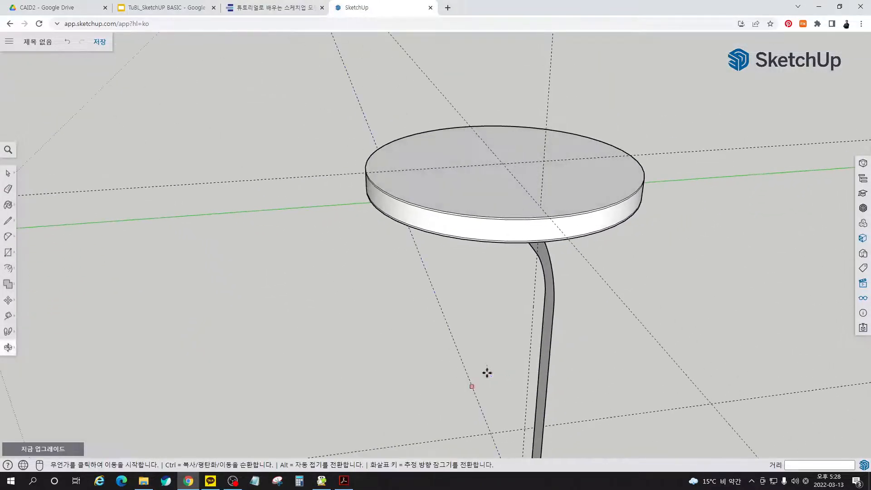
scroll(552, 244, "down", 1)
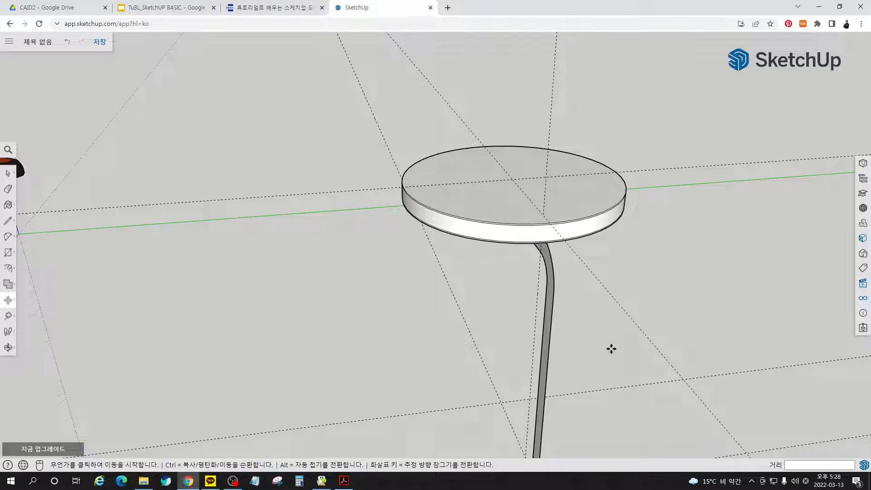
key("p")
left_click(550, 334)
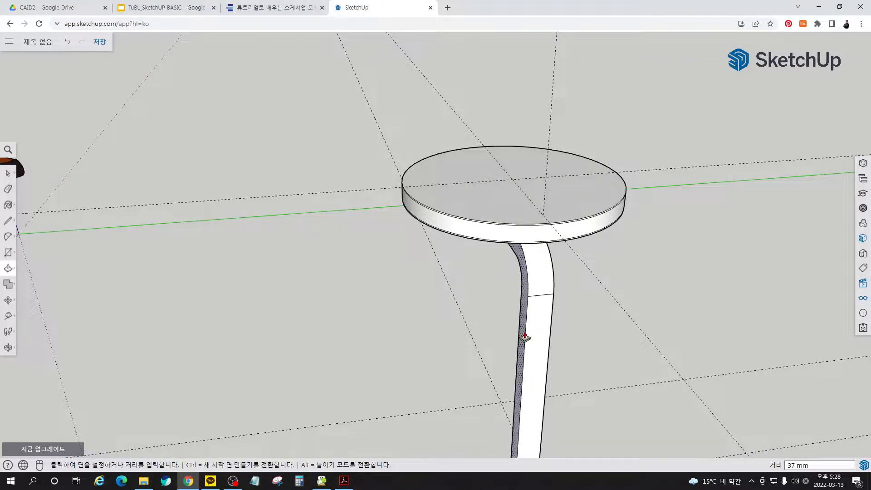
key("Return")
- Extrude the opposite side face of the leg outward by 21 mm with Push/Pull
middle_click_drag(575, 357, 499, 375)
left_click(478, 374)
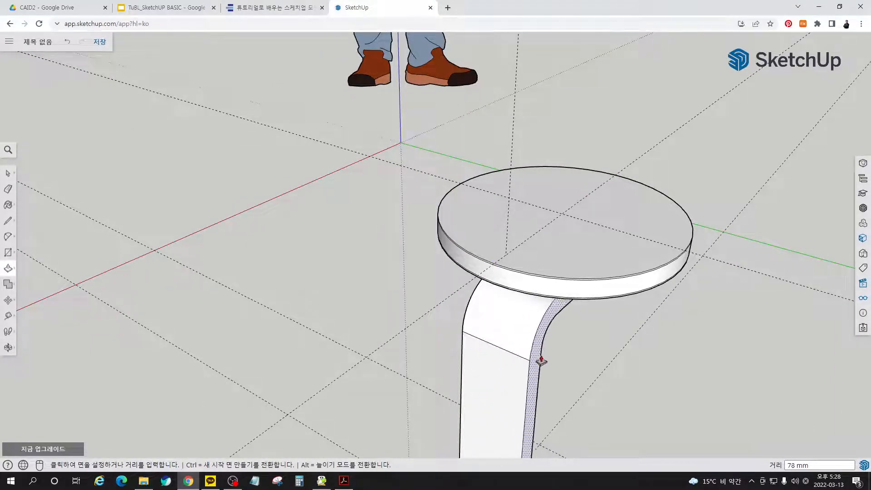
type("21")
key("Return")
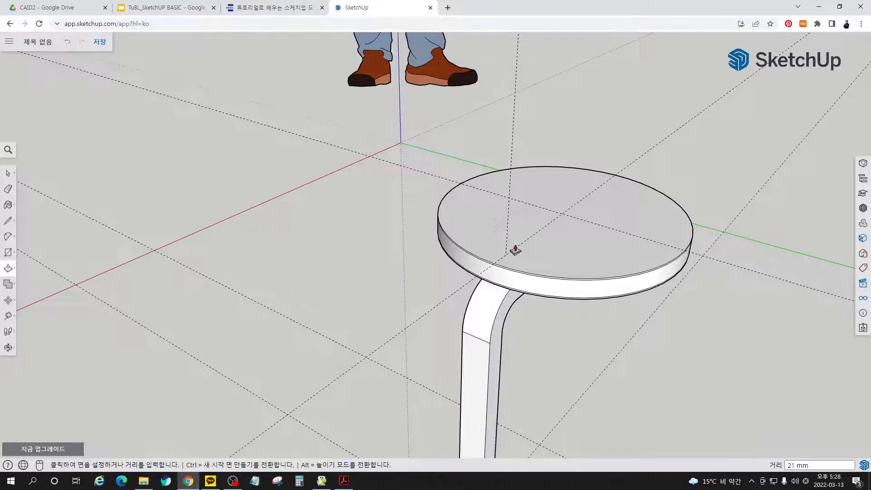
middle_click_drag(515, 249, 432, 363)
key("space")
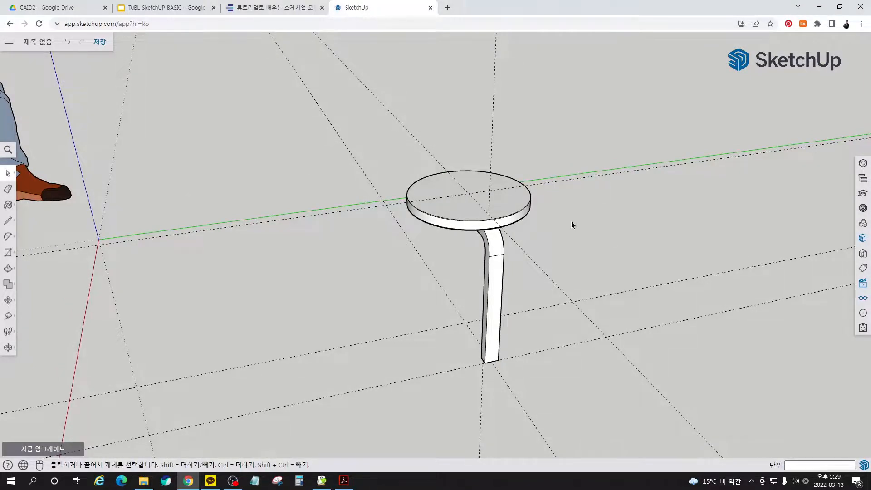
- Shorten the leg's horizontal arm under the seat by pushing its end face back 70 mm
middle_click_drag(571, 222, 655, 153)
scroll(399, 213, "up", 6)
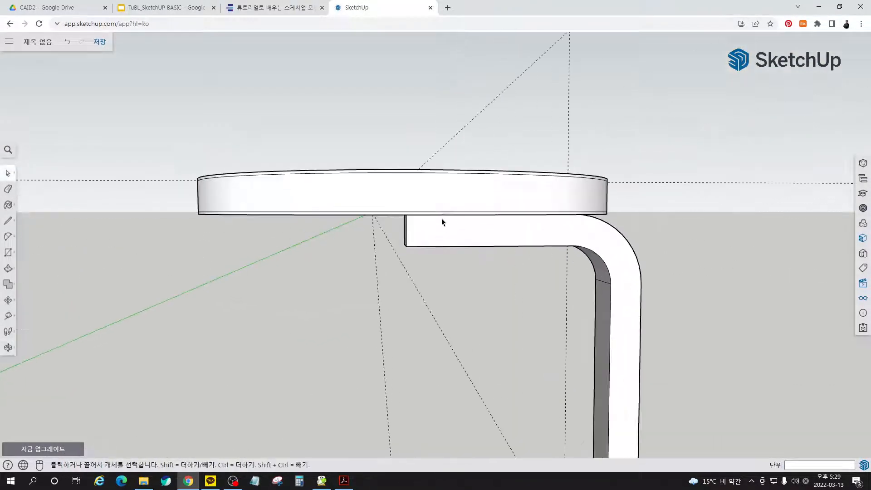
middle_click_drag(442, 219, 547, 175)
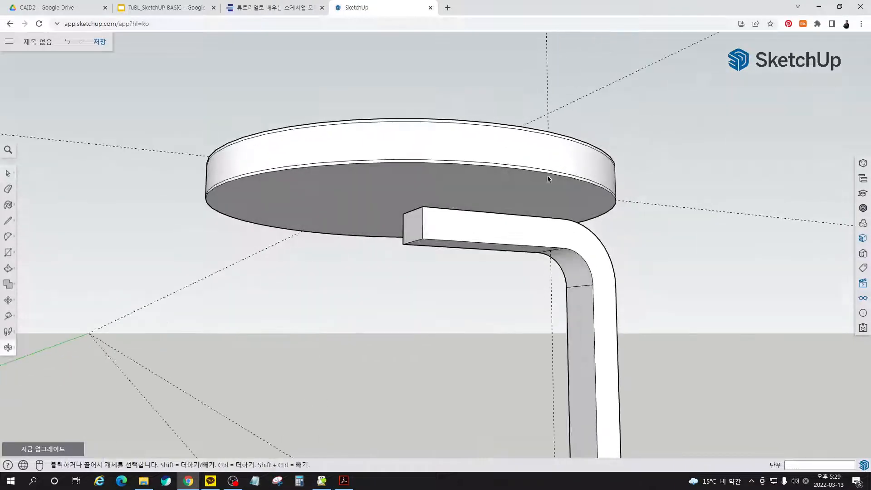
key("p")
left_click(415, 227)
type("7")
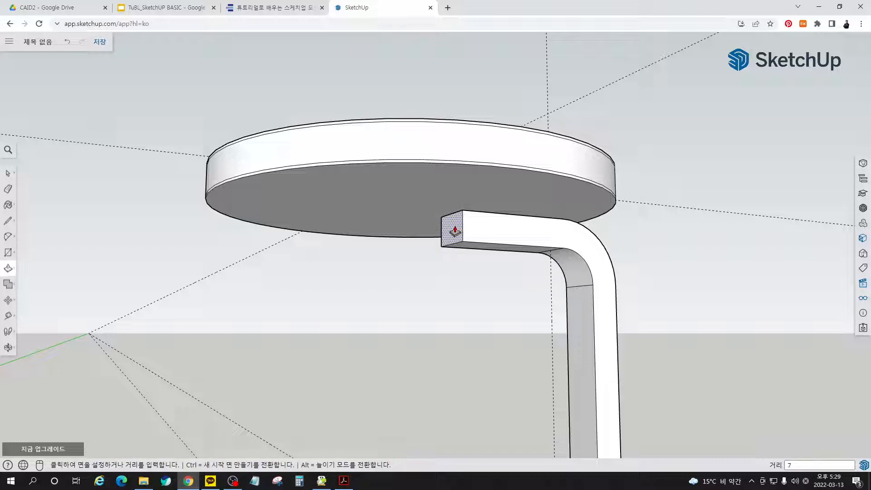
type("0")
key("Return")
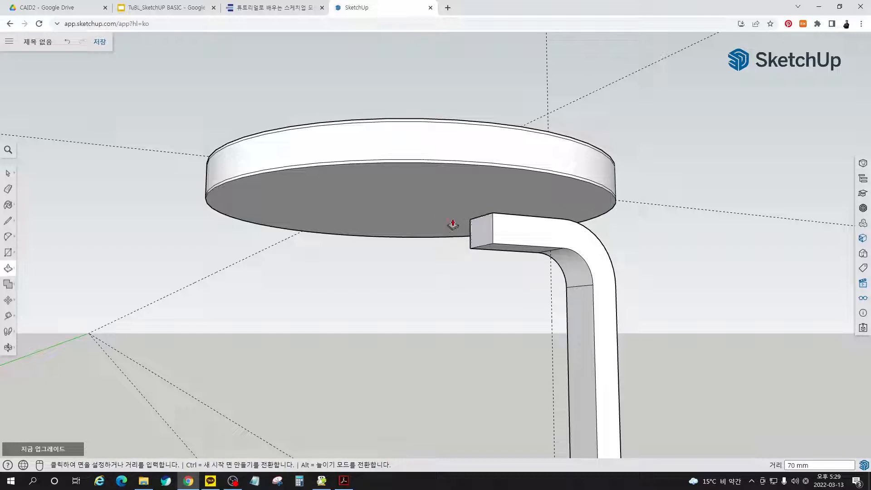
- Soften the two edges where the bend's inner face meets the leg's straight sections, using the Eraser's smoothing mode
middle_click_drag(453, 223, 522, 253)
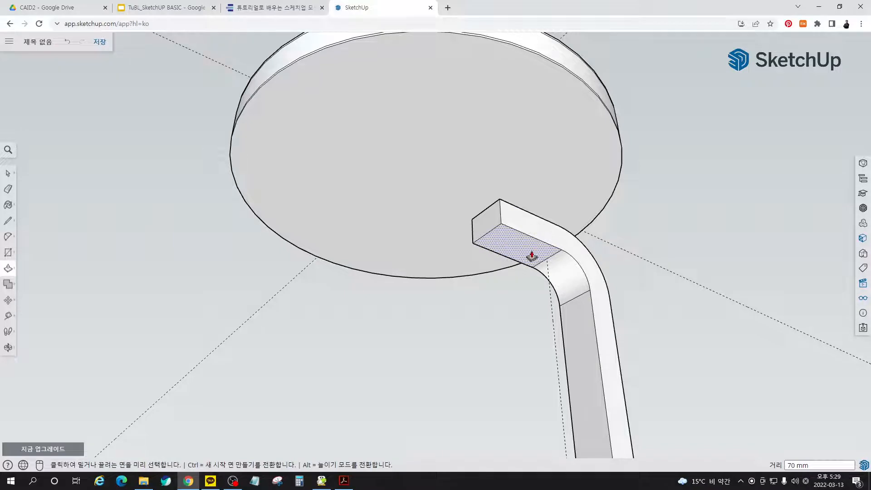
middle_click_drag(468, 170, 526, 299)
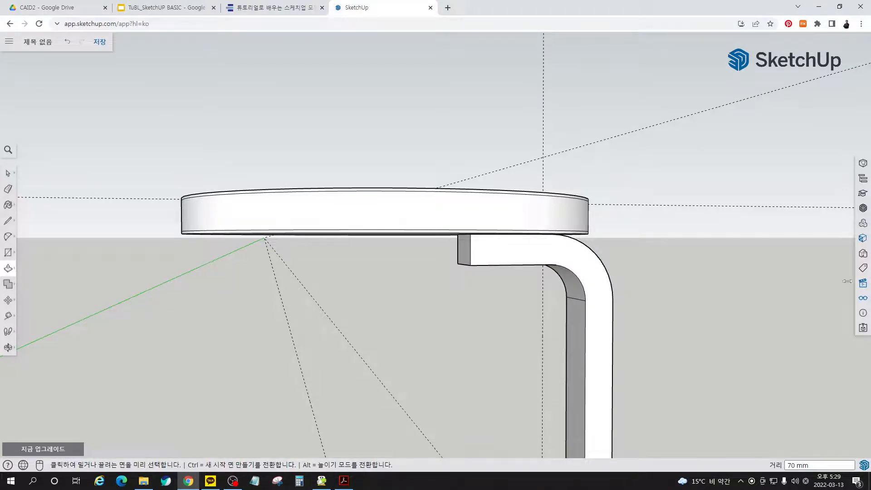
middle_click_drag(544, 266, 550, 233)
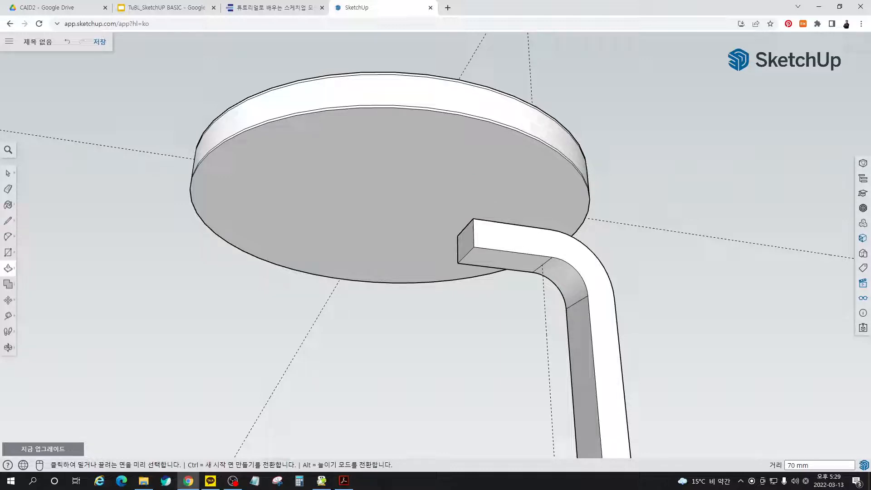
middle_click_drag(570, 245, 690, 255)
key("space")
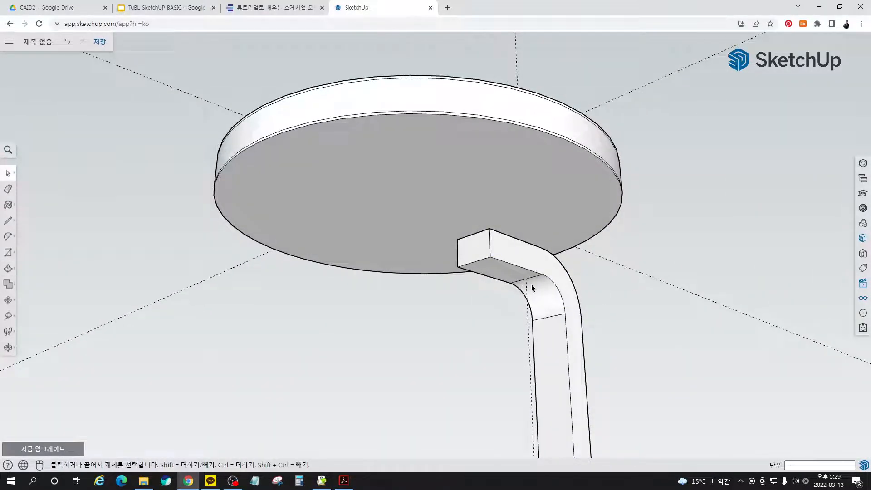
key("e")
scroll(531, 284, "up", 6)
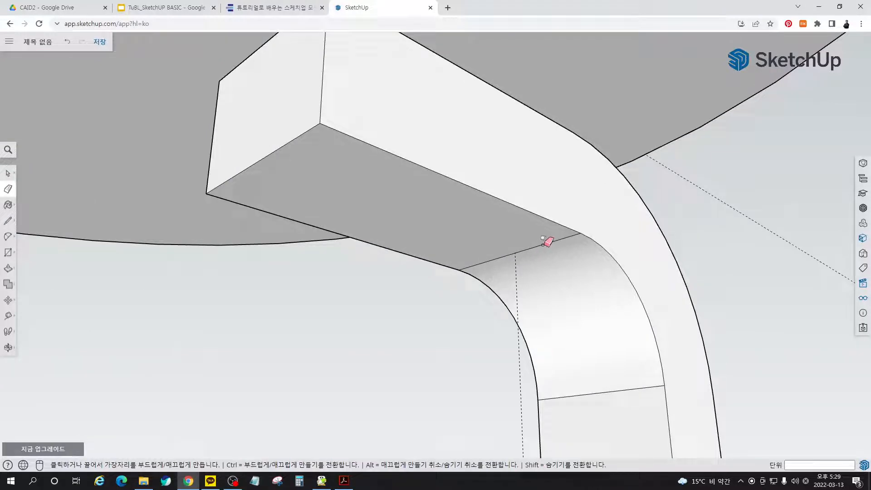
left_click(547, 242, "ctrl")
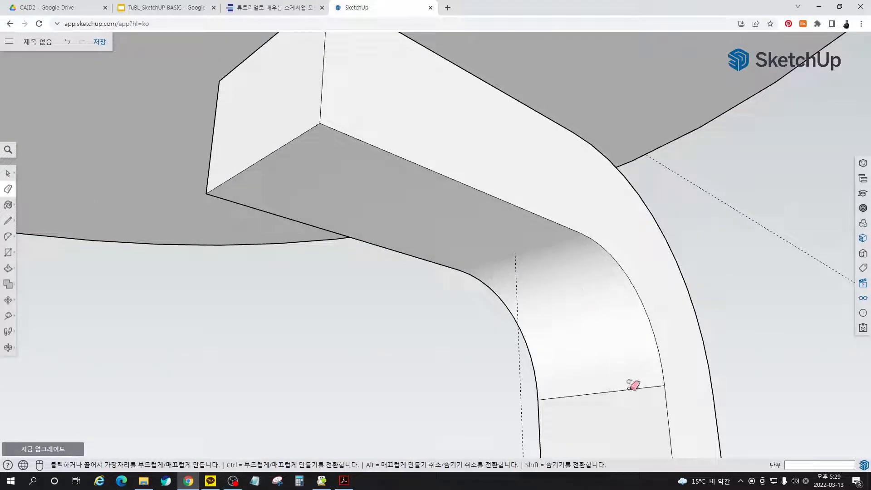
left_click(634, 385, "ctrl")
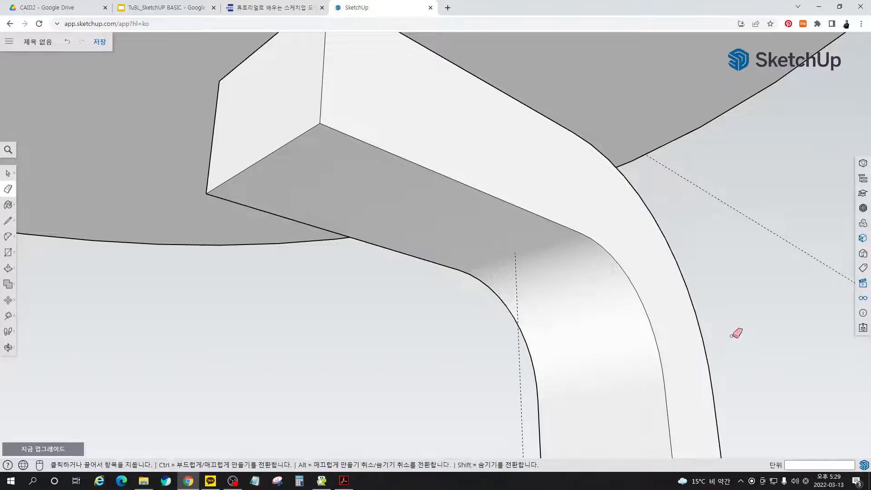
- Soften the edge where the bend's outer face meets the leg's vertical section, using the Eraser's smoothing mode
mouse_move(735, 333)
middle_mouse_down()
mouse_move(567, 308)
mouse_move(301, 404)
middle_mouse_up()
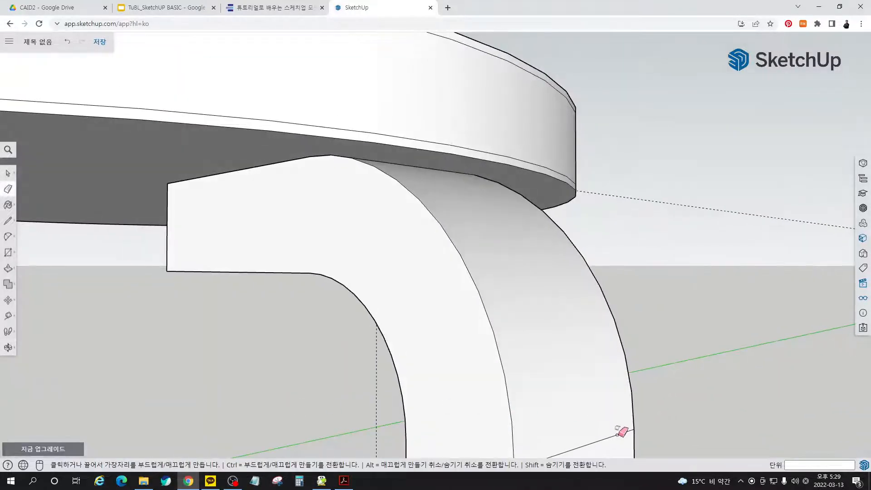
left_click(618, 435, "ctrl")
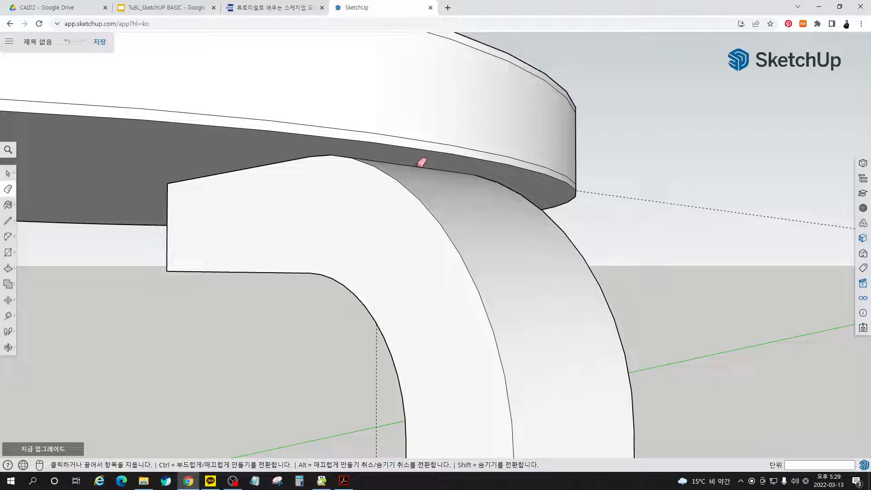
middle_click_drag(416, 169, 435, 272)
- Hide the round seat group to expose the top of the leg's horizontal arm
scroll(484, 168, "down", 6)
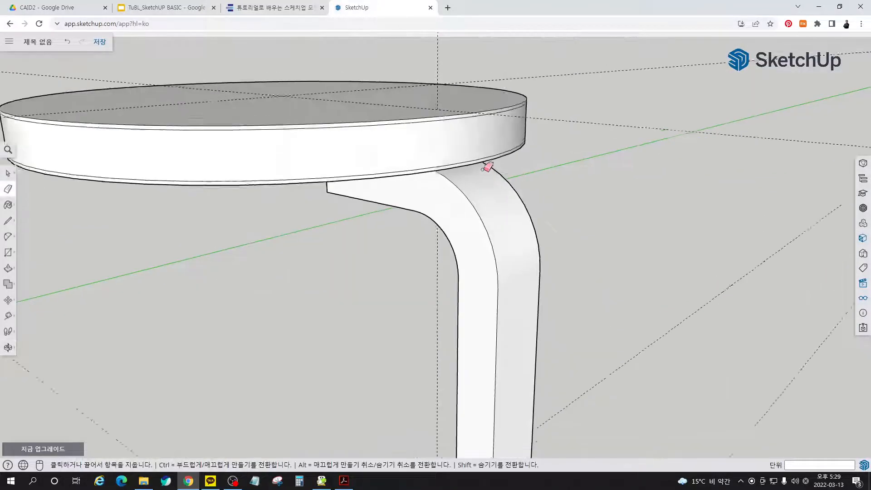
middle_click_drag(504, 202, 556, 325)
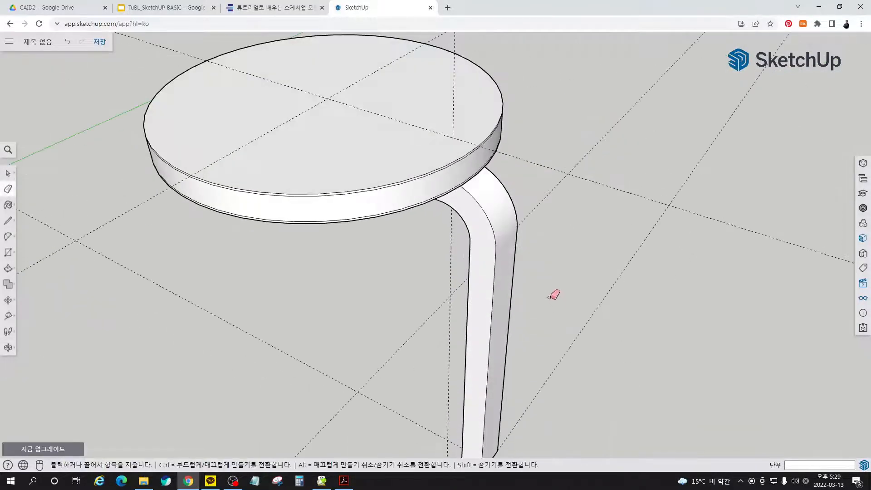
key("space")
left_click(426, 157)
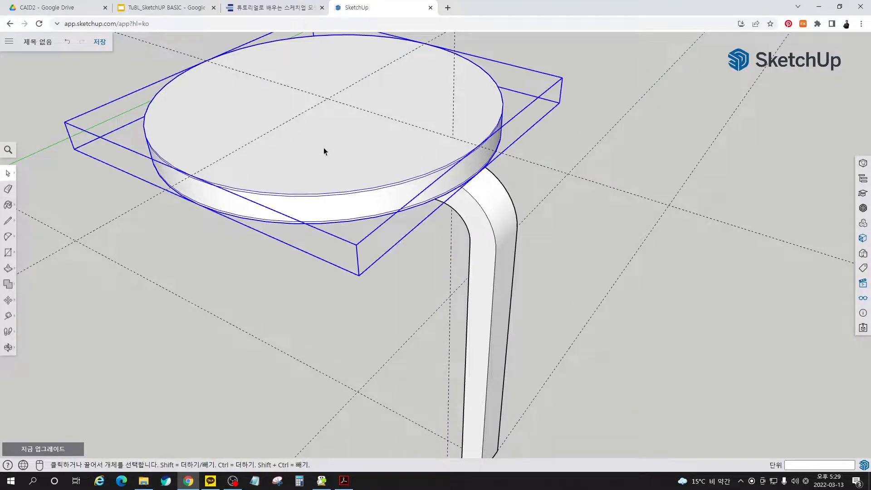
right_click(340, 157)
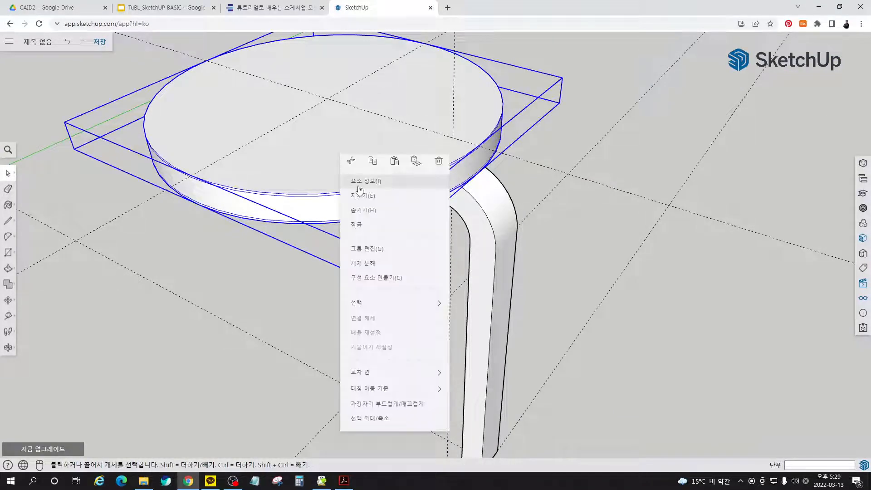
left_click(366, 211)
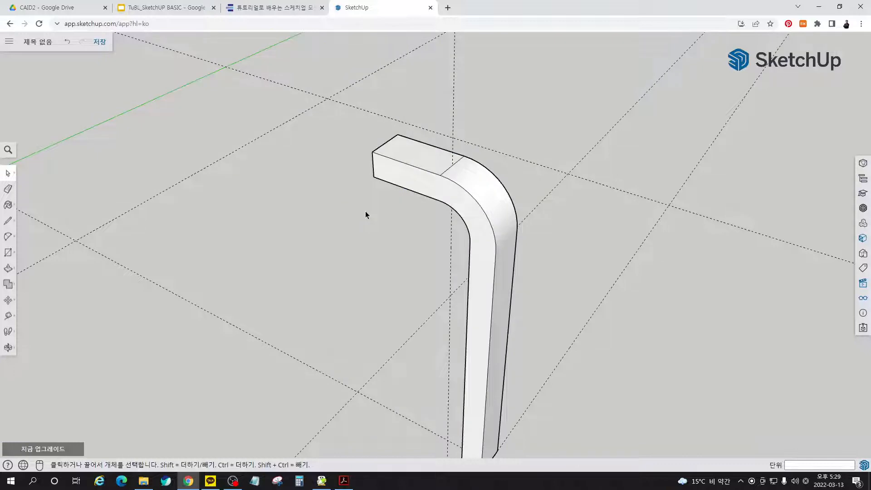
- Soften the edge where the outer bend meets the leg's horizontal arm, and unhide all hidden objects to restore the seat
key("e")
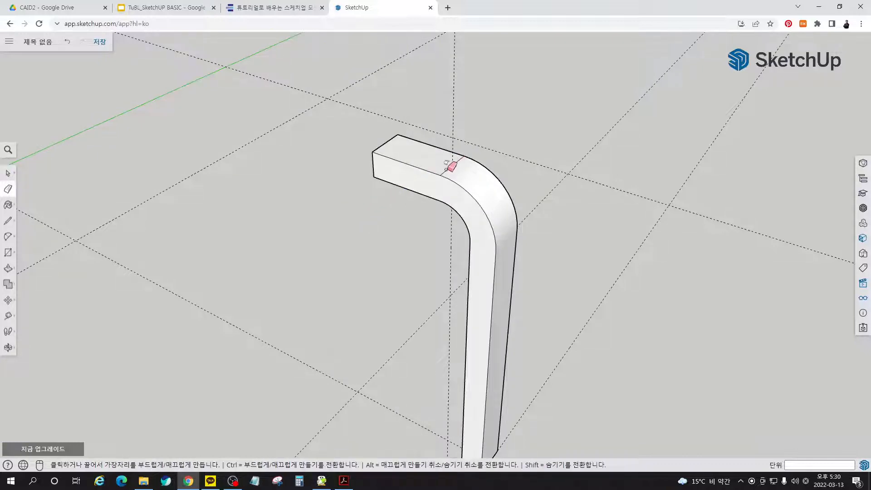
key("space")
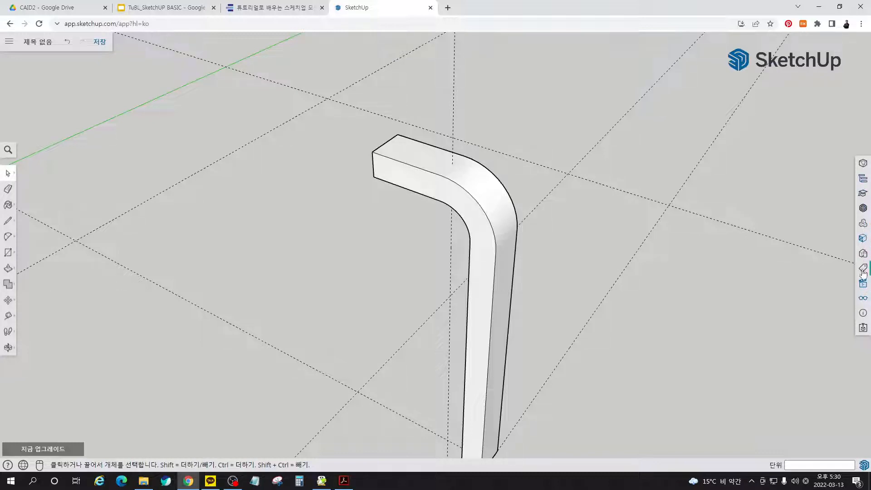
left_click(862, 300)
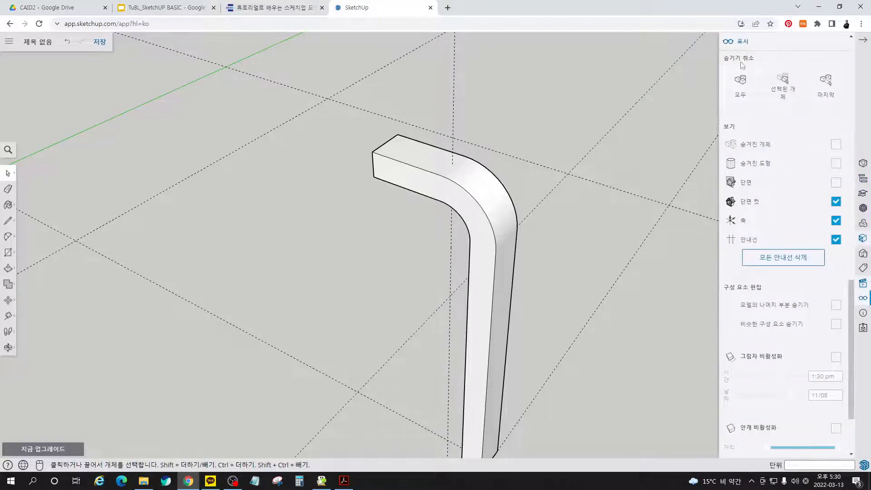
left_click(742, 84)
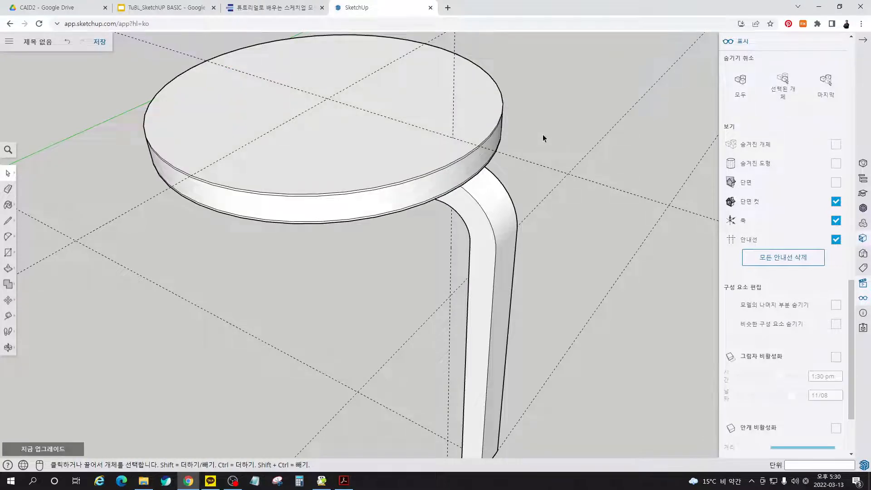
left_click(863, 41)
- Push the leg's bottom end face upward by 5 mm with Push/Pull
middle_click_drag(441, 283, 486, 199)
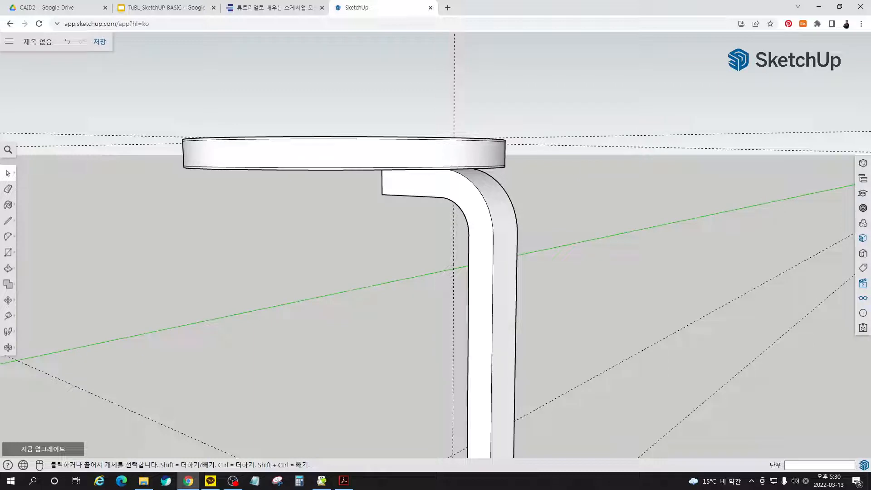
scroll(534, 250, "down", 3)
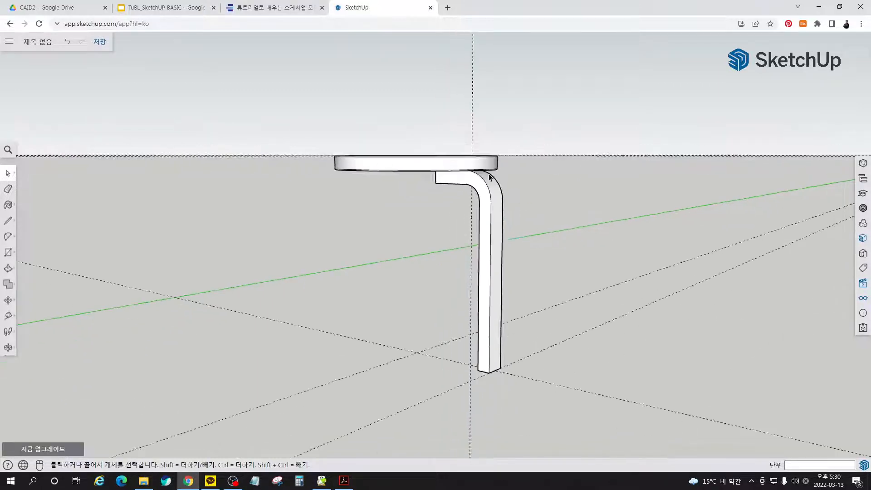
middle_click_drag(519, 305, 540, 331)
scroll(490, 377, "up", 8)
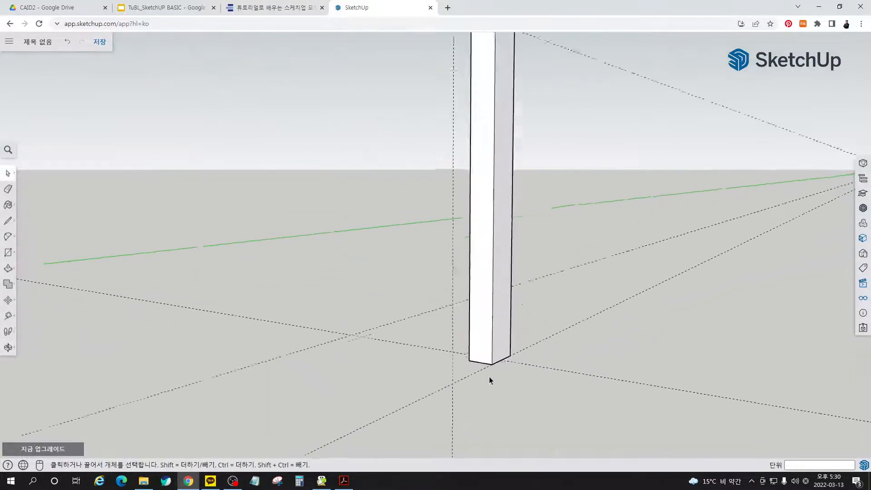
middle_click_drag(496, 350, 572, 328)
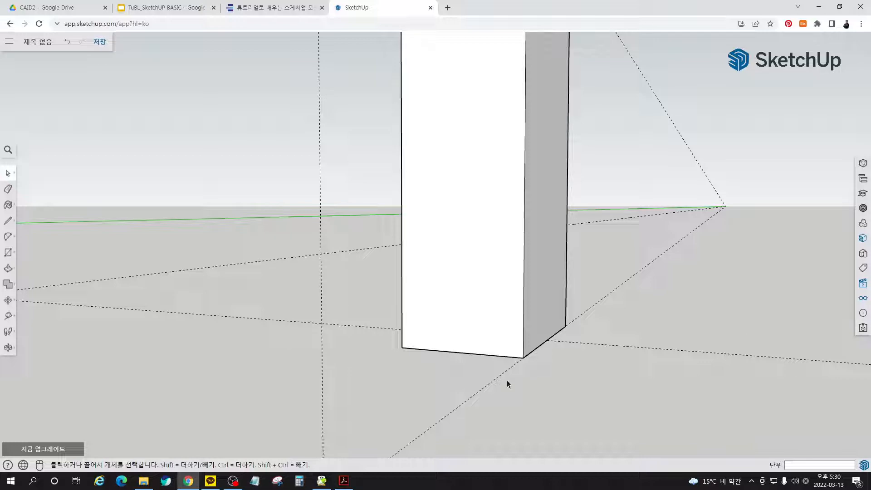
middle_click_drag(507, 383, 492, 276)
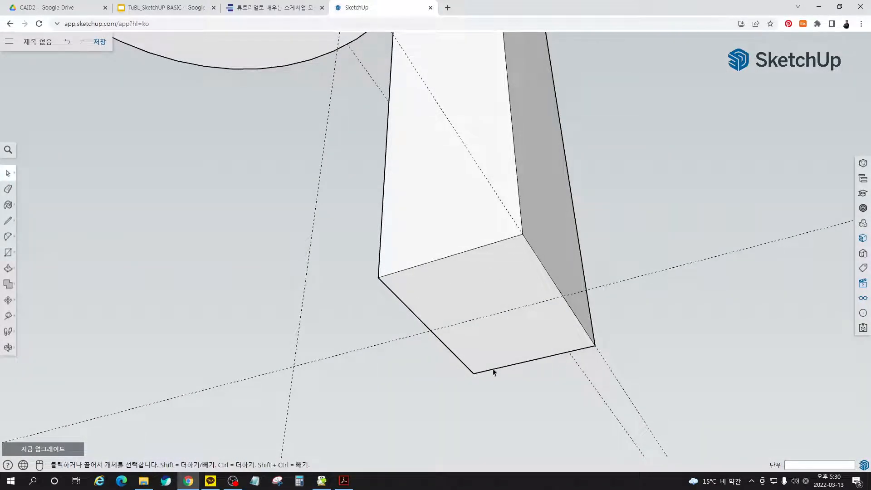
scroll(494, 346, "up", 3)
left_click(483, 292)
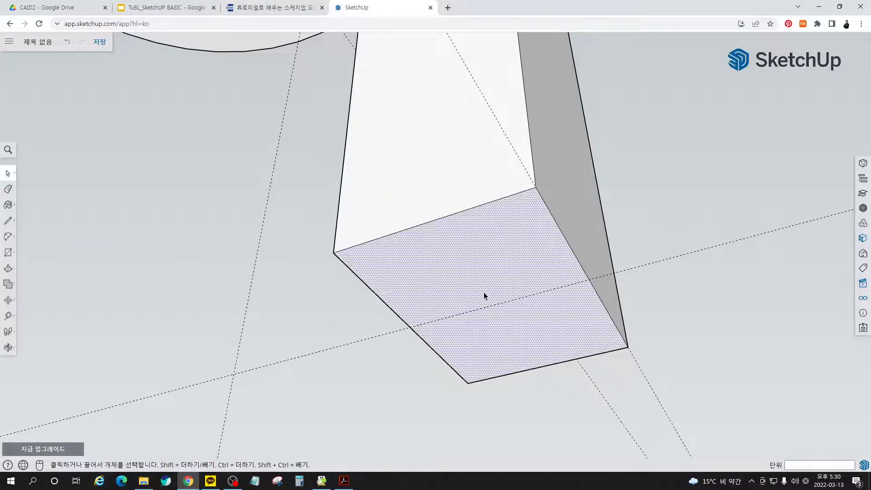
left_click(703, 223)
key("p")
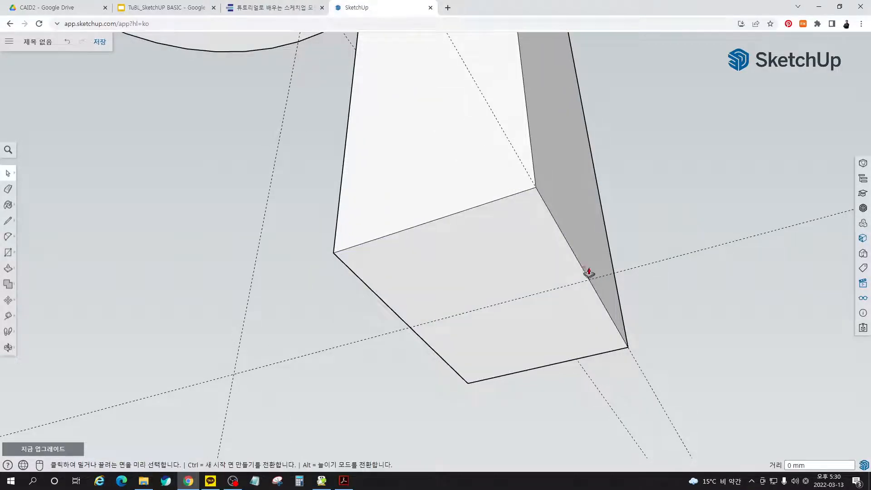
left_click(511, 292)
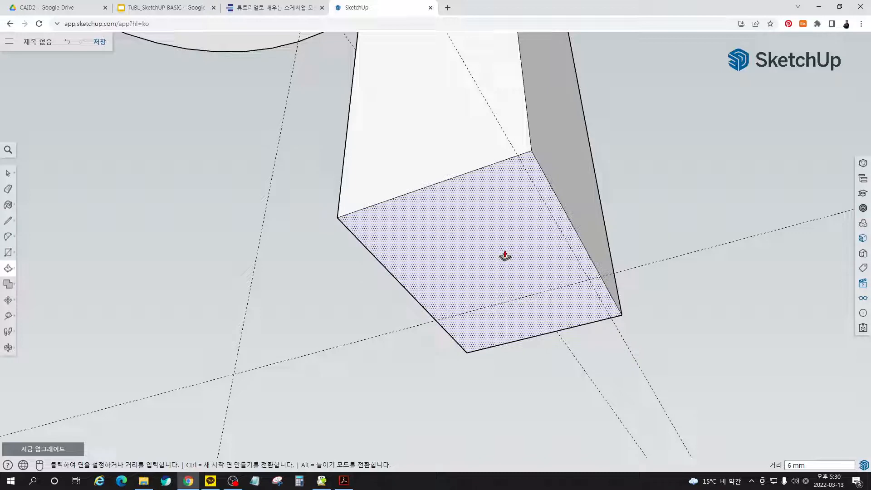
middle_click_drag(505, 256, 499, 377)
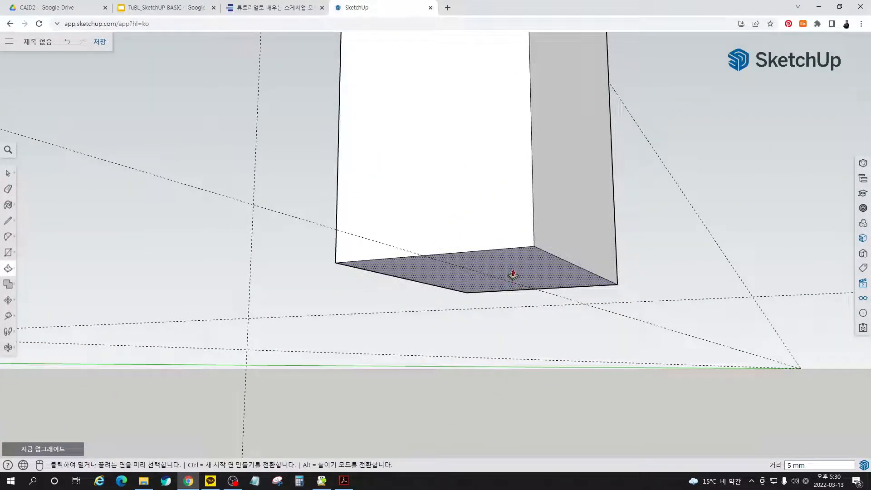
- Extrude the leg's bottom face 5 mm downward as a new section, keeping the dividing edge around the foot
left_click(513, 276)
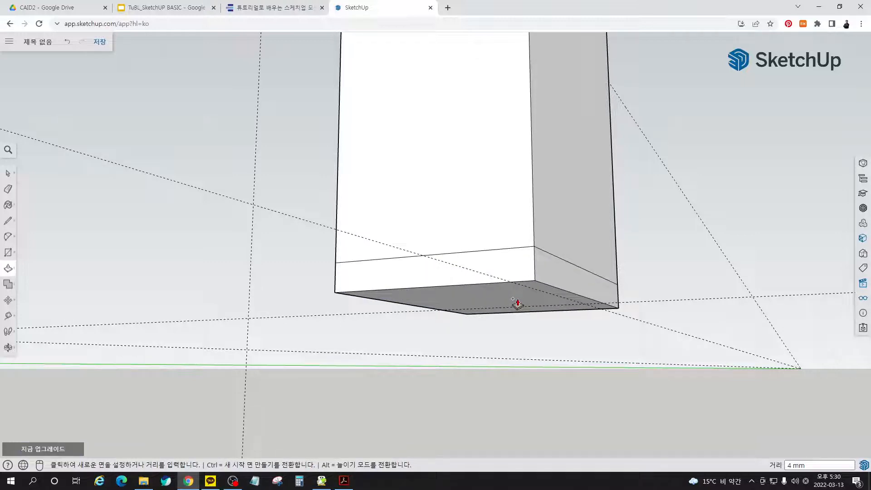
left_click(654, 347)
key("space")
- Try to taper the foot by scaling the leg's bottom face uniformly about its centre to 0.85
middle_click_drag(590, 326, 481, 255)
middle_click_drag(502, 307, 527, 261)
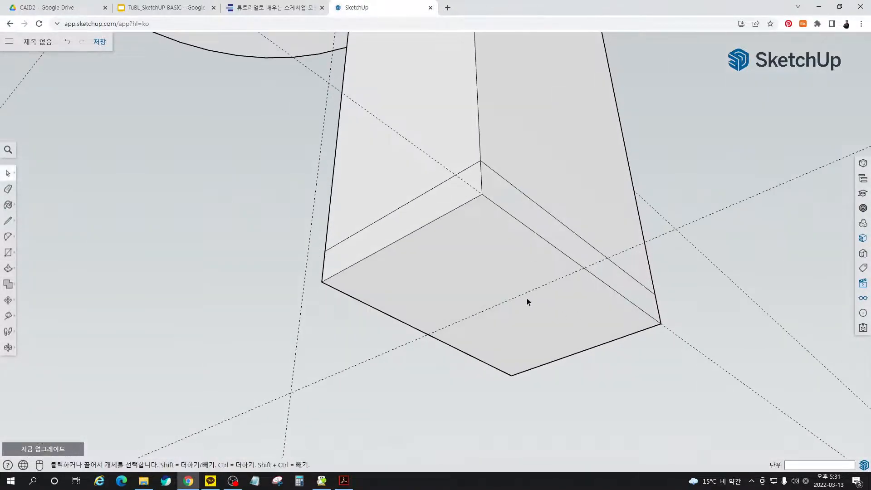
left_click(497, 284)
key("s")
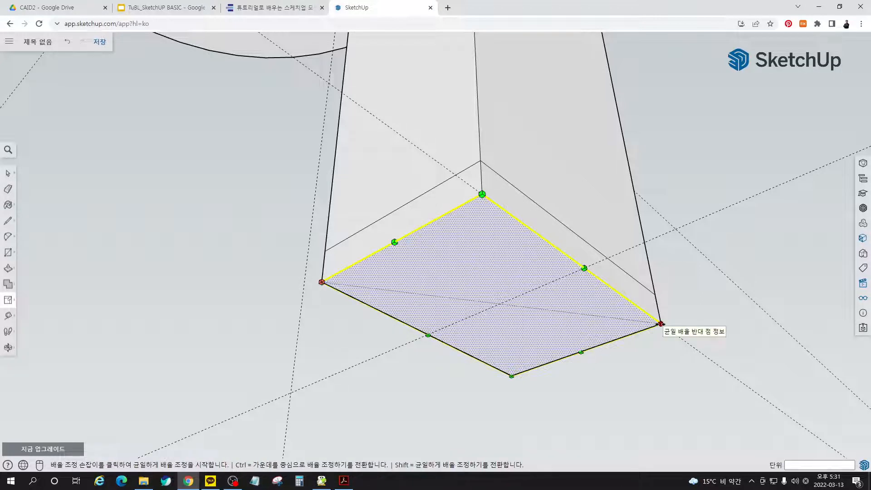
key("ctrl")
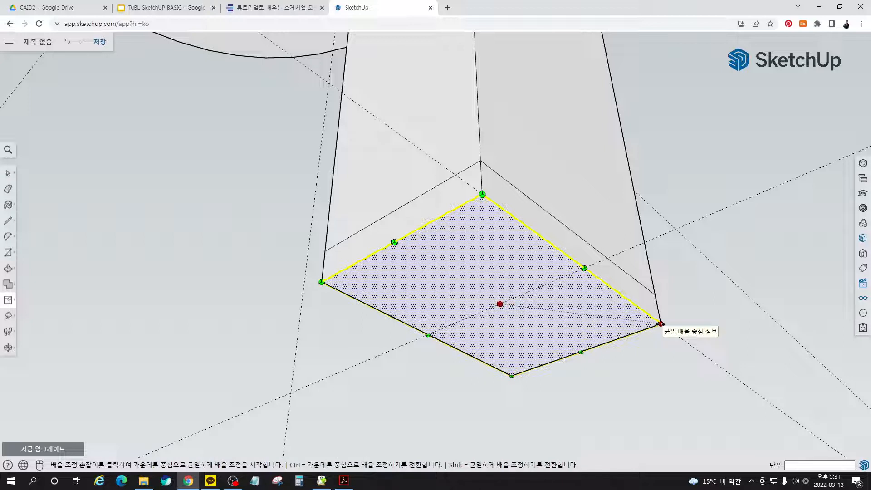
left_click(661, 324)
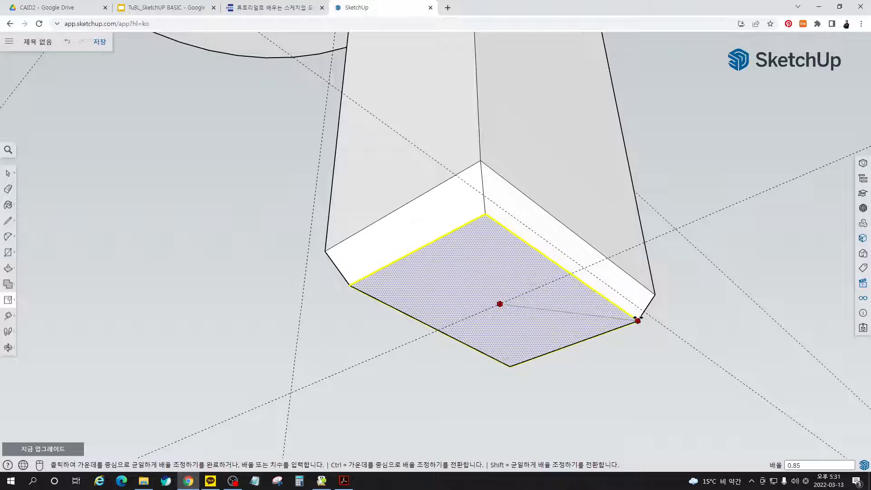
left_click(640, 318)
left_click(693, 320)
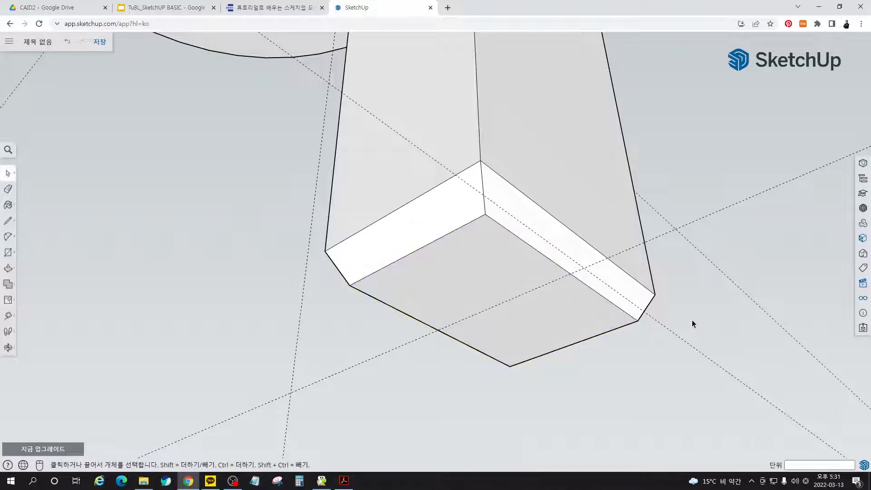
- Examine the tapered foot of the leg from several sides and glance at the TuBL_SketchUP BASIC slides
middle_click_drag(522, 305, 418, 377)
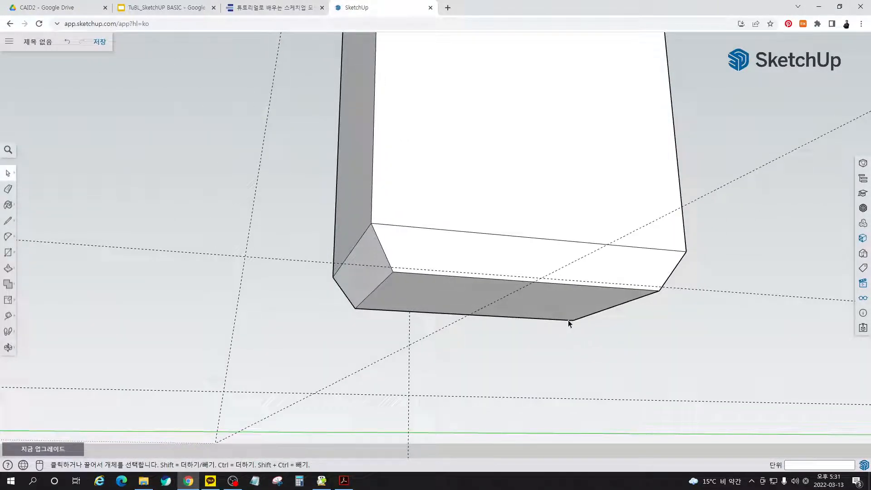
middle_click_drag(564, 317, 641, 311)
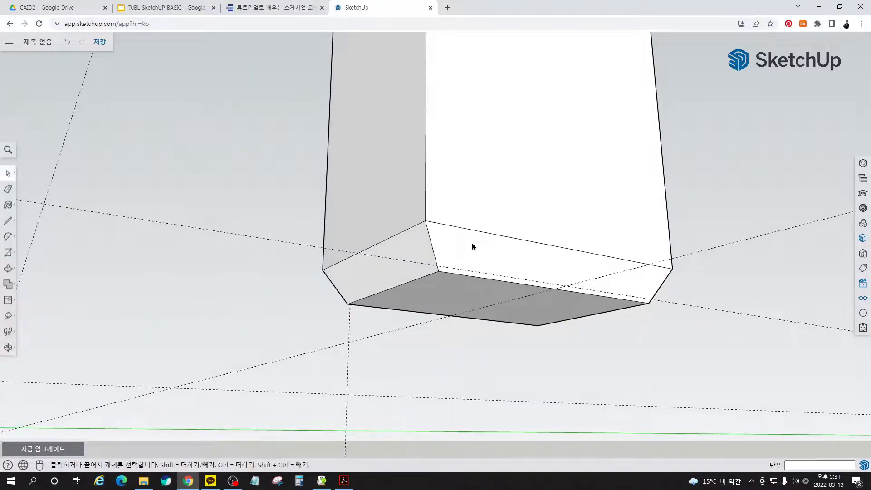
middle_click_drag(570, 305, 382, 219)
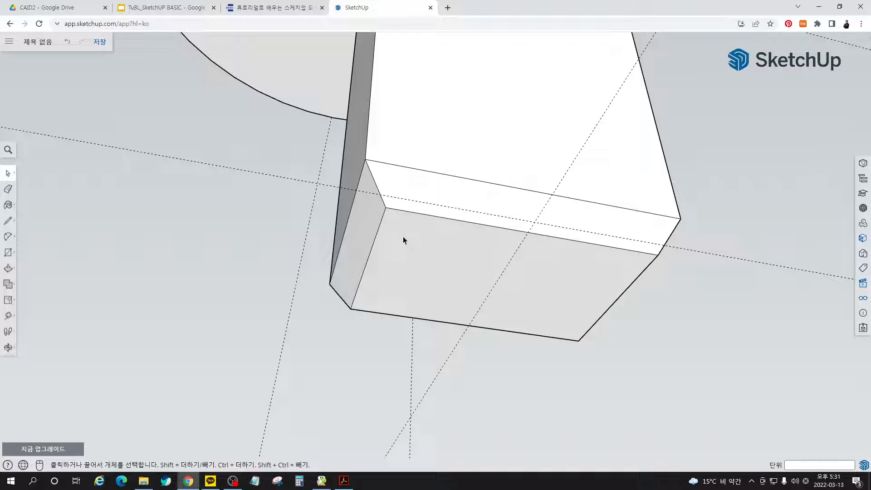
middle_click_drag(402, 179, 412, 323)
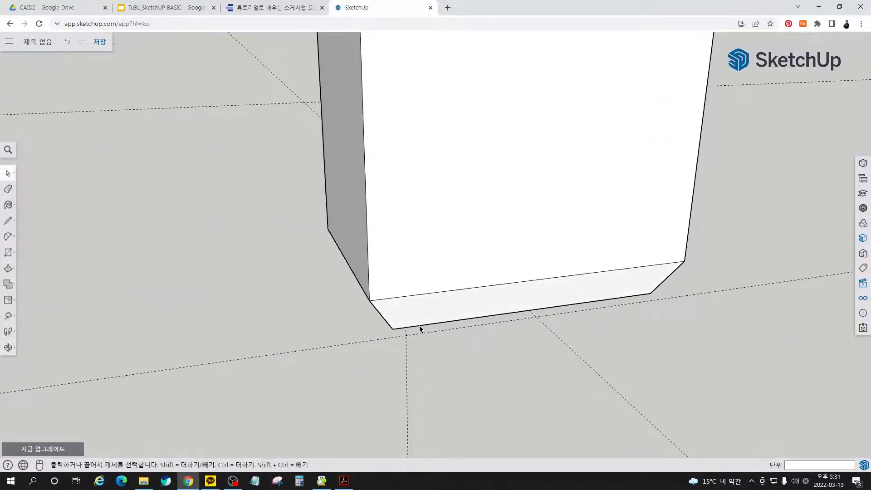
middle_click_drag(503, 359, 372, 190)
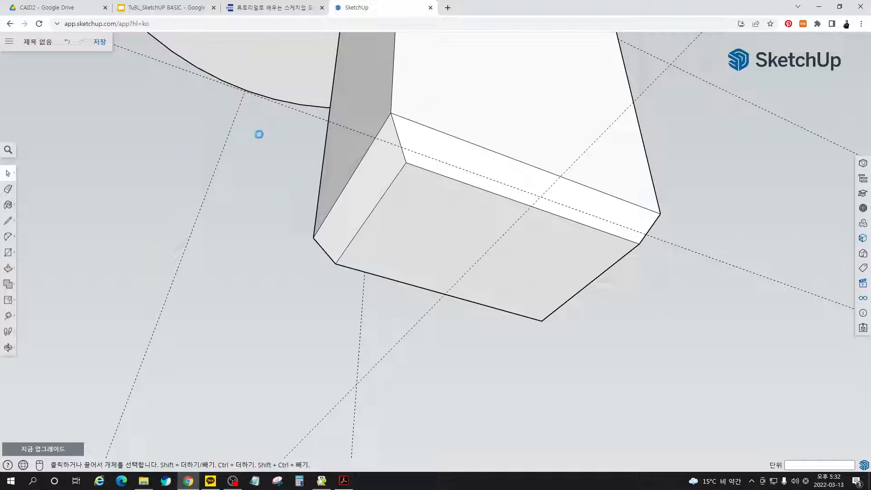
left_click(152, 8)
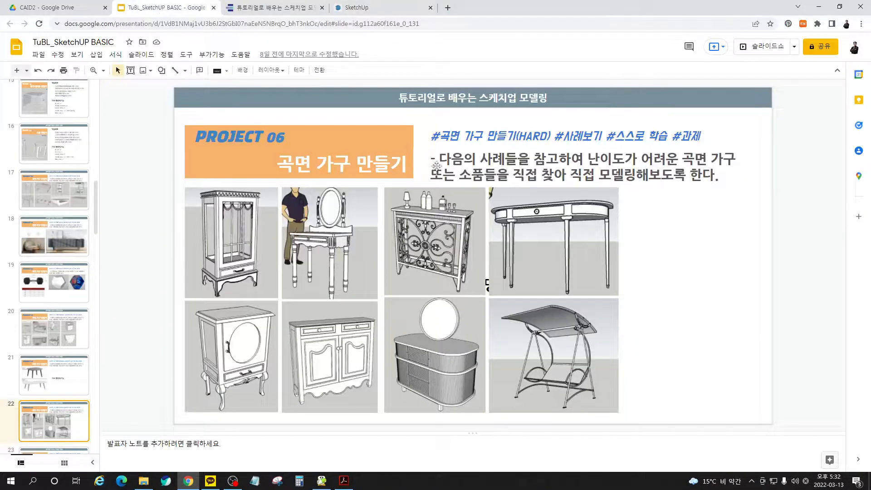
left_click(385, 13)
- Undo the scaling of the leg's bottom face
middle_click_drag(554, 282, 541, 242)
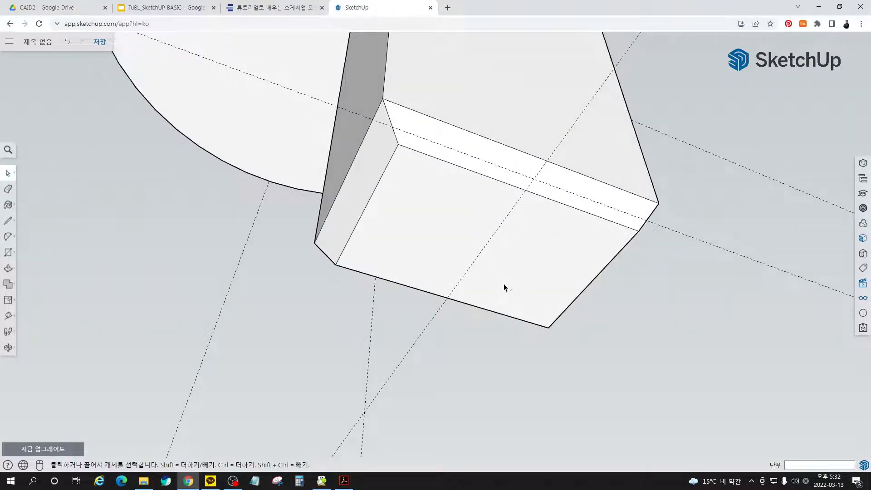
key("ctrl+z")
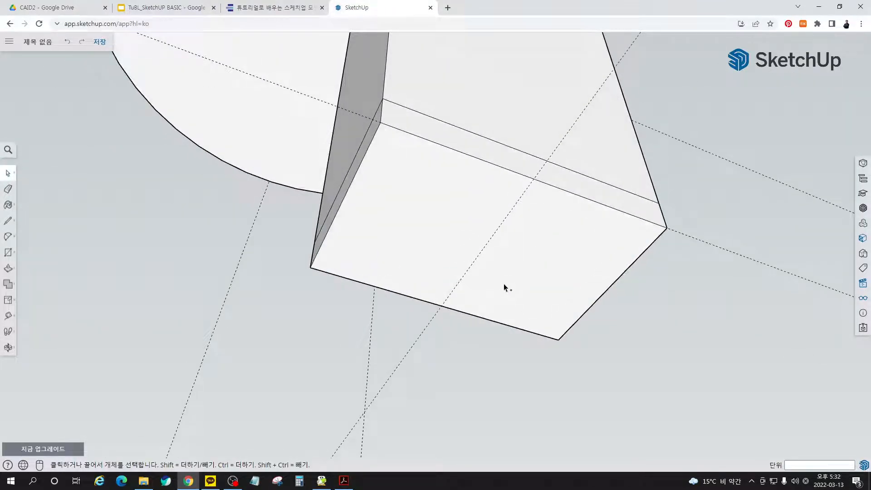
- Move the two long bottom edges of the leg's foot 3 mm inward along the red axis
left_click(459, 153)
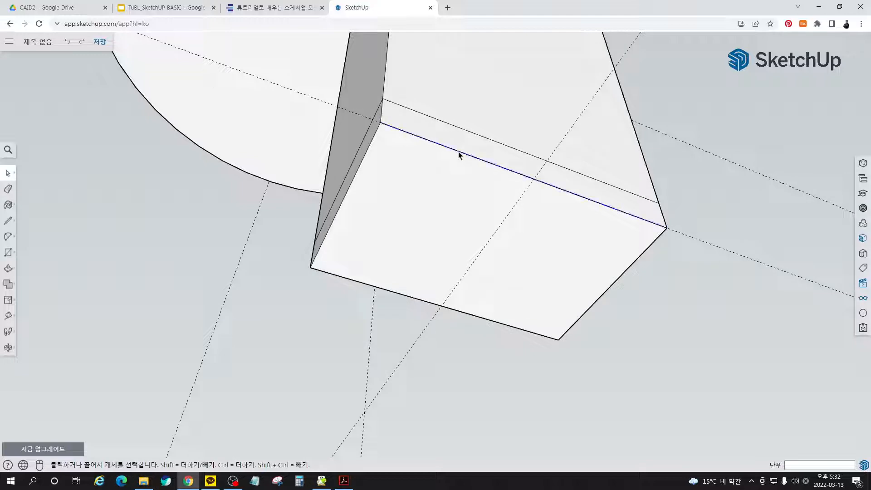
left_click(701, 317)
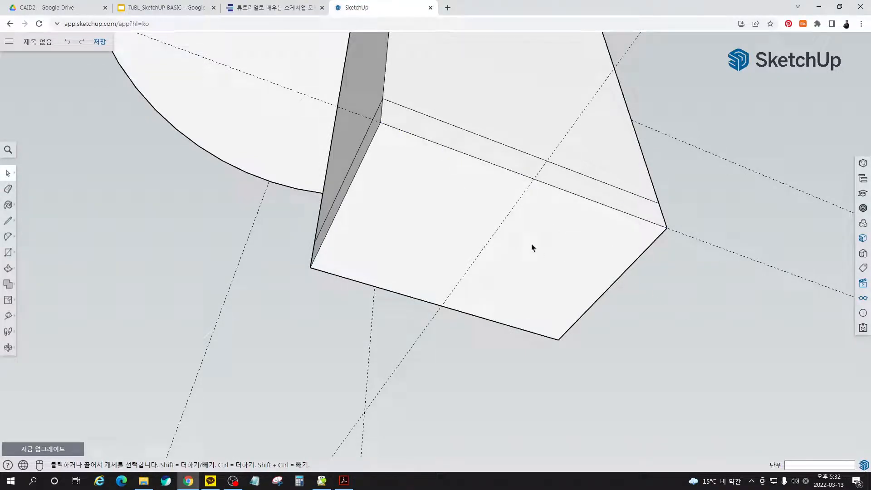
key("m")
left_click(486, 164)
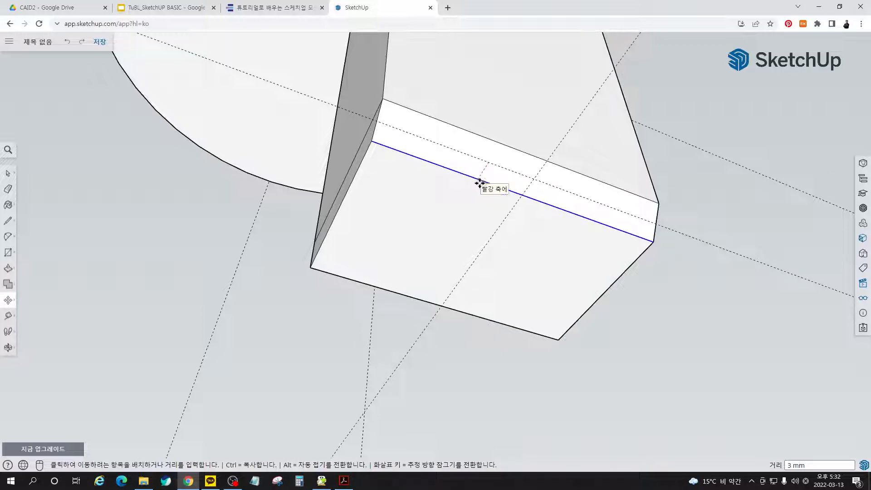
left_click(480, 183)
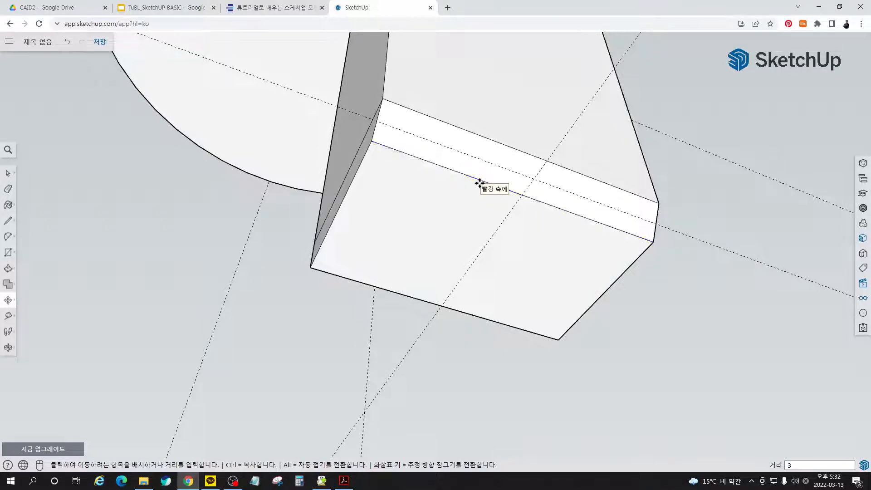
left_click(356, 283)
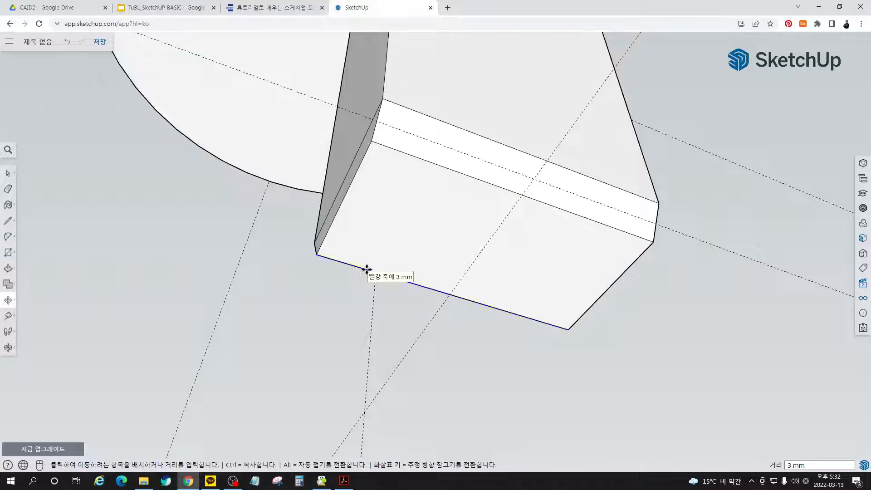
left_click(366, 270)
- Move the two short bottom edges of the leg's foot 3 mm inward to complete the taper on all sides
left_click(347, 195)
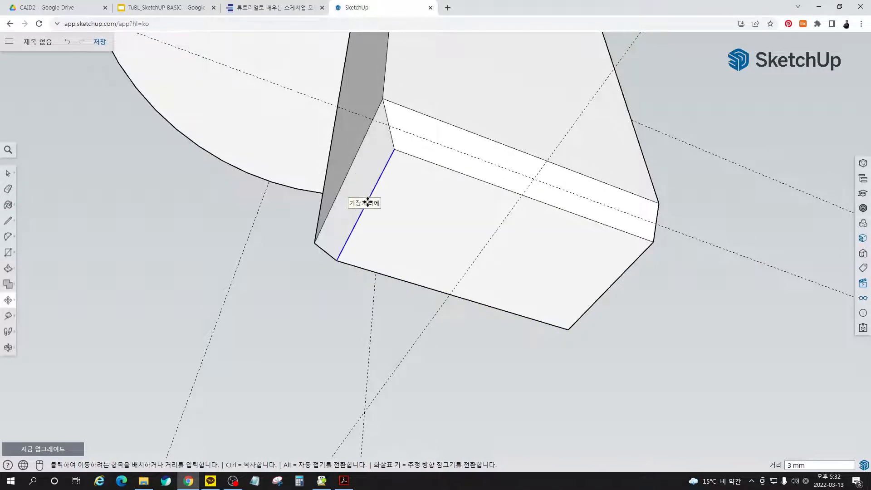
left_click(366, 205)
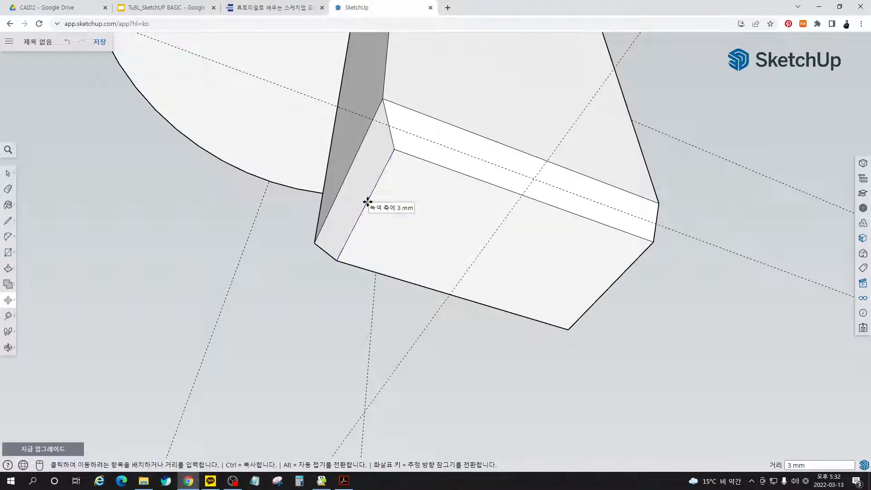
left_click(620, 279)
left_click(600, 270)
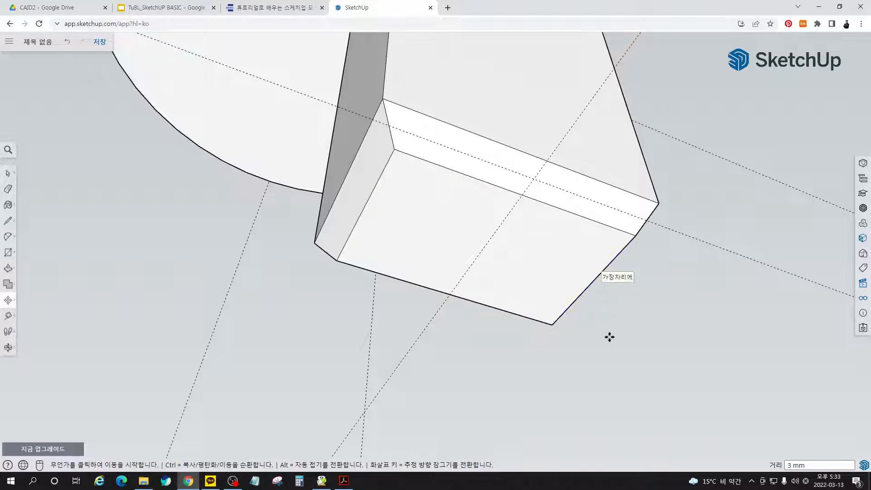
key("space")
middle_click_drag(585, 250, 597, 312)
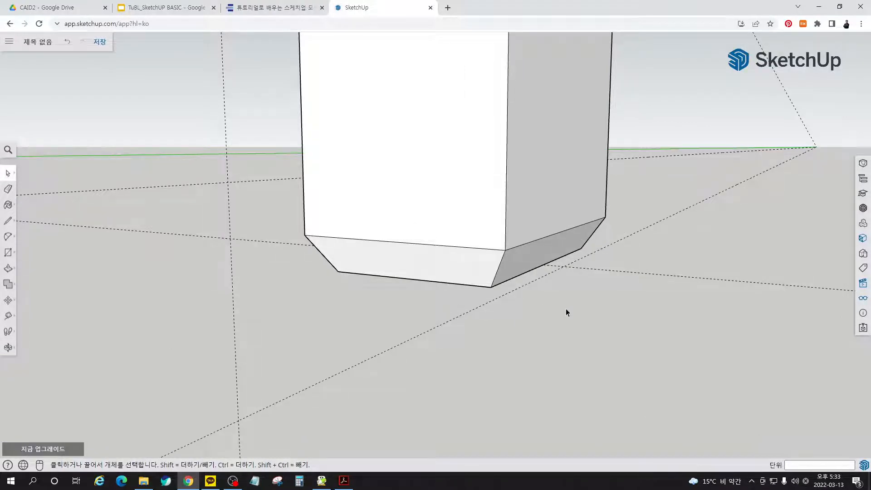
middle_click_drag(566, 311, 532, 336)
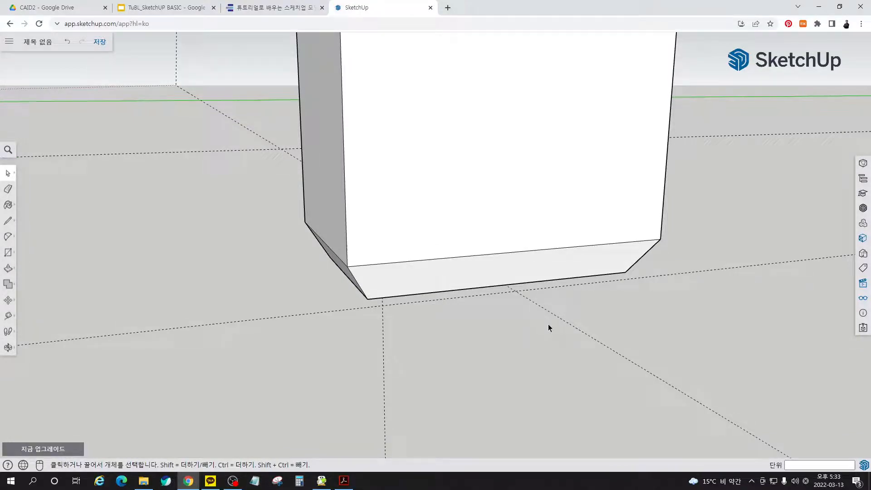
mouse_move(548, 324)
middle_mouse_down()
mouse_move(544, 286)
mouse_move(510, 263)
middle_mouse_up()
left_click(519, 277)
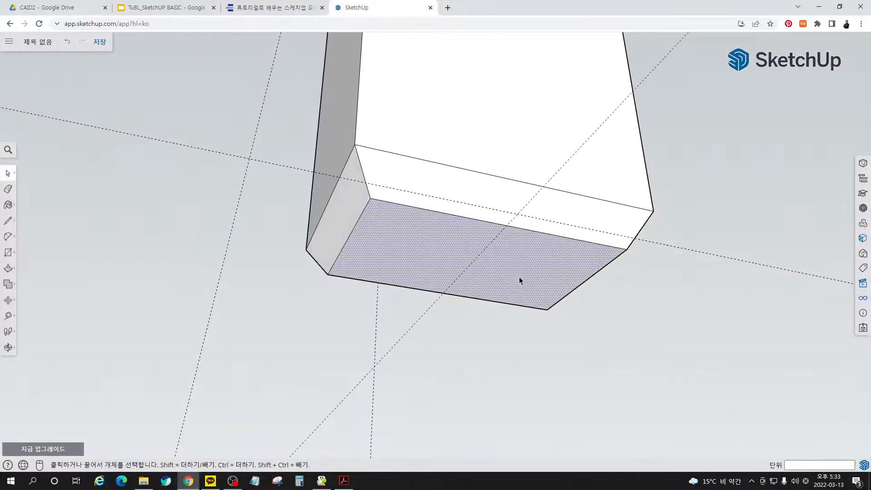
key("s")
left_click(626, 250, "ctrl")
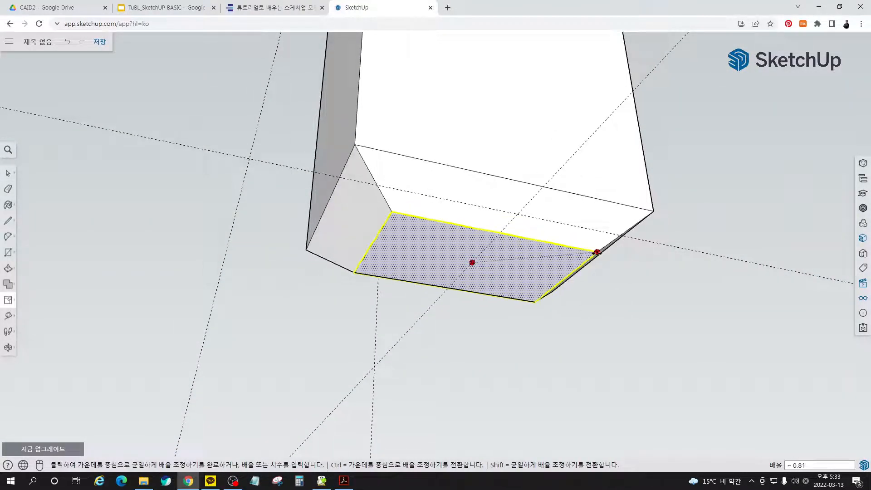
key("Escape")
key("space")
left_click(645, 288)
- Select all of the leg's connected geometry and make it a group
middle_click_drag(529, 206, 512, 366)
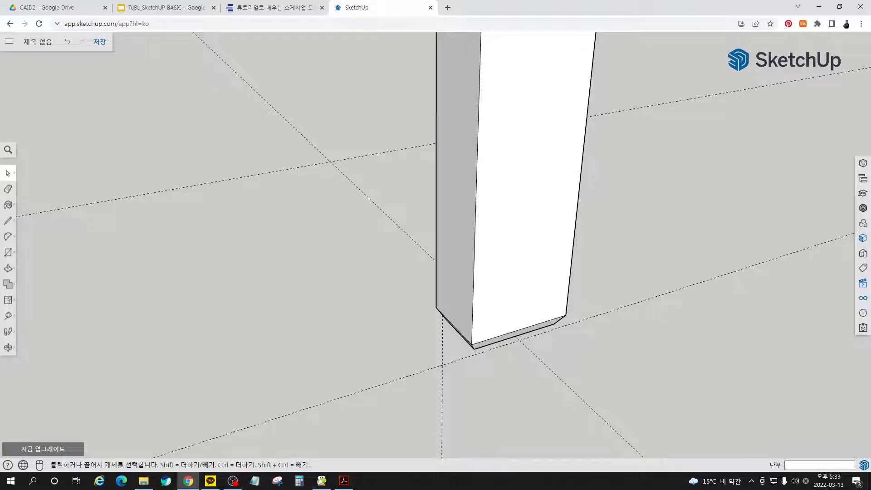
scroll(583, 294, "down", 6)
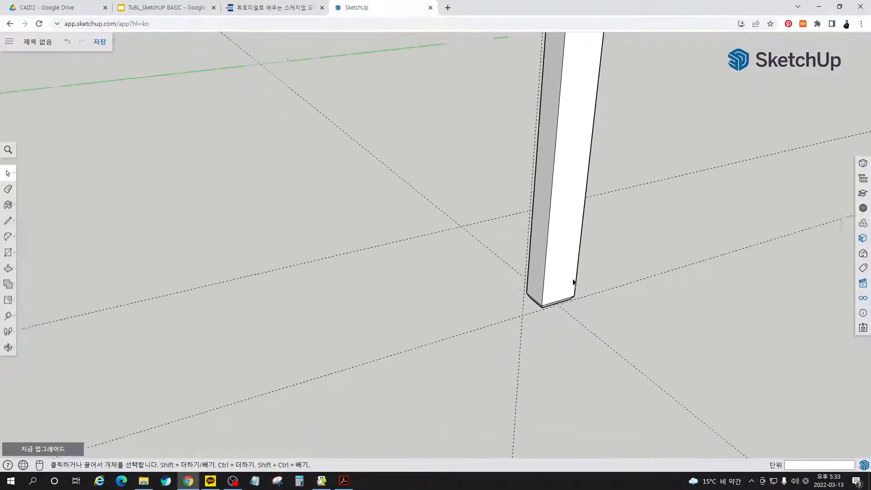
middle_click_drag(573, 278, 522, 233)
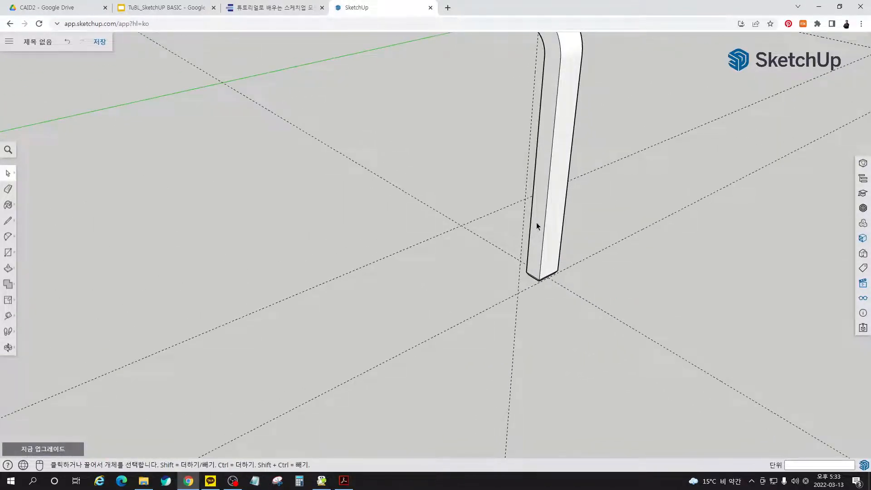
triple_click(537, 222)
right_click(536, 222)
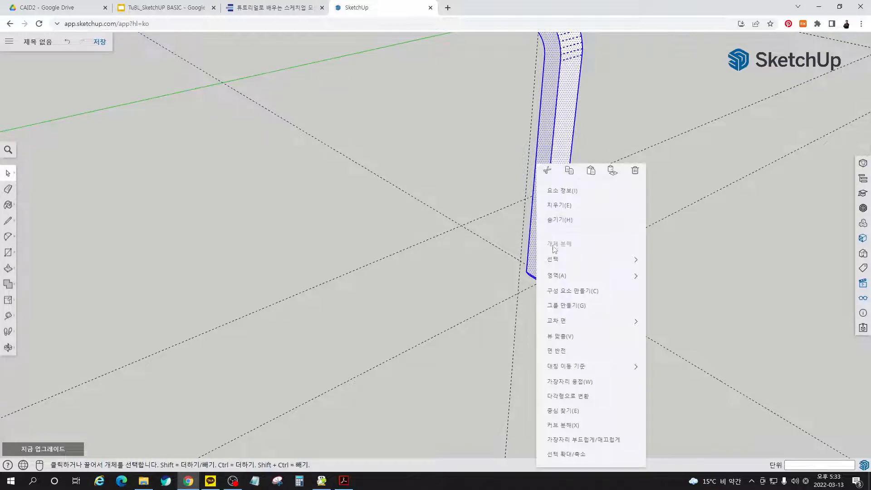
left_click(573, 309)
scroll(369, 348, "down", 5)
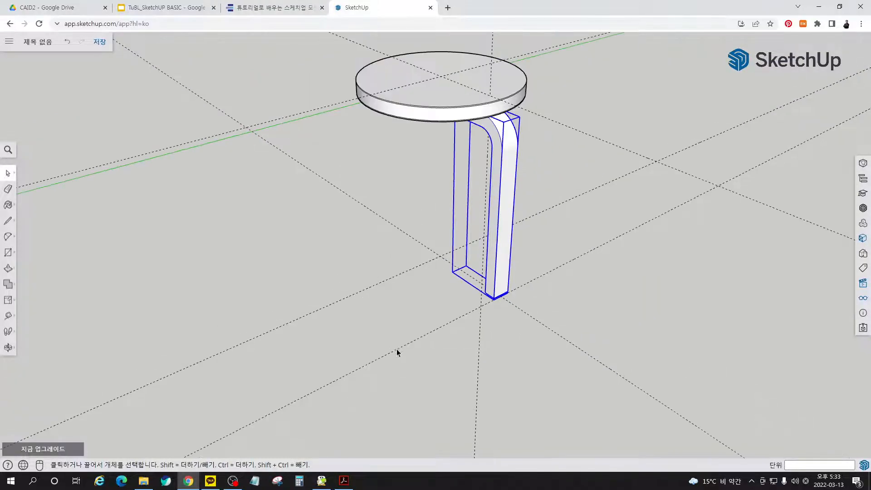
left_click(538, 348)
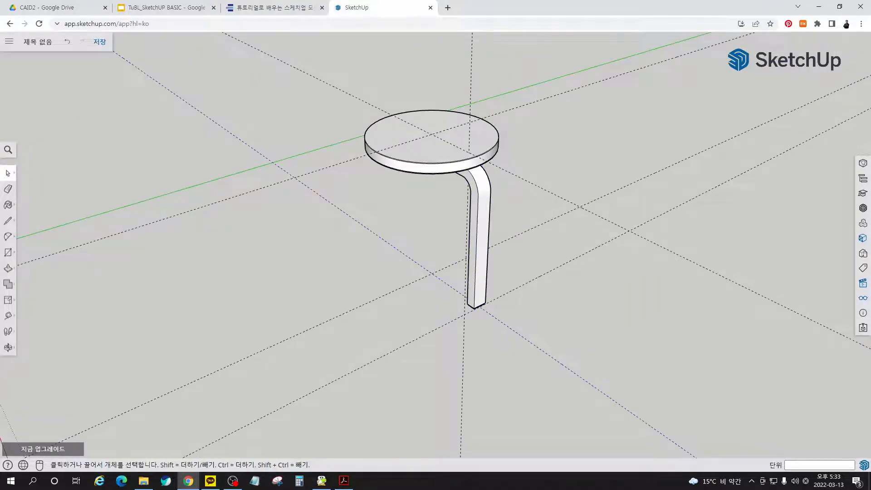
- Copy the seat, the leg and the guide line crossing beneath the seat along the red axis, clear of the original stool
middle_click_drag(334, 205, 488, 132)
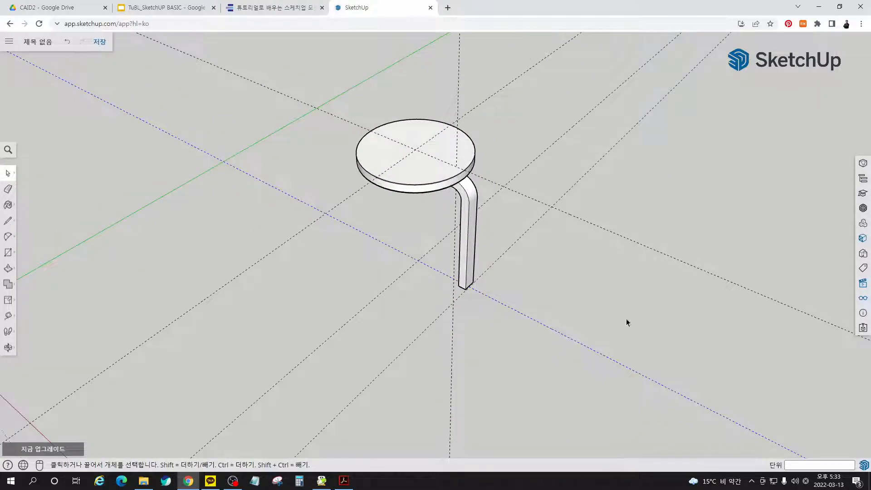
middle_click_drag(324, 284, 449, 121)
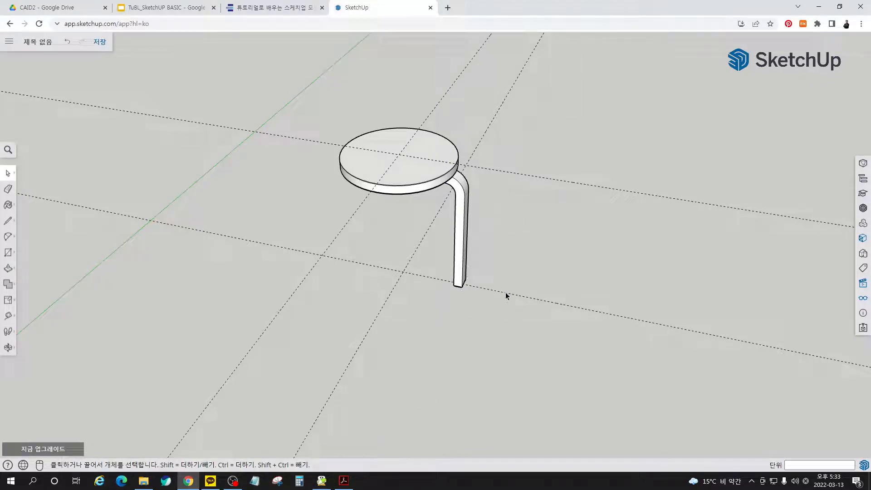
middle_click_drag(505, 292, 457, 291)
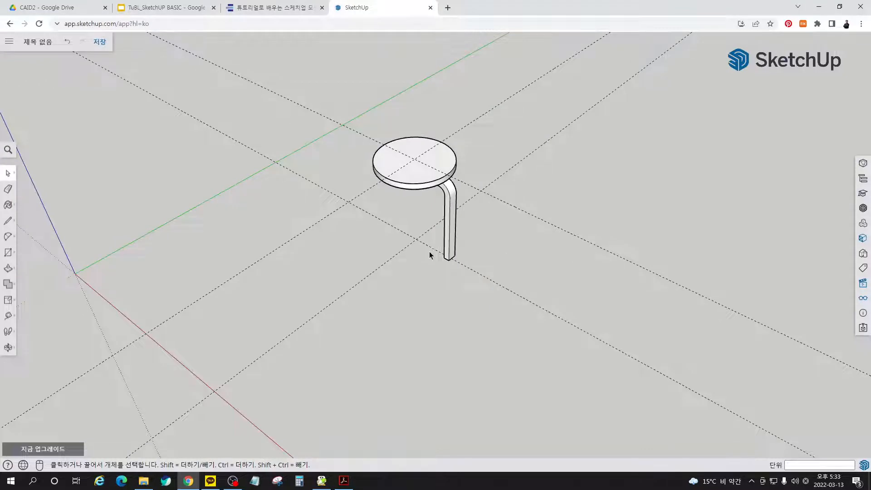
left_click(453, 240)
left_click(425, 177, "ctrl")
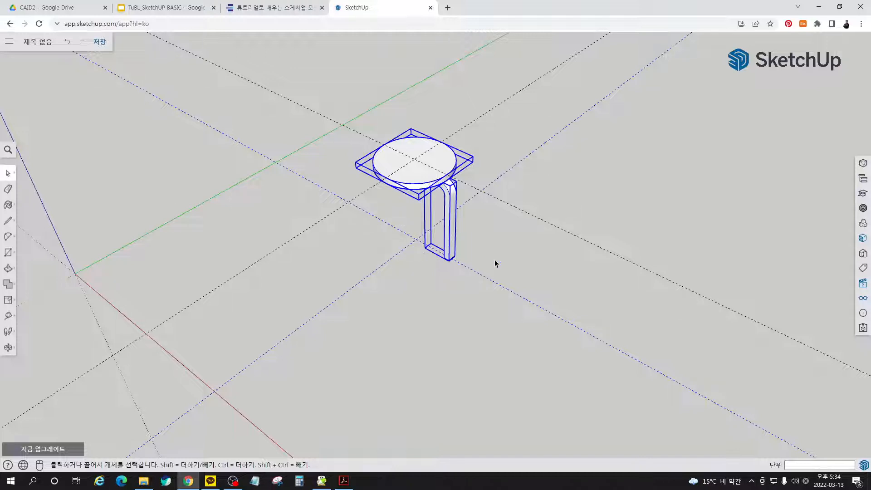
left_click(452, 272)
left_click(447, 199)
left_click(422, 170, "ctrl")
middle_click_drag(487, 322, 587, 362)
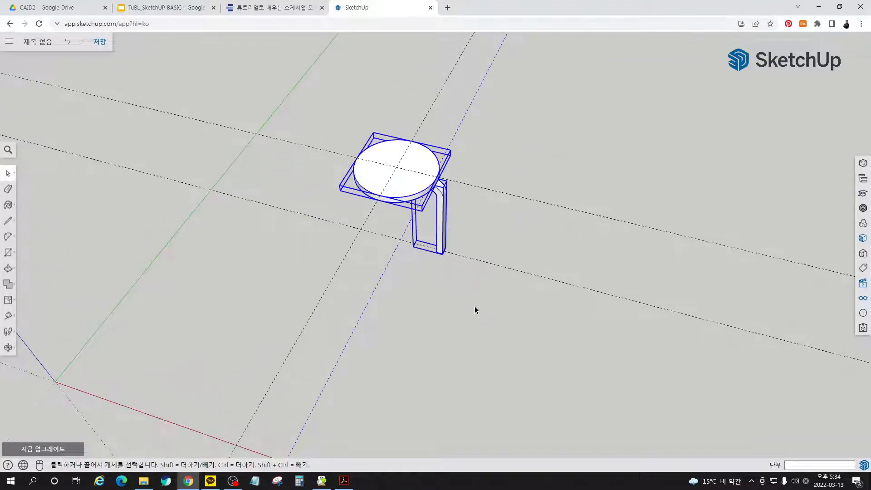
key("m")
key("ctrl")
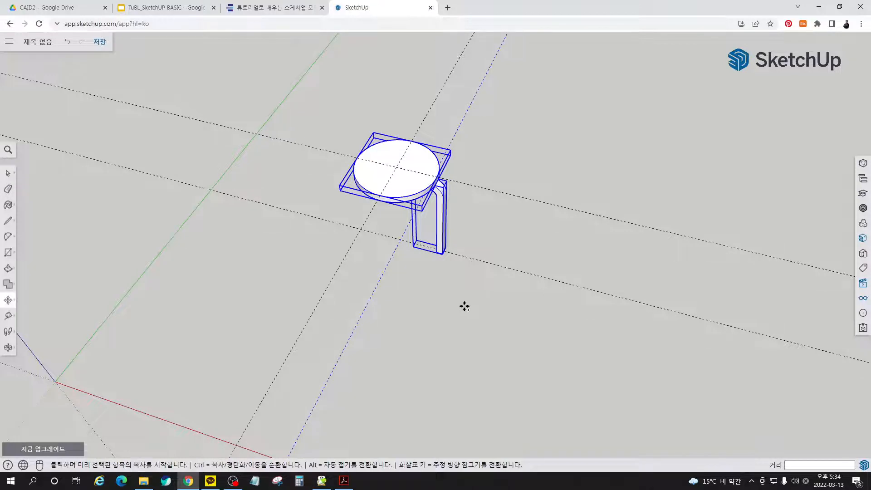
left_click(465, 308)
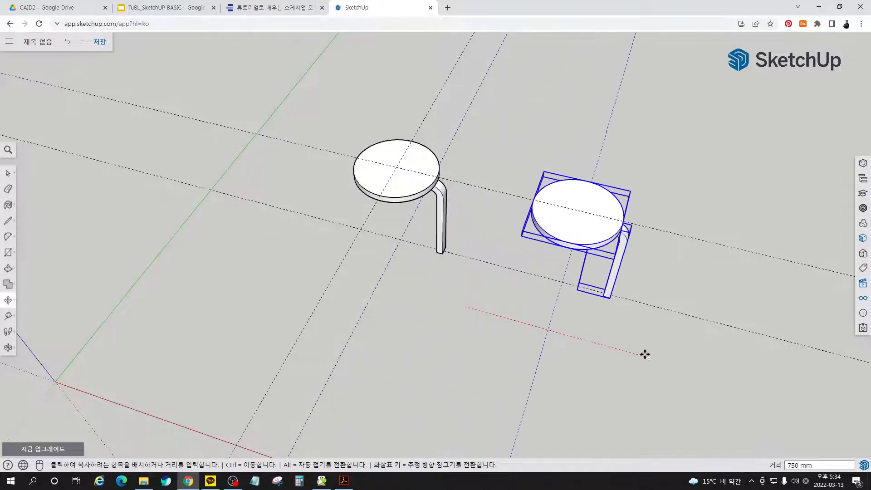
left_click(672, 361)
key("space")
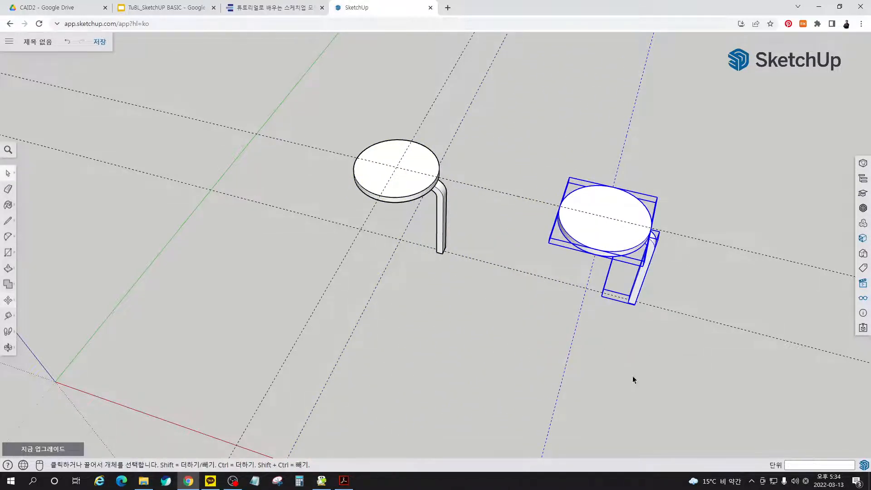
left_click(591, 374)
- Rotate-copy the original stool's leg 120° about the floor guide intersection beneath the seat centre, and multiply the copy 2x to give three legs
middle_click_drag(592, 374, 497, 276)
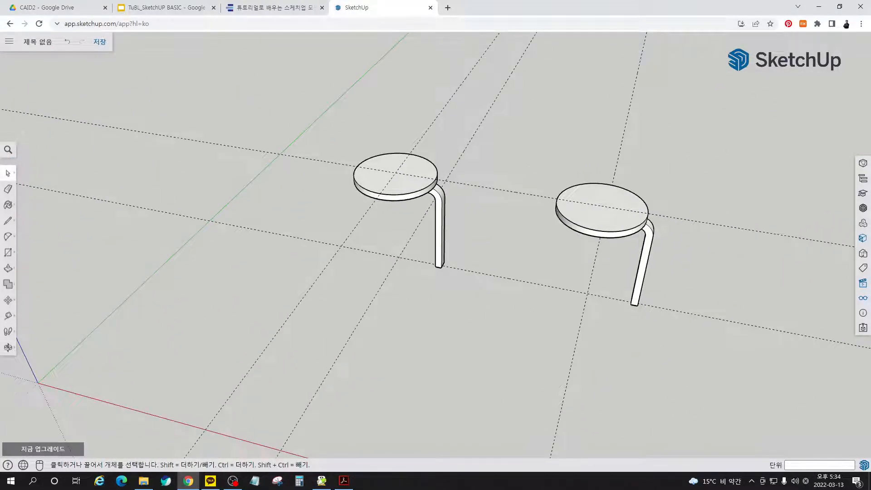
scroll(354, 200, "up", 3)
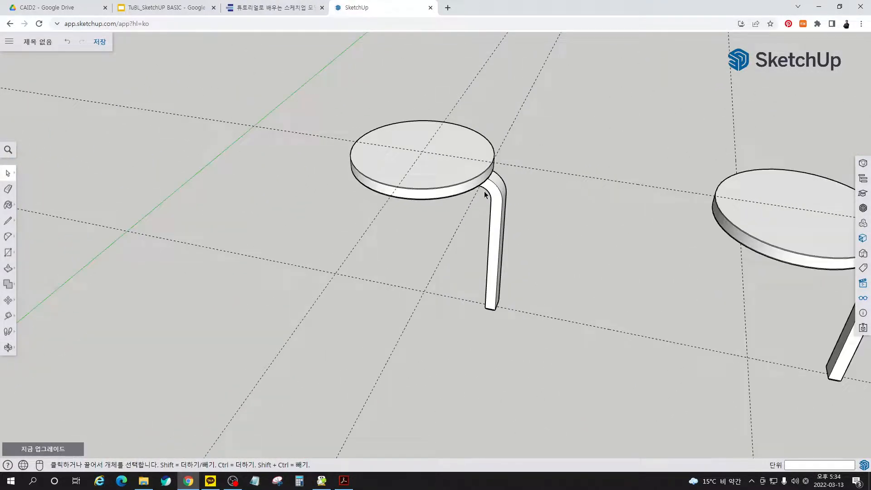
left_click(495, 231)
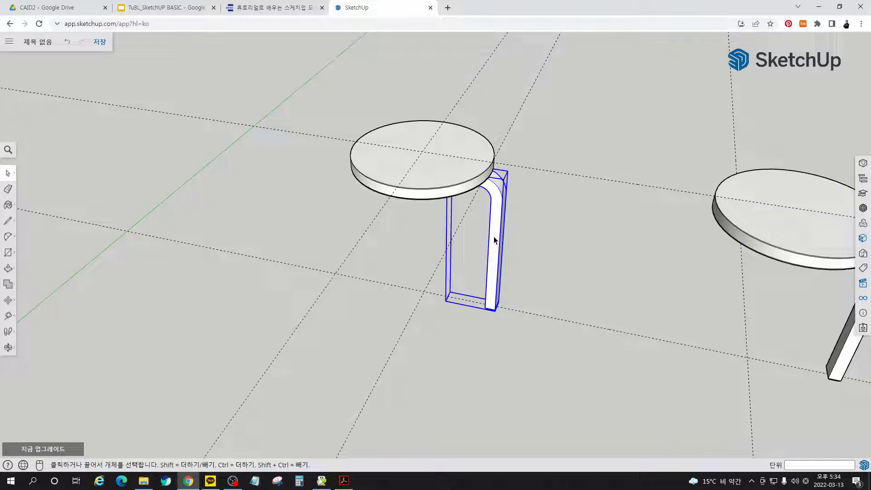
key("q")
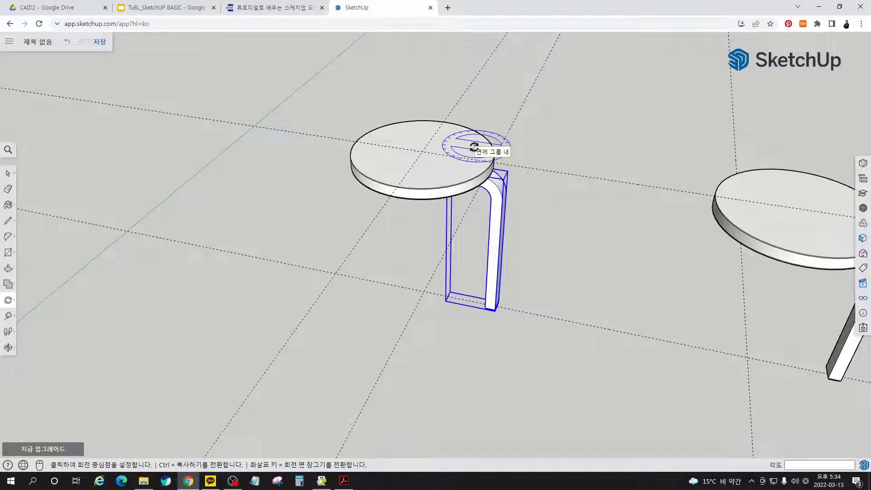
left_click(423, 291)
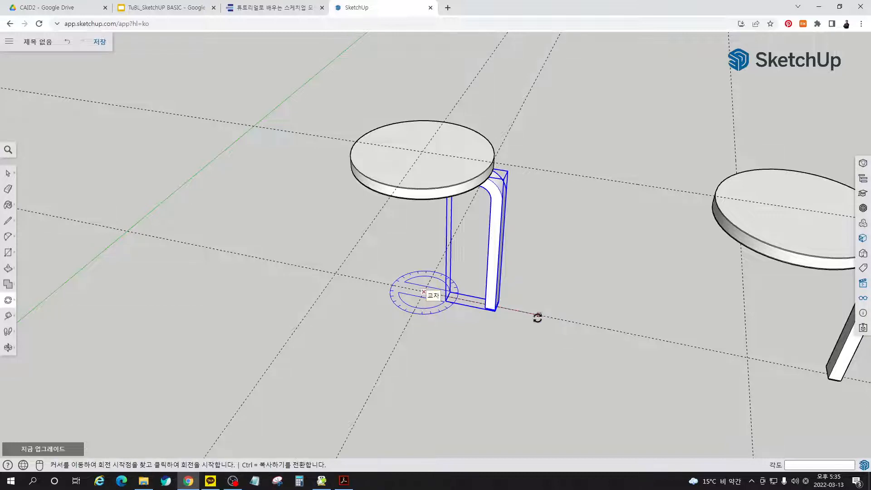
left_click(542, 315)
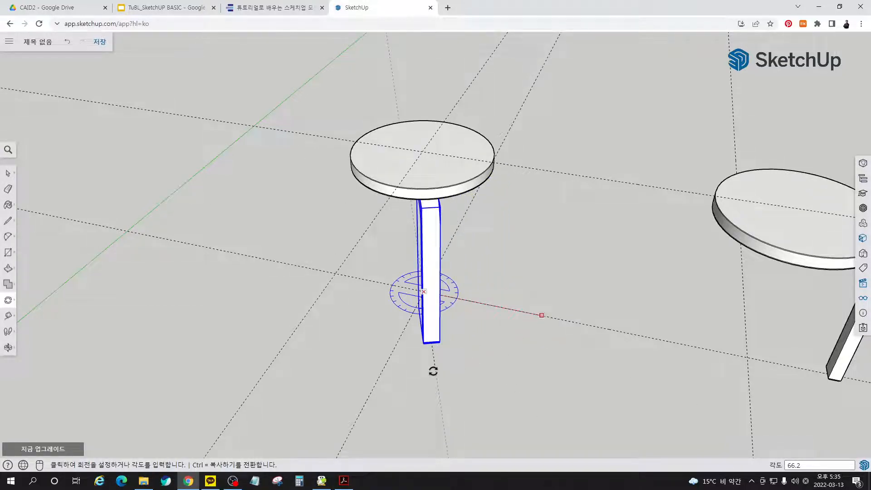
key("ctrl")
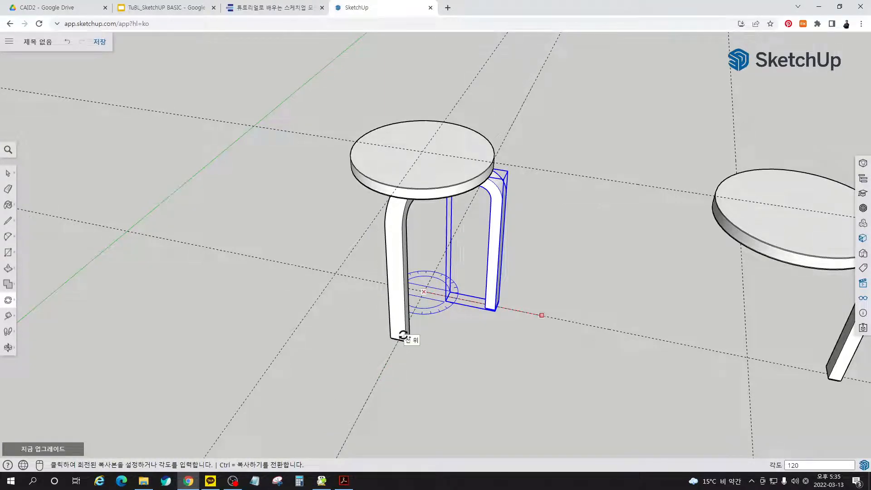
key("Return")
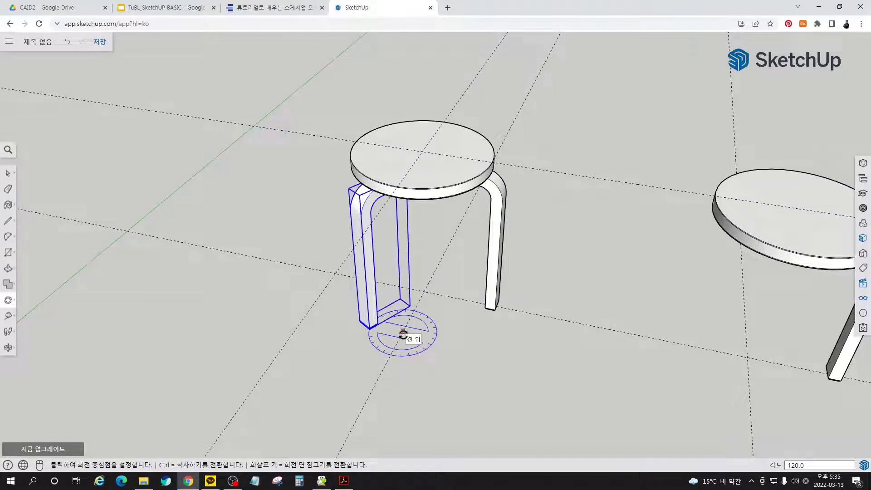
type("2x")
key("Return")
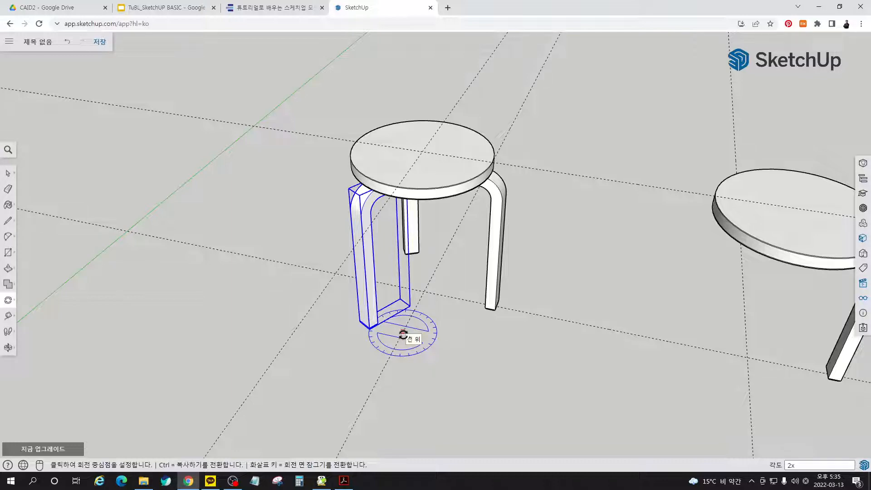
- Rotate-copy the second stool's leg 90° about the floor guide intersection beneath its seat, and multiply the copy 3x for four legs
key("space")
left_click(467, 362)
middle_click_drag(463, 356, 784, 249)
middle_click_drag(413, 238, 331, 142)
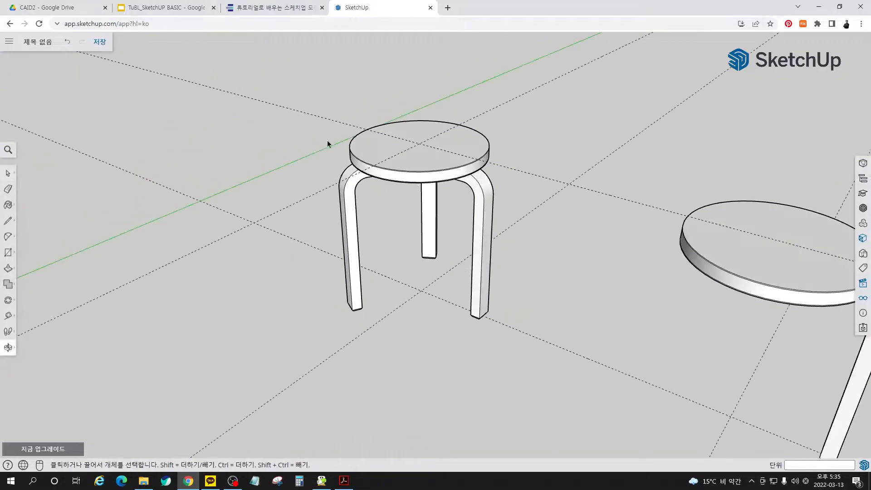
middle_click_drag(396, 177, 676, 299)
left_click(618, 234)
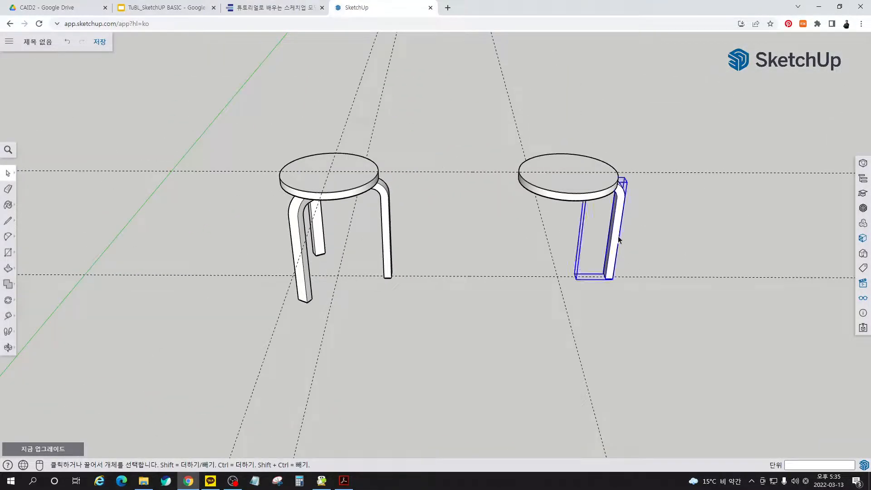
key("q")
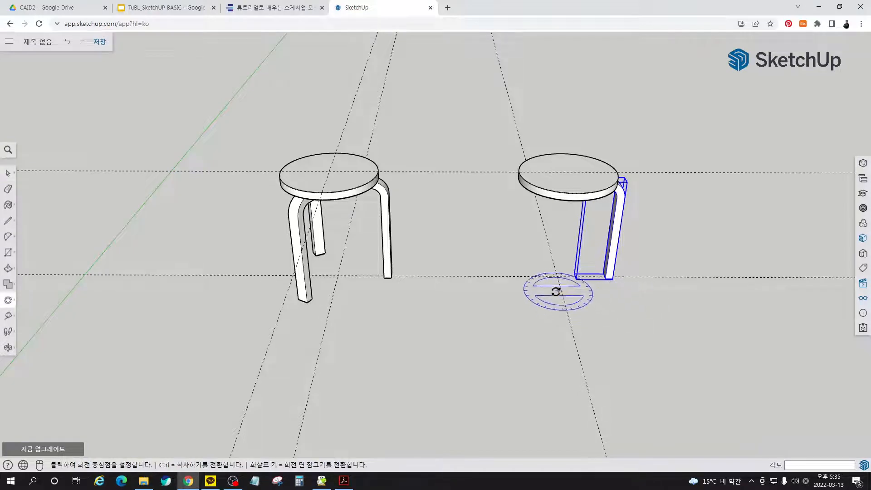
left_click(558, 276)
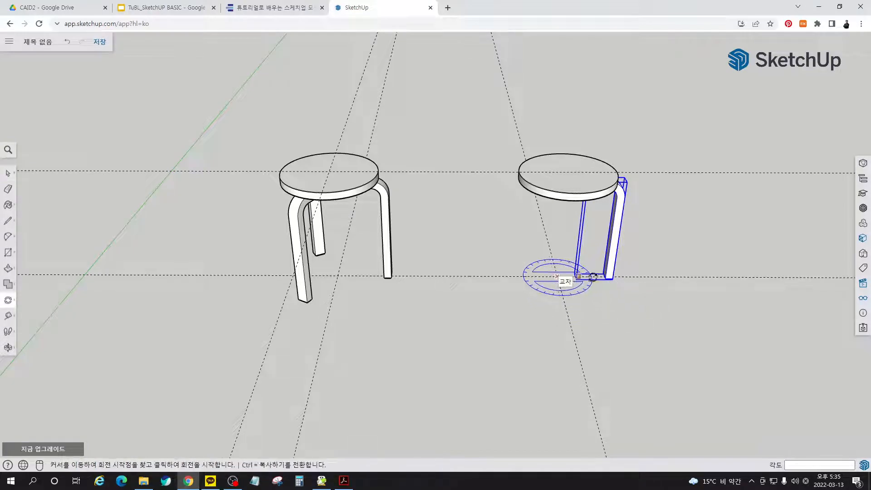
left_click(685, 277)
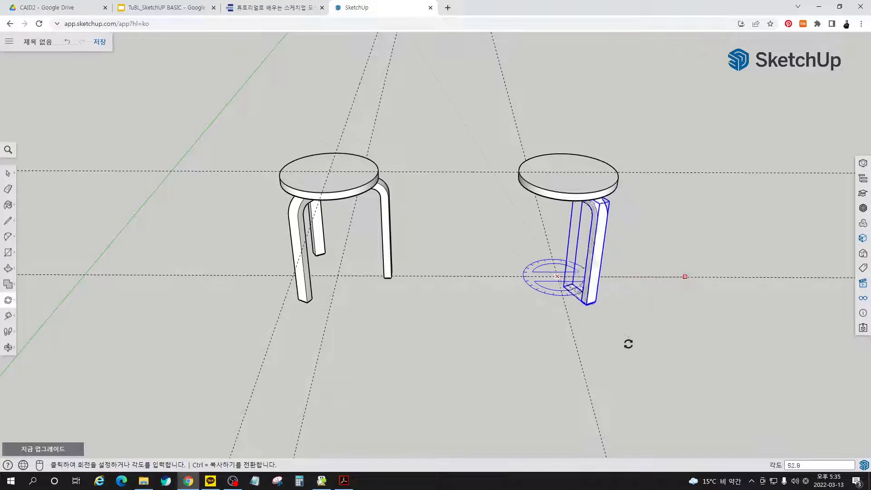
key("ctrl")
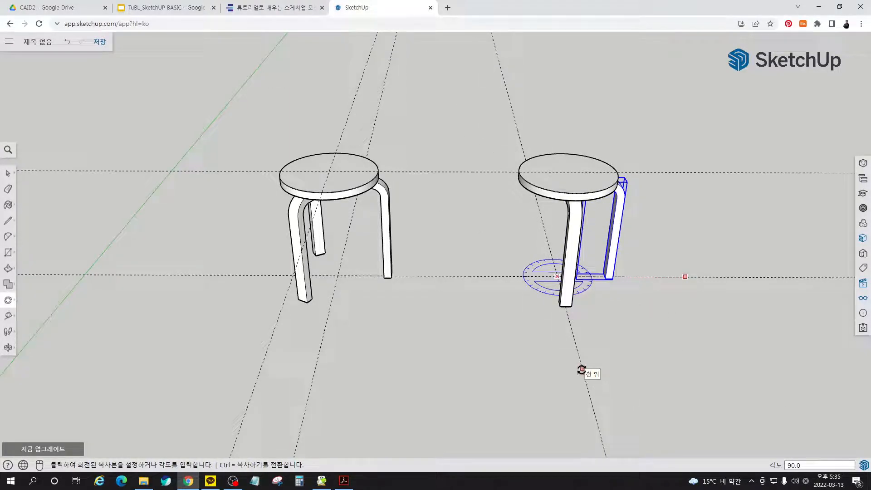
left_click(581, 370)
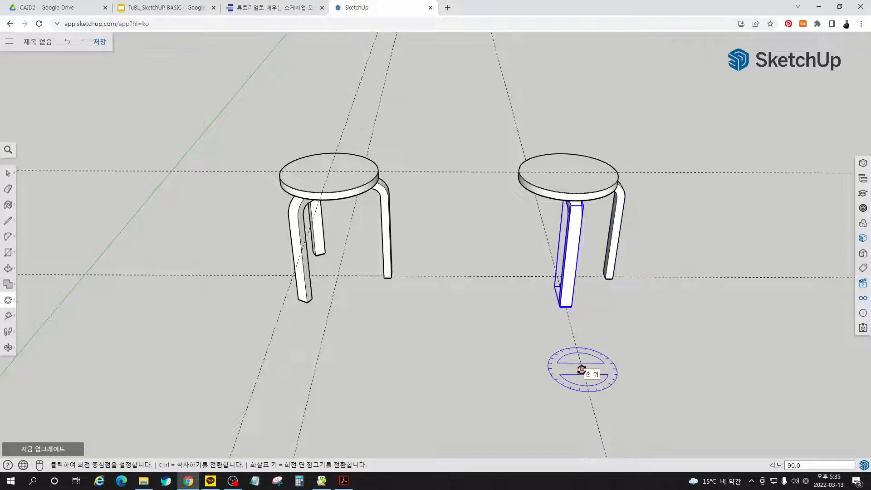
key("Return")
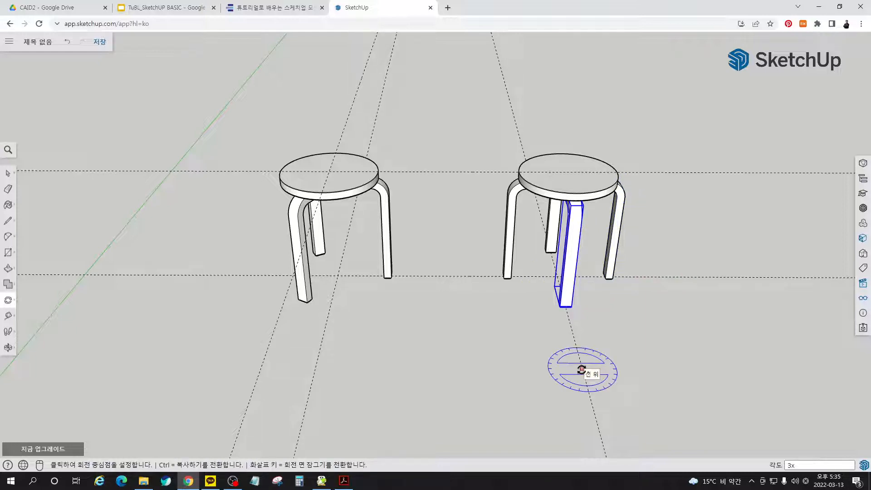
- Delete all guide lines from the model
key("space")
left_click(658, 338)
middle_click_drag(657, 339, 436, 348)
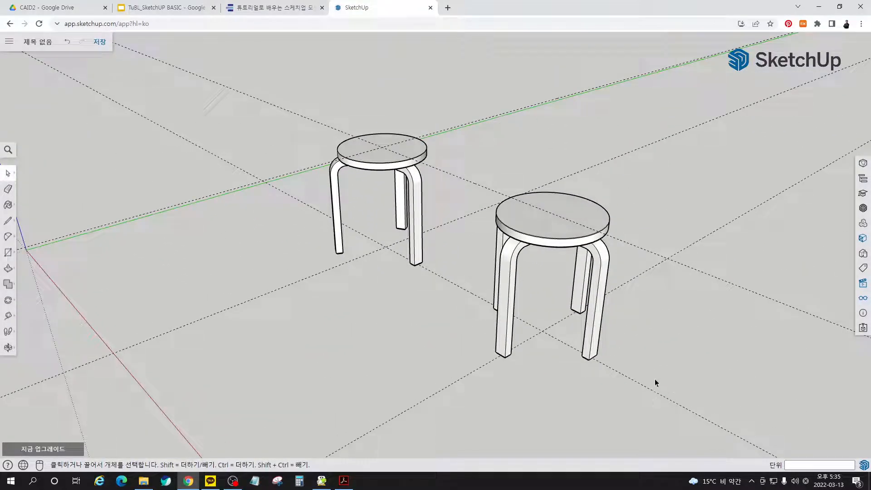
left_click(863, 298)
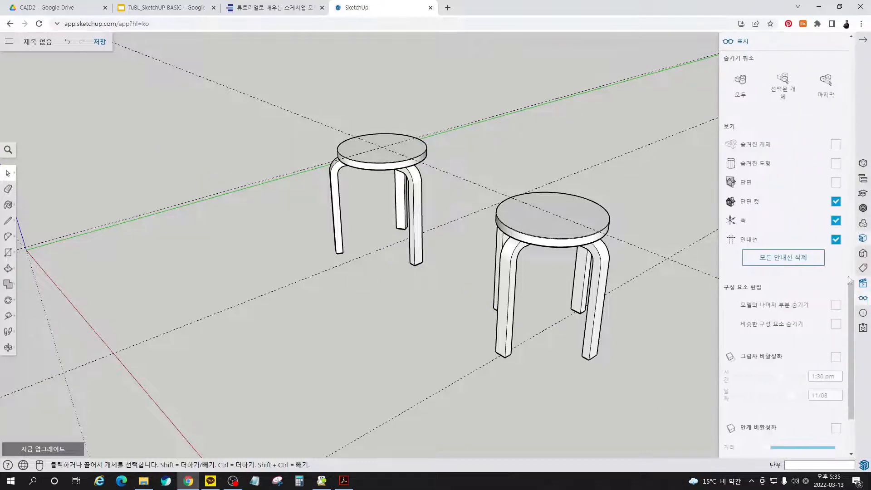
left_click(790, 262)
left_click(863, 40)
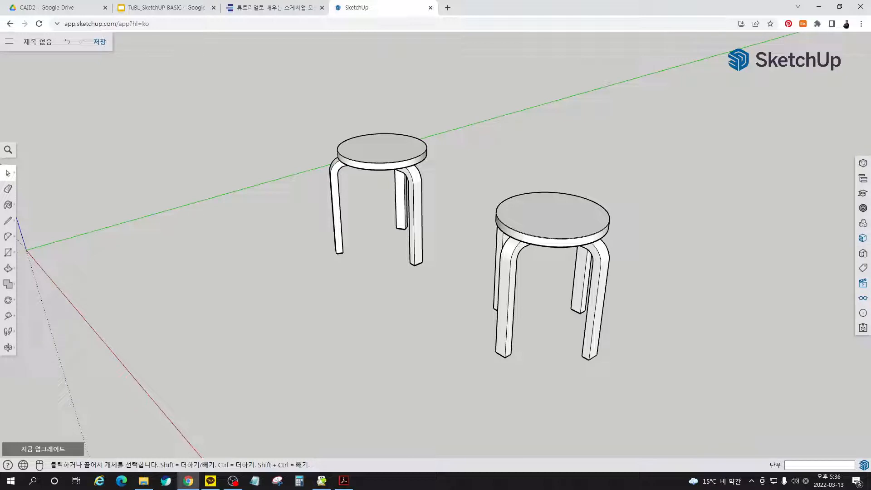
- Inside the four-legged stool's seat group, set the radius of the top face's outer circle to 173 mm
left_click(573, 222)
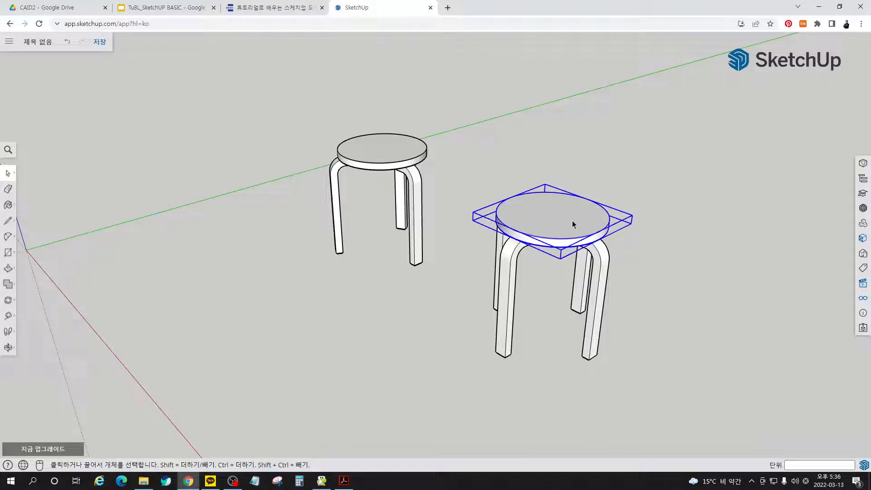
double_click(573, 223)
scroll(572, 221, "up", 5)
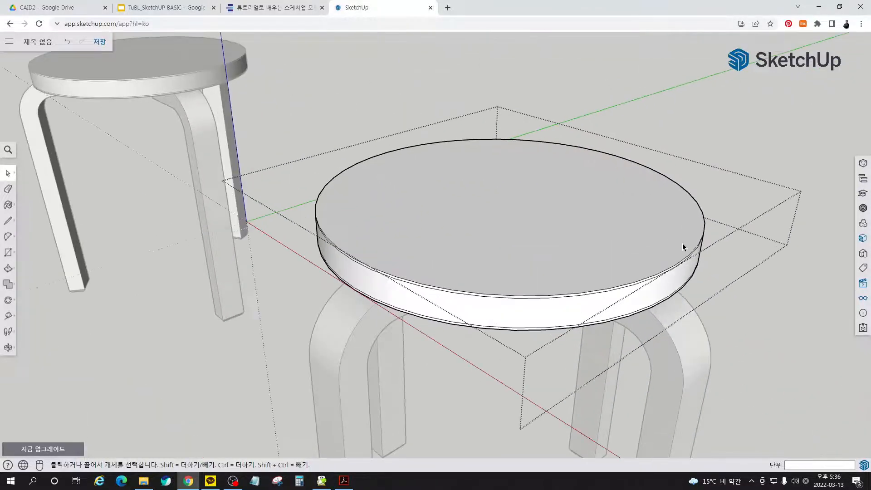
left_click(686, 262)
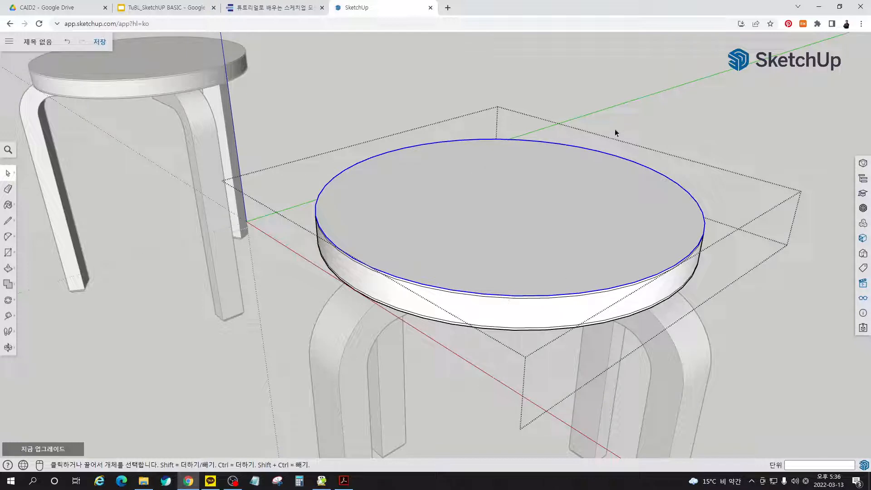
left_click(863, 164)
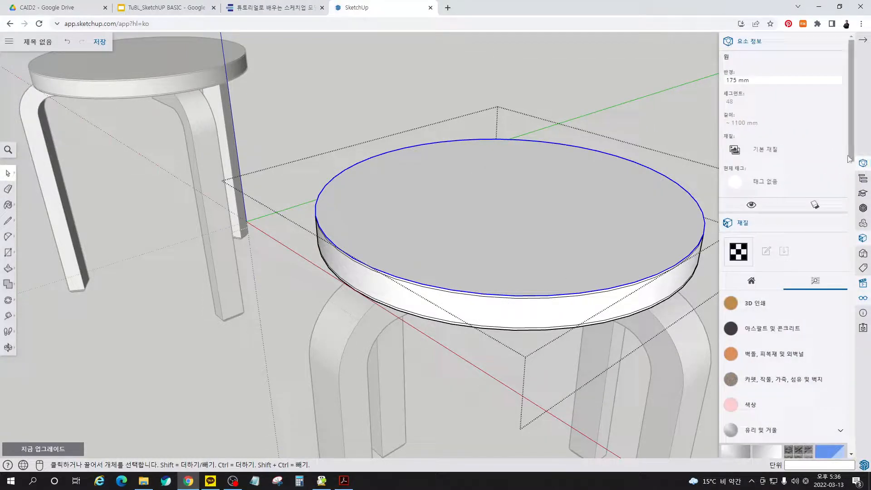
left_click(735, 81)
type("3")
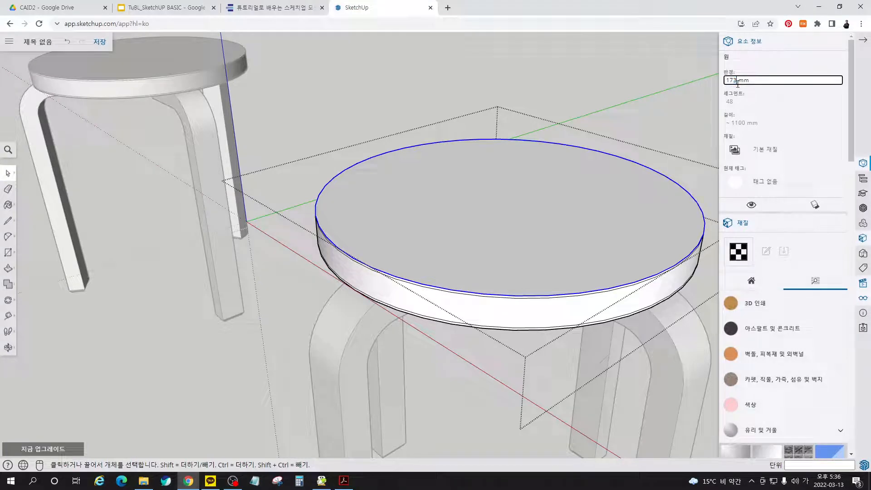
key("Return")
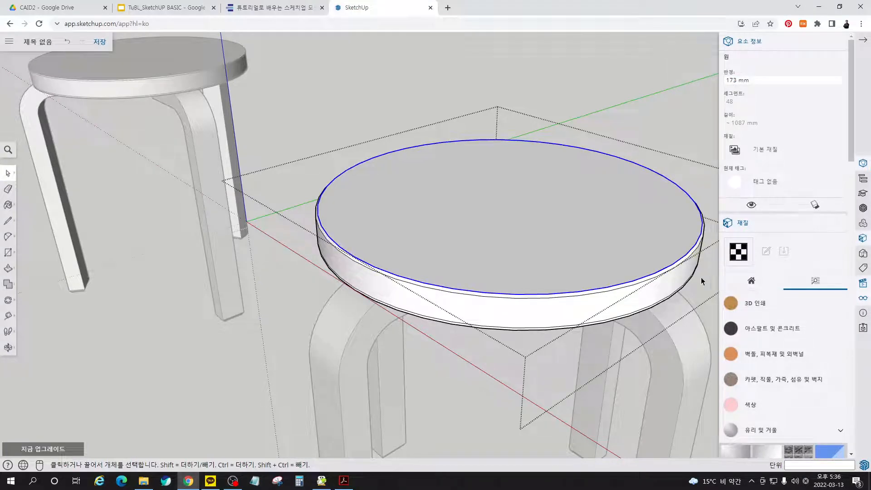
- Set the radius of the lowest circle on the underside of the four-legged stool's seat to 173 mm and leave the group
middle_click_drag(671, 296, 655, 219)
scroll(658, 214, "up", 3)
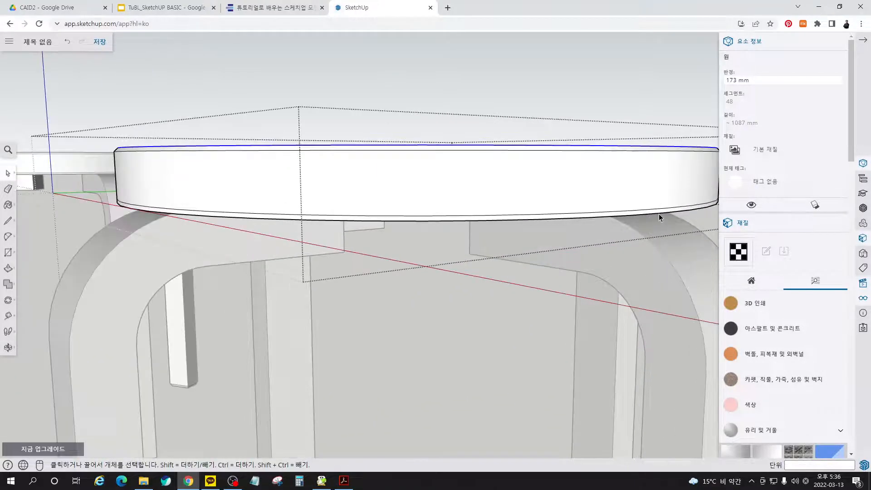
left_click_drag(738, 80, 733, 80)
key("Return")
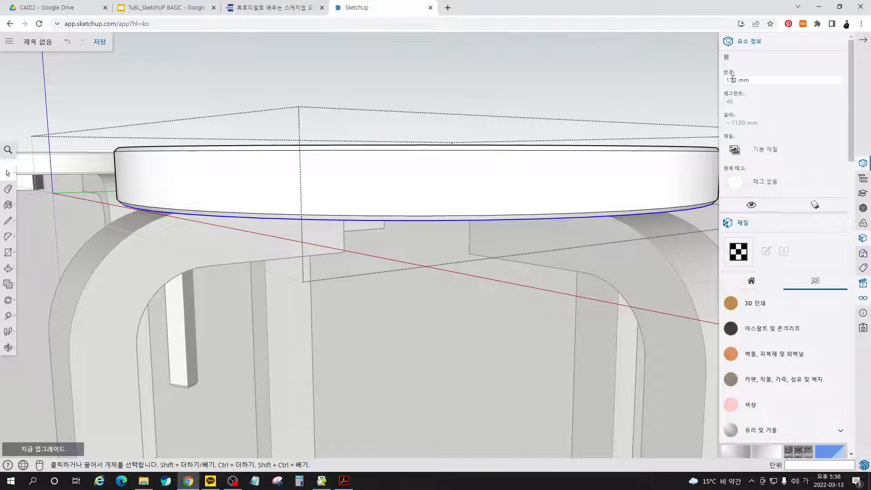
left_click(644, 105)
- Combine the four-legged stool's seat and all its legs into one group
middle_click_drag(612, 141, 523, 200)
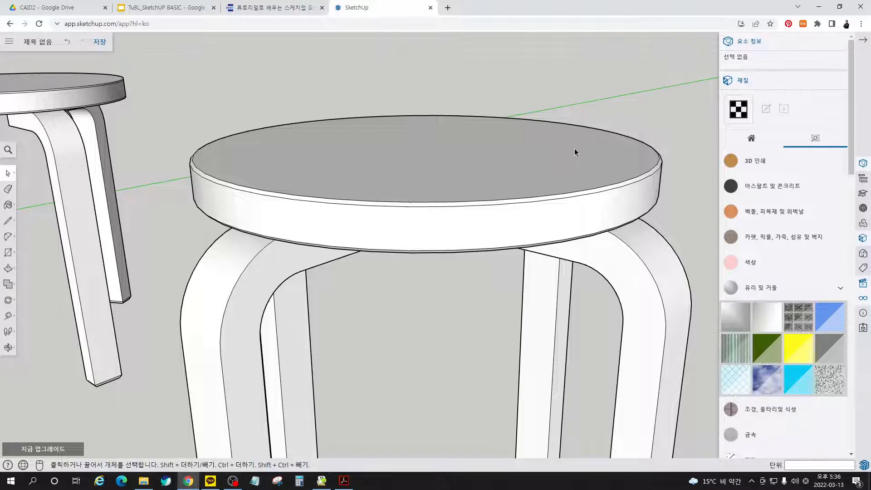
scroll(592, 200, "down", 3)
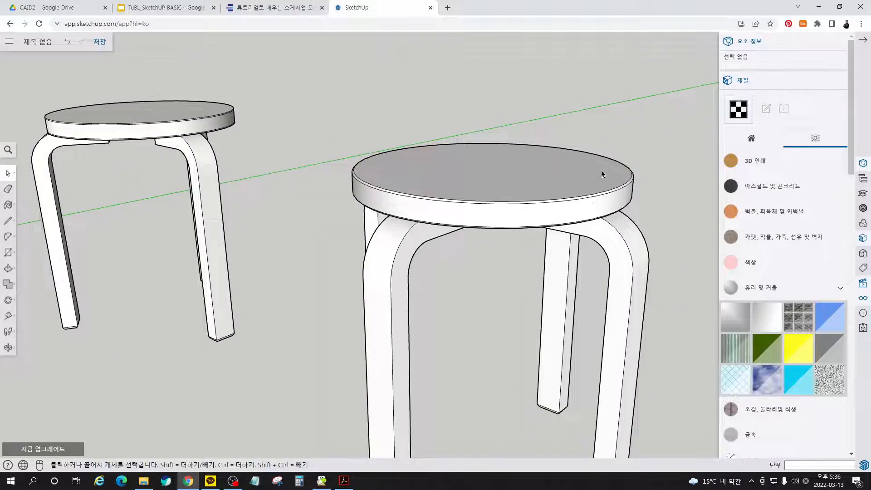
scroll(619, 203, "up", 10)
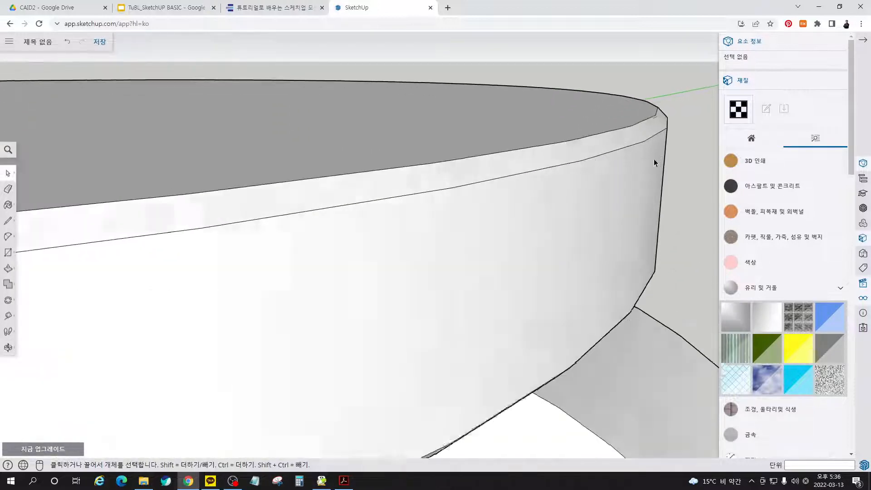
middle_click_drag(654, 161, 647, 142)
scroll(646, 155, "down", 8)
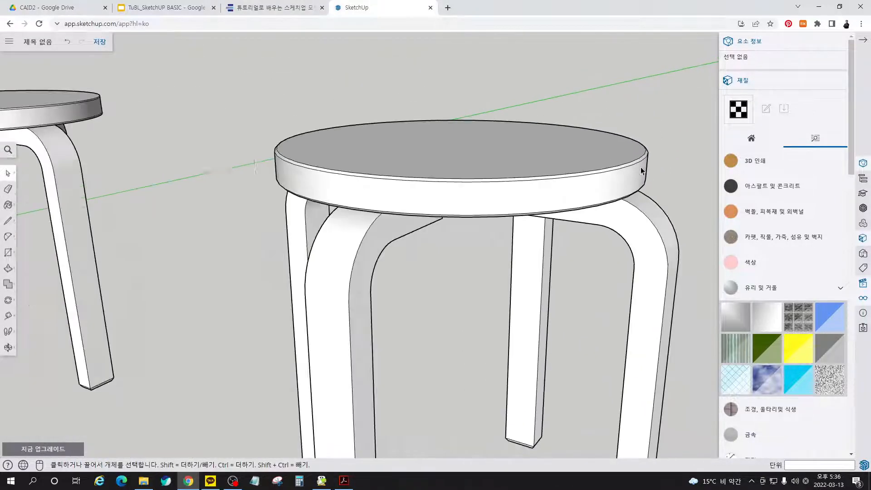
scroll(577, 178, "down", 2)
middle_click_drag(474, 194, 459, 213)
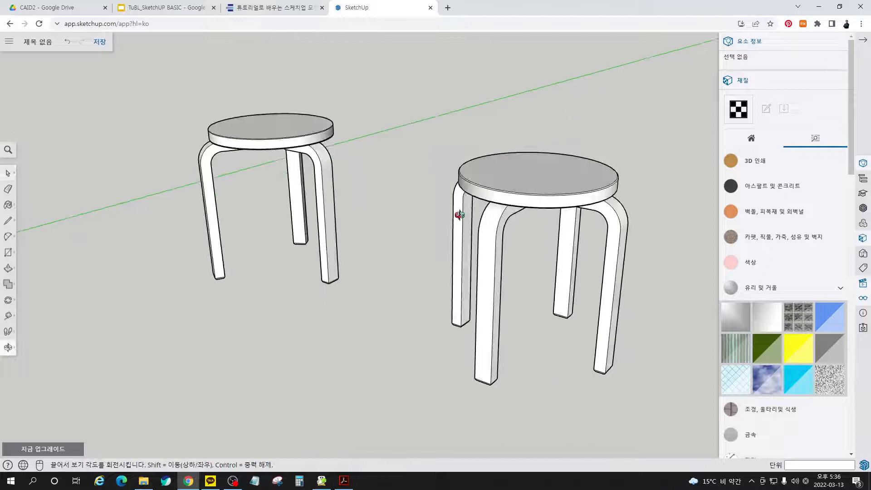
left_click(599, 180)
left_click_drag(642, 362, 467, 140)
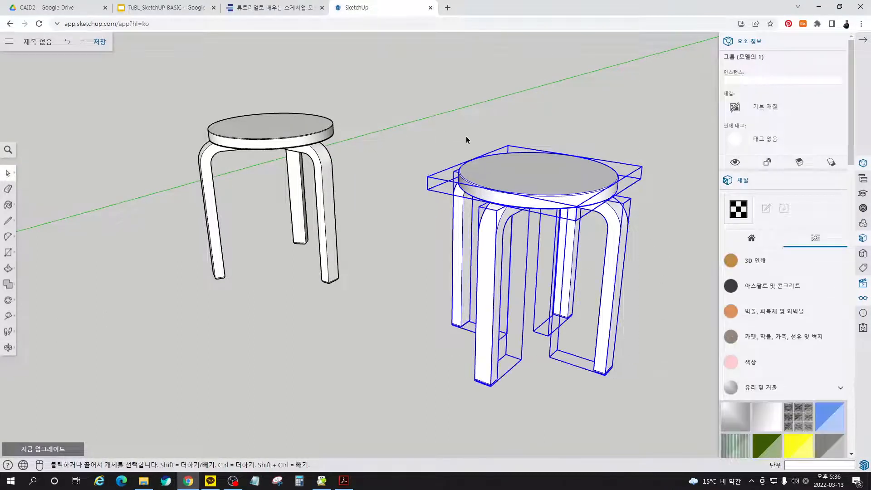
right_click(547, 190)
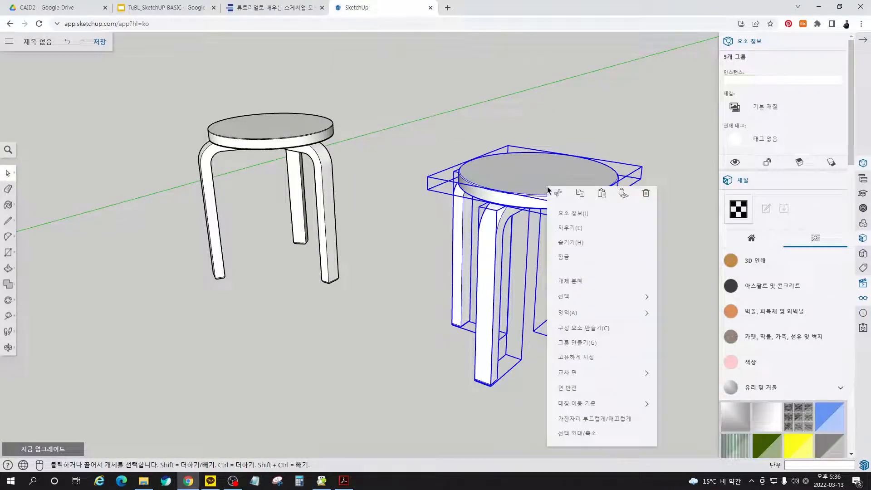
left_click(585, 343)
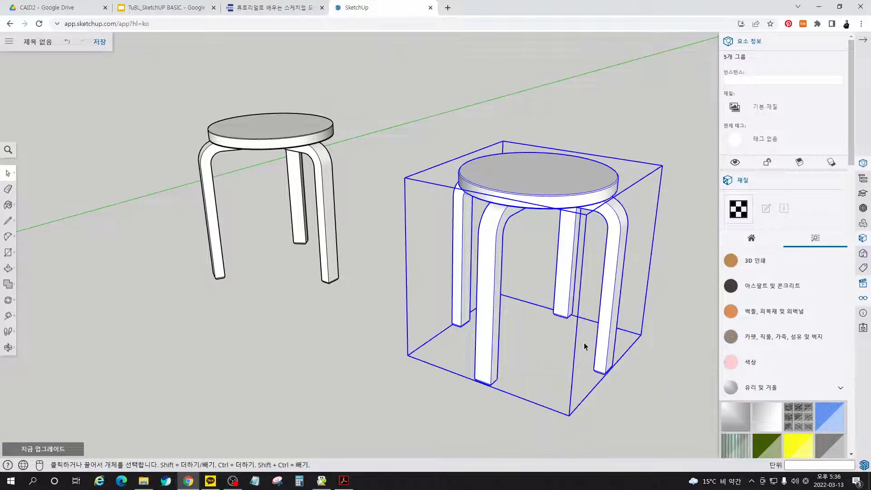
- Combine the three-legged stool's seat and all its legs into one group
left_click(391, 225)
left_click_drag(363, 252, 174, 122)
right_click(273, 130)
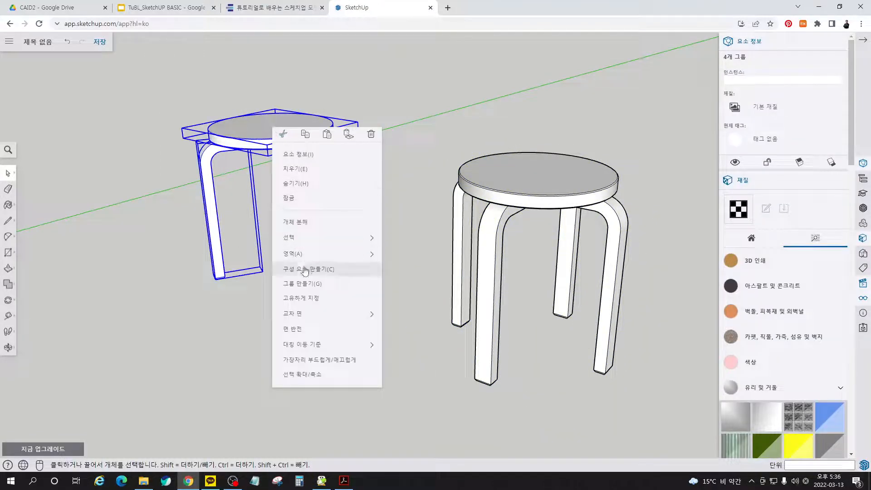
left_click(308, 284)
left_click(363, 146)
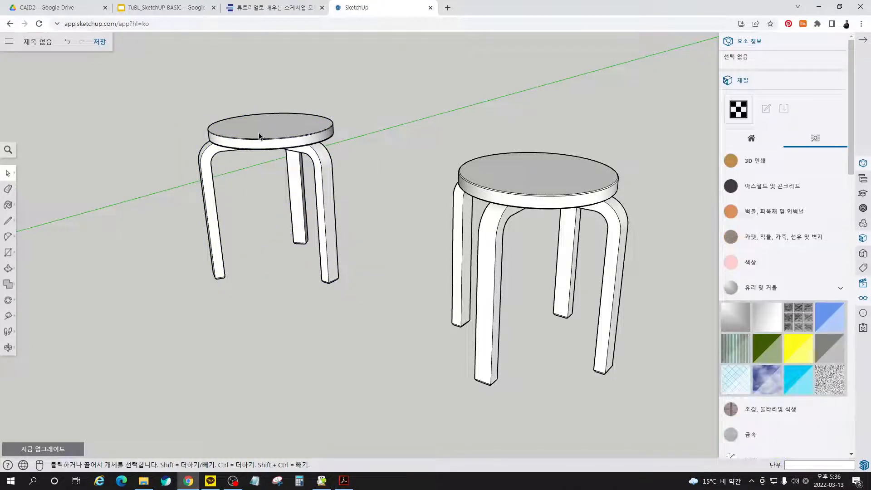
- Inside the three-legged stool's nested seat group, set the radius of the top face's outer circle to 173 mm
scroll(259, 132, "up", 5)
left_click(398, 130)
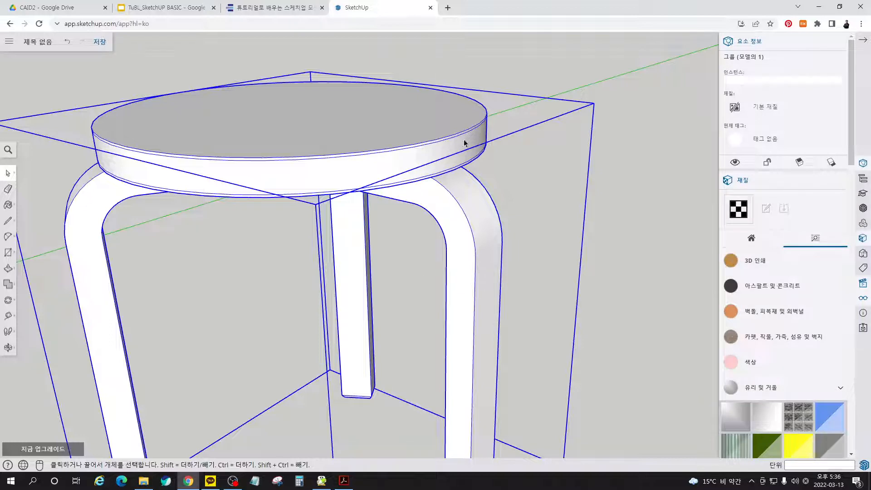
double_click(440, 115)
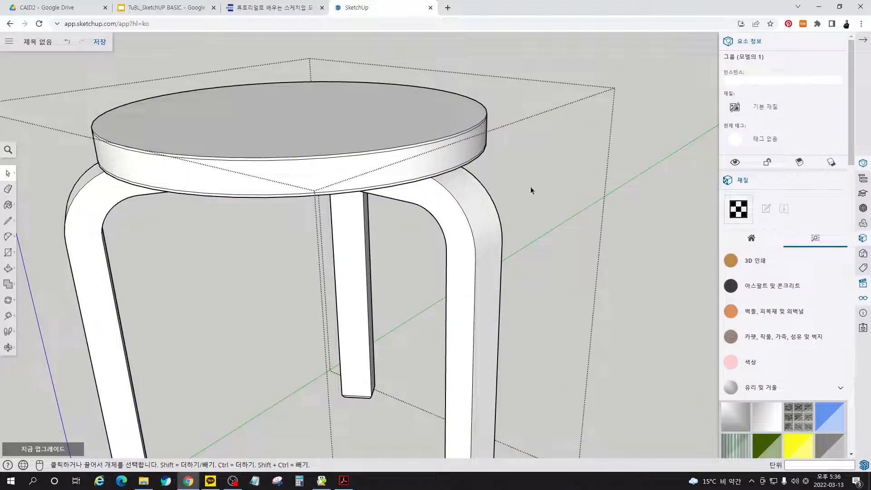
left_click(439, 122)
double_click(438, 107)
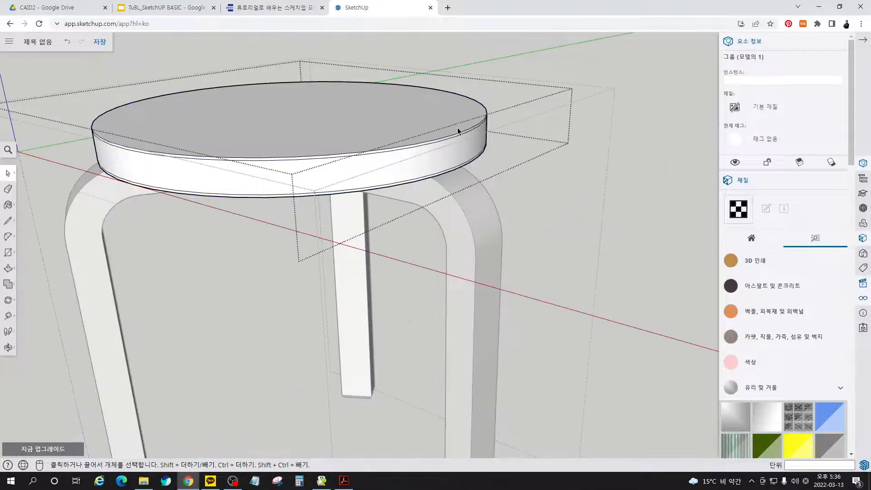
scroll(458, 132, "up", 2)
left_click(471, 131)
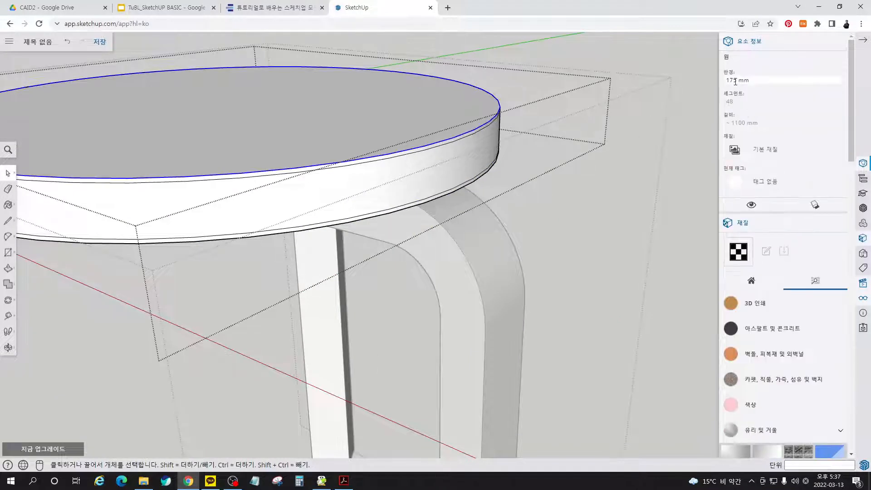
left_click_drag(735, 81, 739, 82)
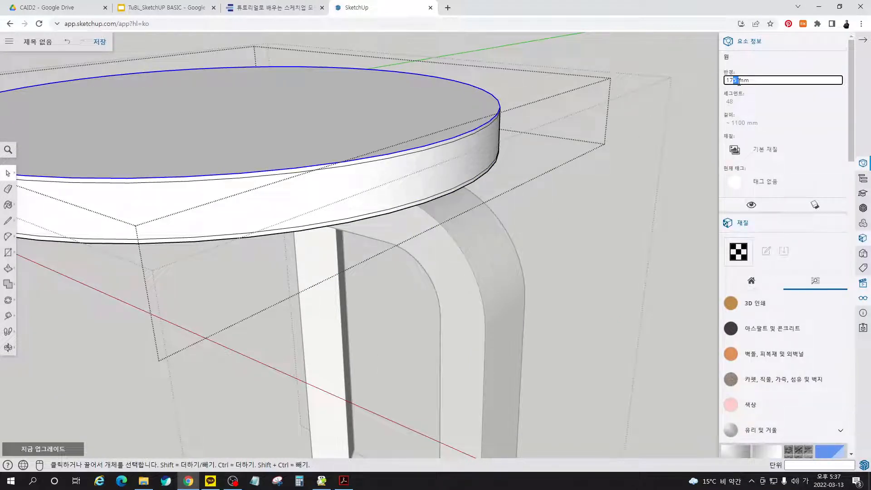
type("3")
key("Return")
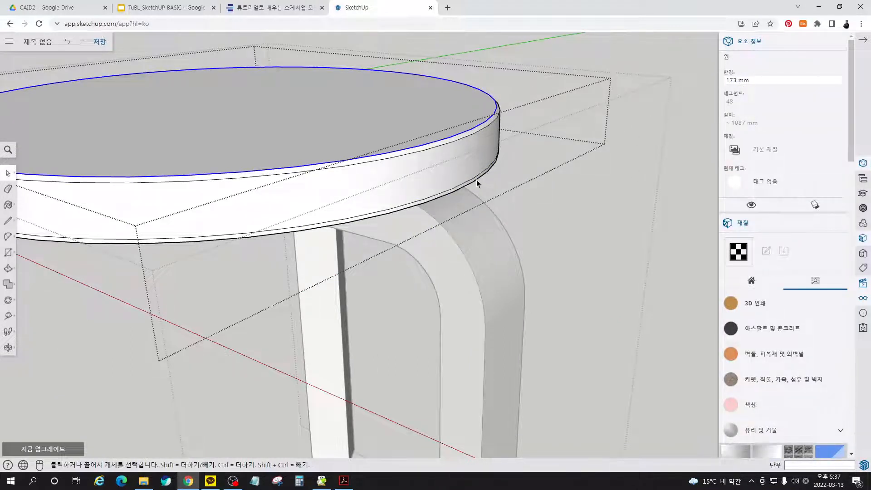
- Set the radius of the lowest circle on the underside of the three-legged stool's seat to 173 mm and leave both nested groups
left_click(476, 180)
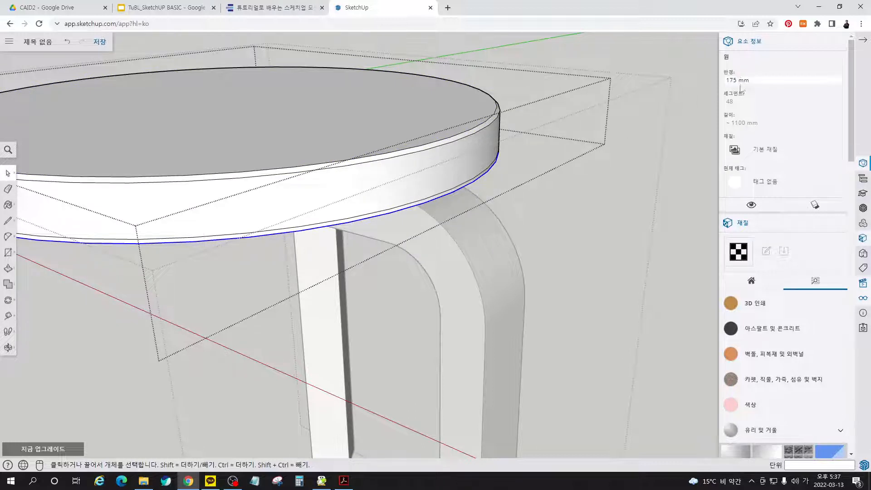
left_click_drag(734, 80, 737, 80)
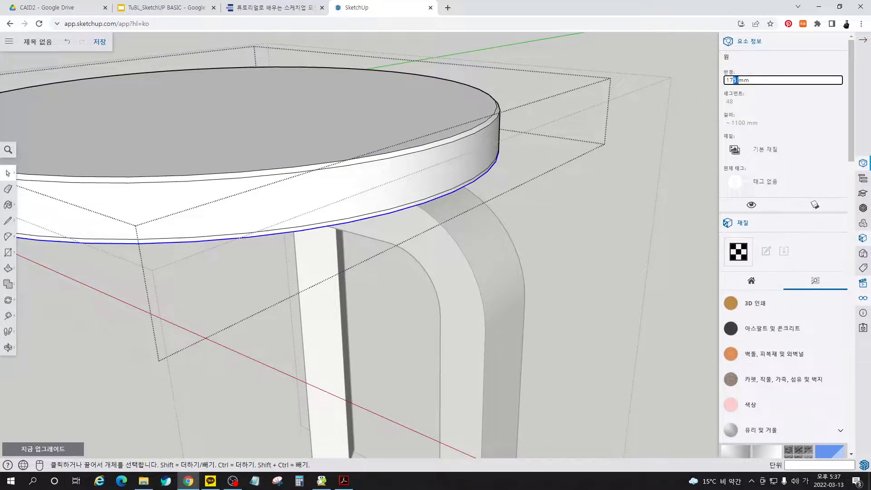
type("3")
key("Return")
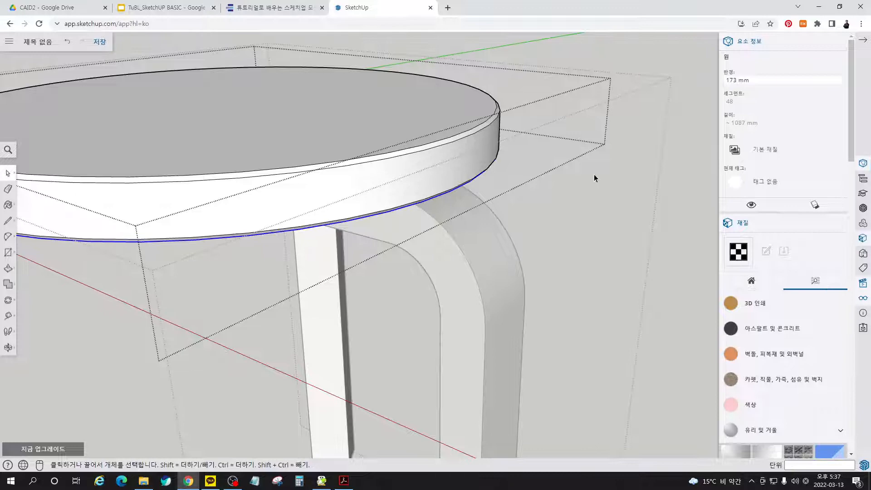
right_click(574, 108)
left_click(597, 132)
right_click(611, 101)
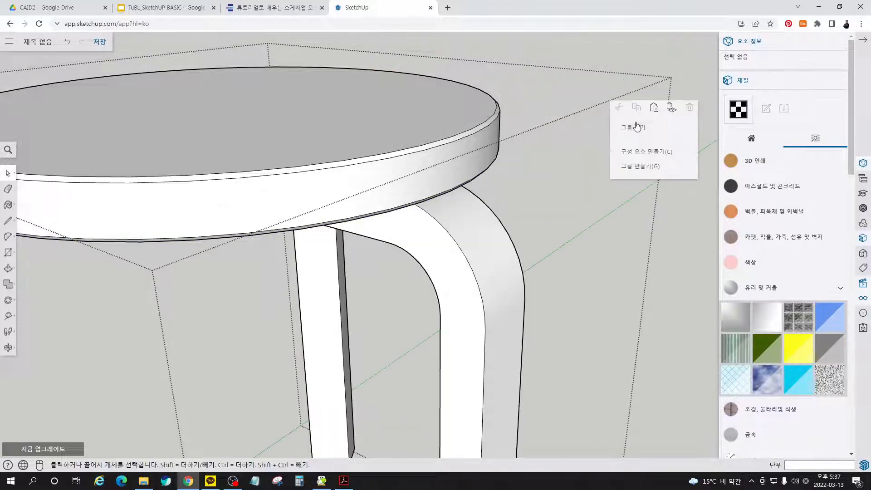
left_click(637, 131)
- Move both stool groups together about 878 mm across the ground towards the origin and the scale figure
scroll(633, 157, "down", 10)
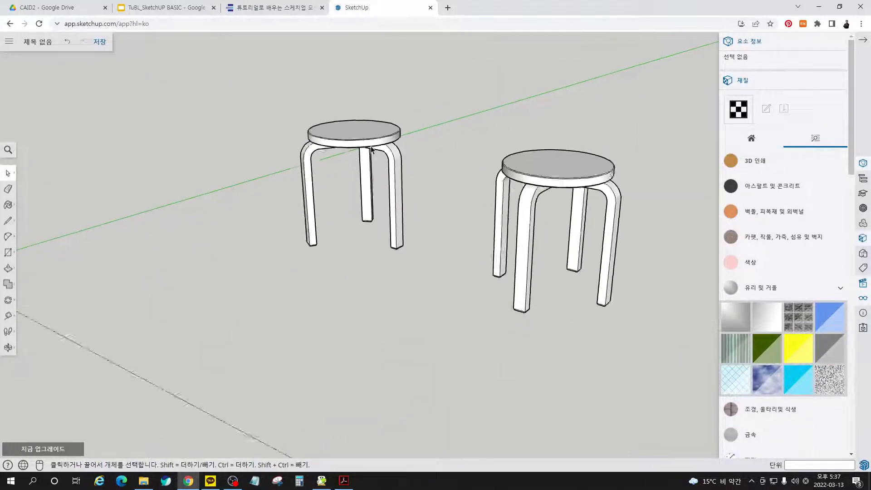
middle_click_drag(490, 229, 459, 273)
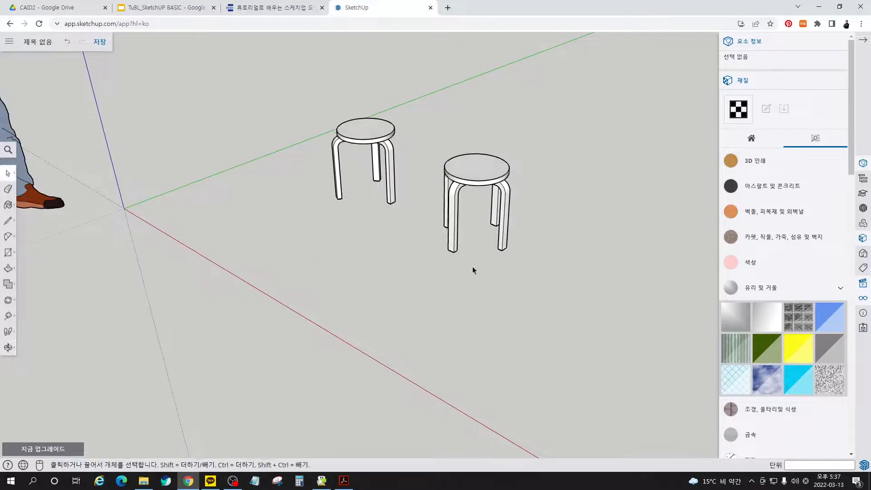
key("m")
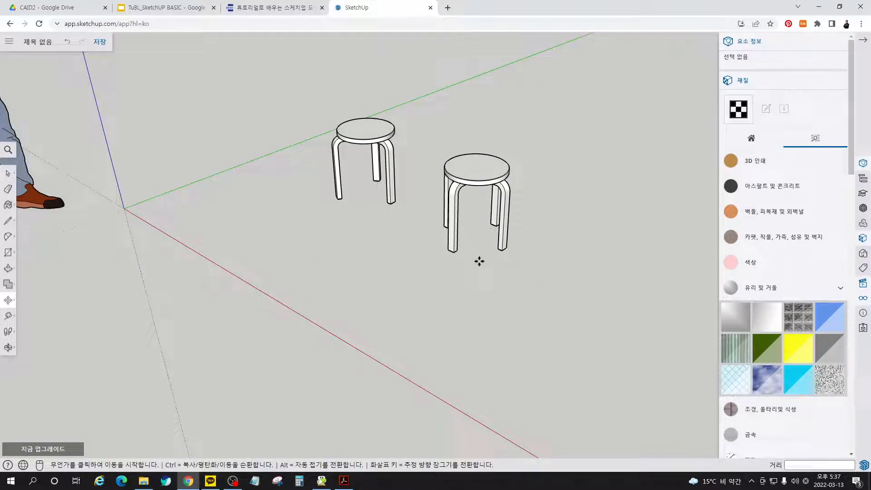
key("space")
left_click(471, 179)
left_click(388, 203, "shift")
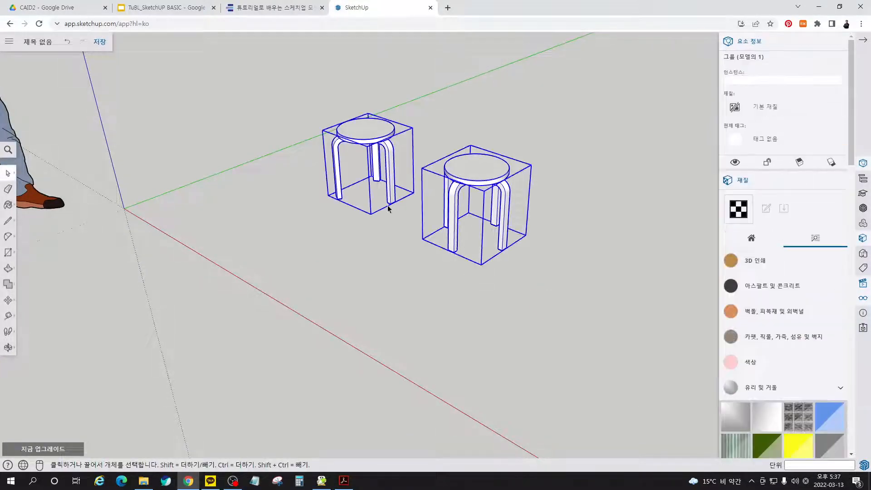
key("m")
left_click(372, 261)
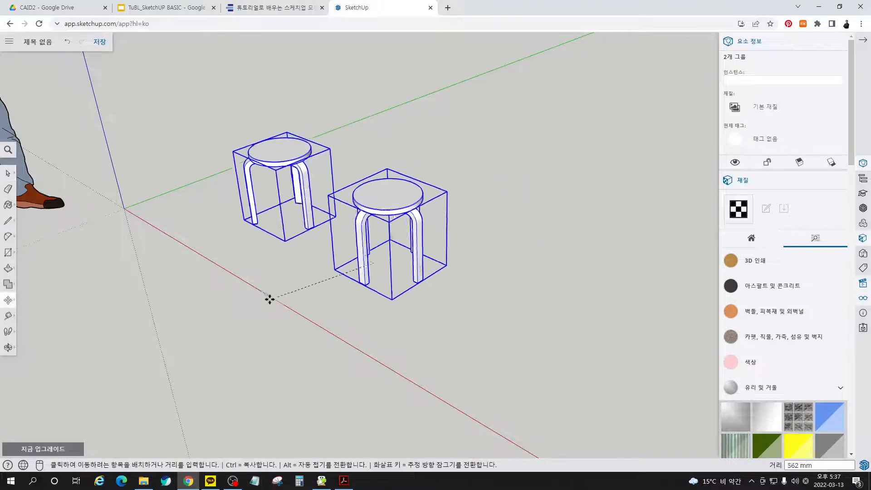
left_click(210, 309)
key("space")
- Save the model as 튜토리얼10_스툴만들기 in the SketchUp project's 튜토리얼로 배우는 스케치업 모델링 folder, with both stools framed in front of the figure
middle_click_drag(445, 327, 108, 202)
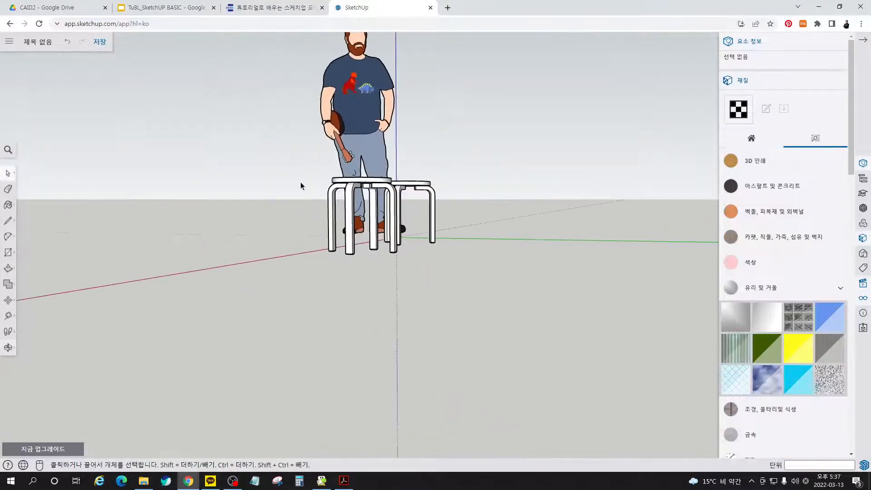
scroll(345, 154, "up", 3)
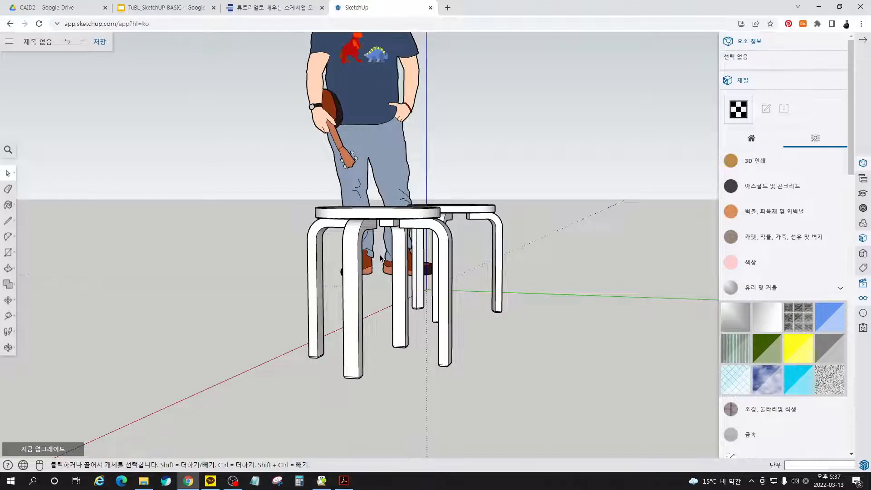
middle_click_drag(387, 263, 347, 204)
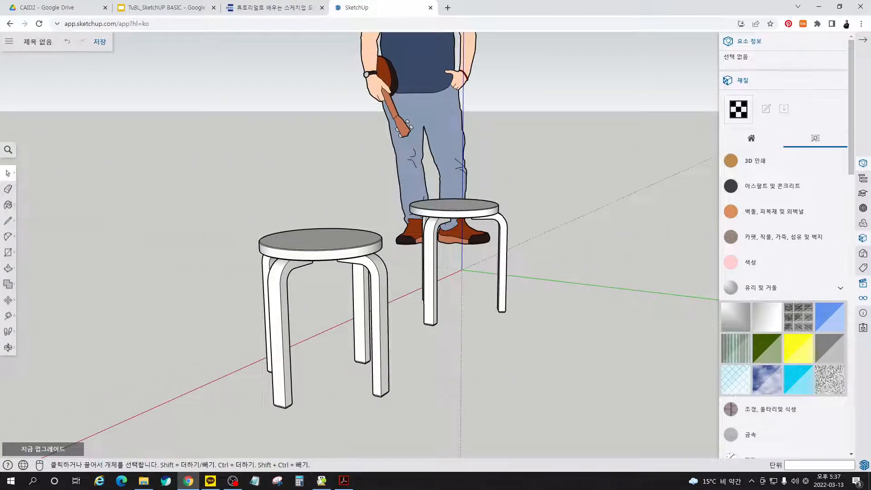
left_click(863, 40)
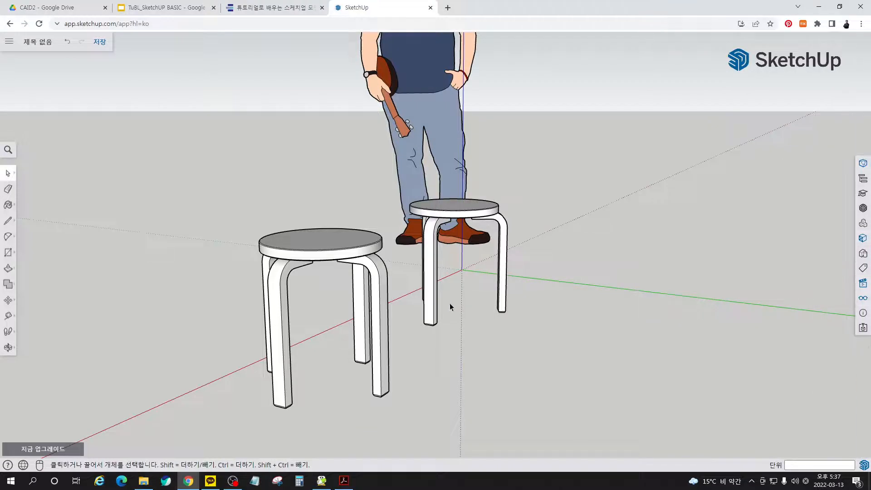
left_click(99, 41)
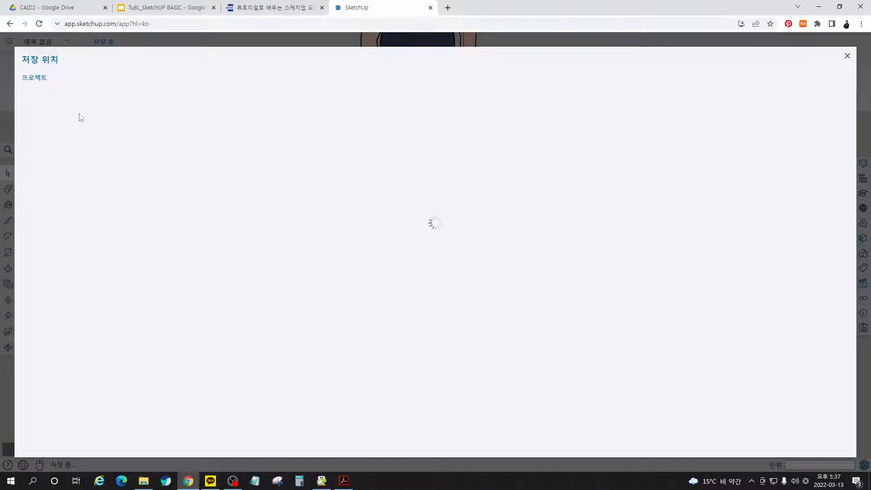
left_click(87, 187)
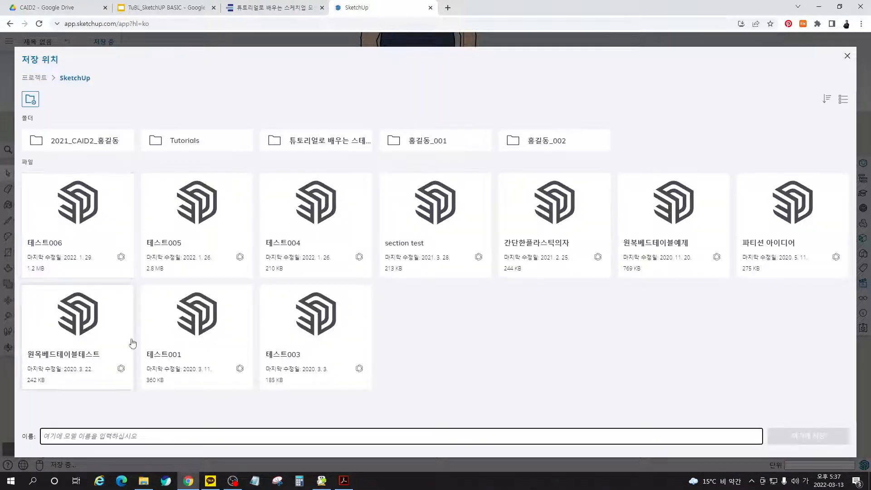
left_click(319, 150)
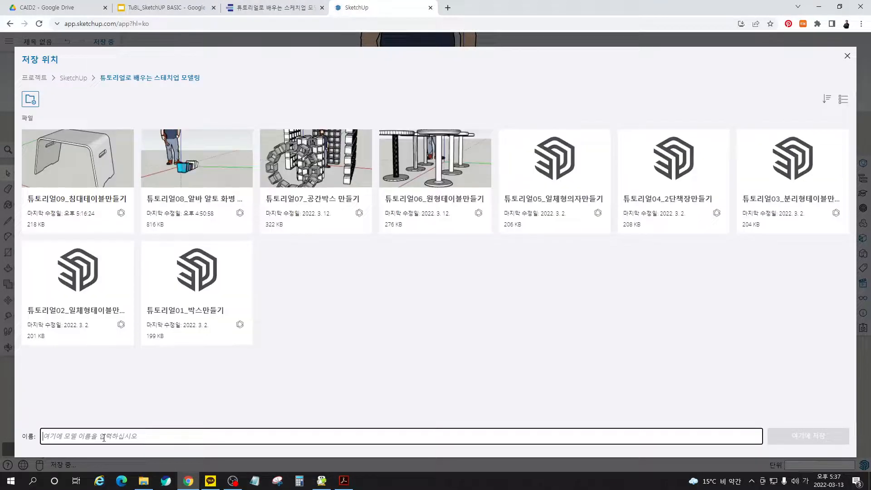
type("튜토리에")
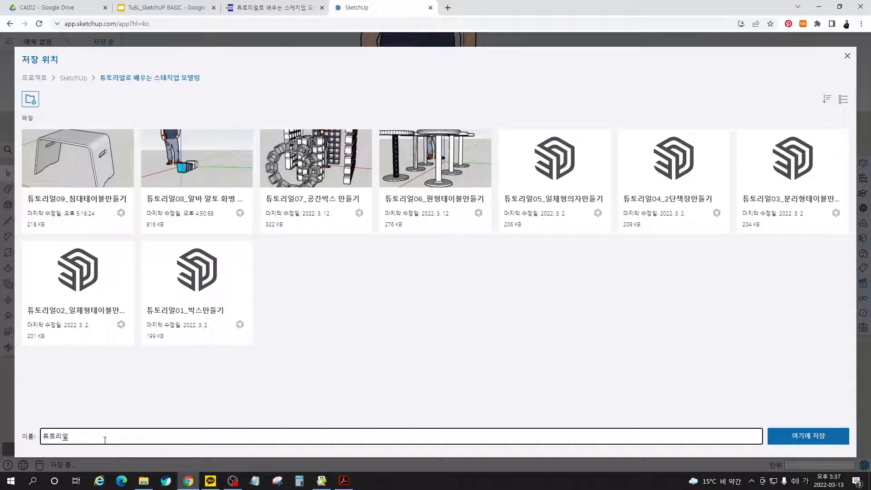
type("10_")
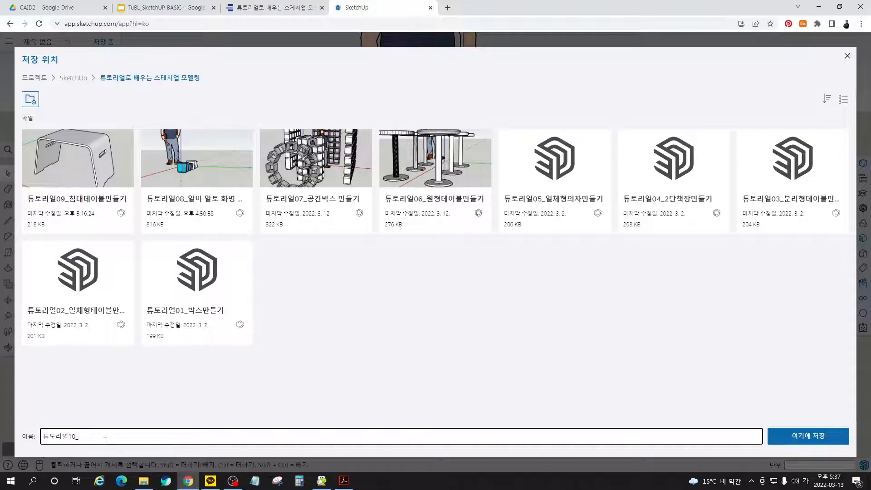
type("스")
type("툴만드")
type("기")
left_click(805, 436)
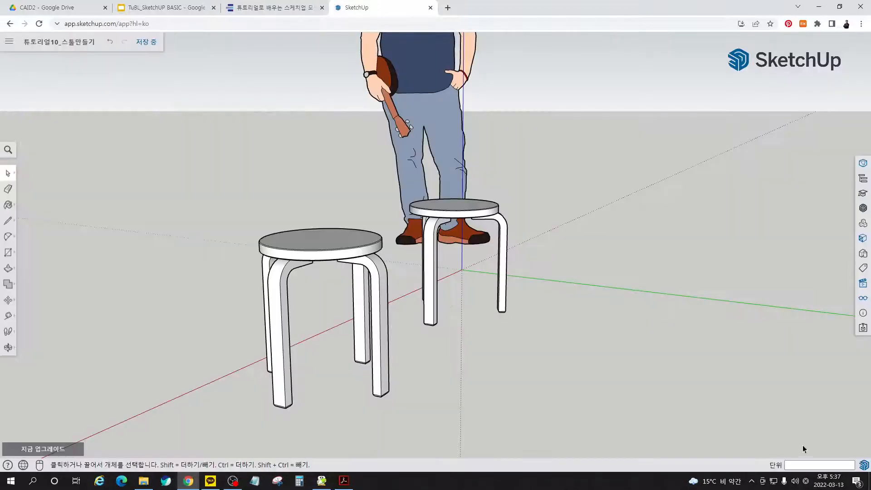
- Hide the model axes and frame both stools in a low view with the display settings closed
left_click(863, 298)
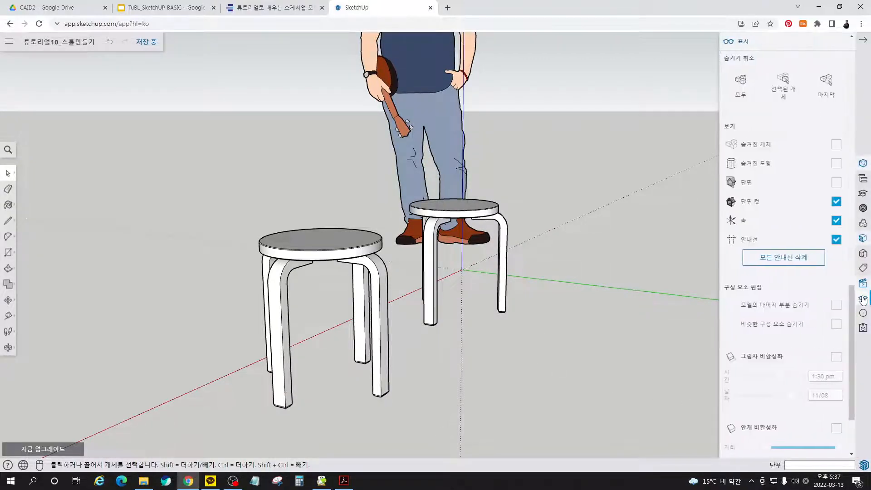
left_click(834, 222)
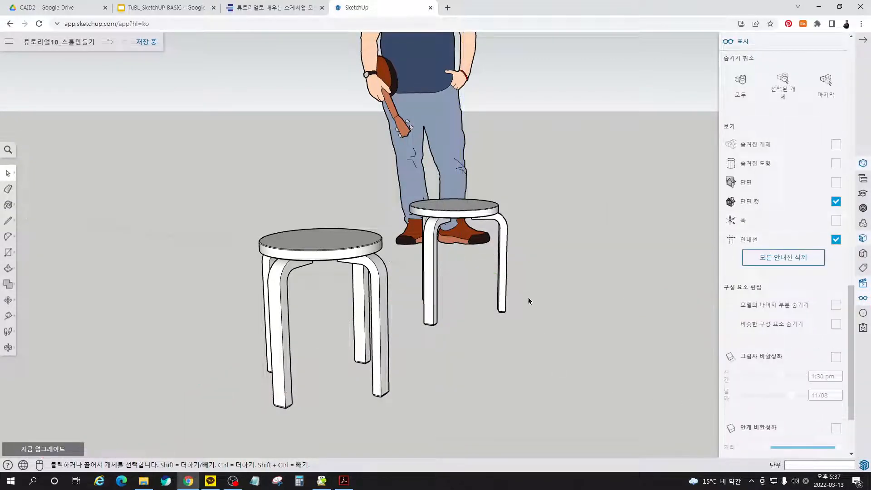
middle_click_drag(477, 380, 503, 308)
scroll(499, 148, "up", 3)
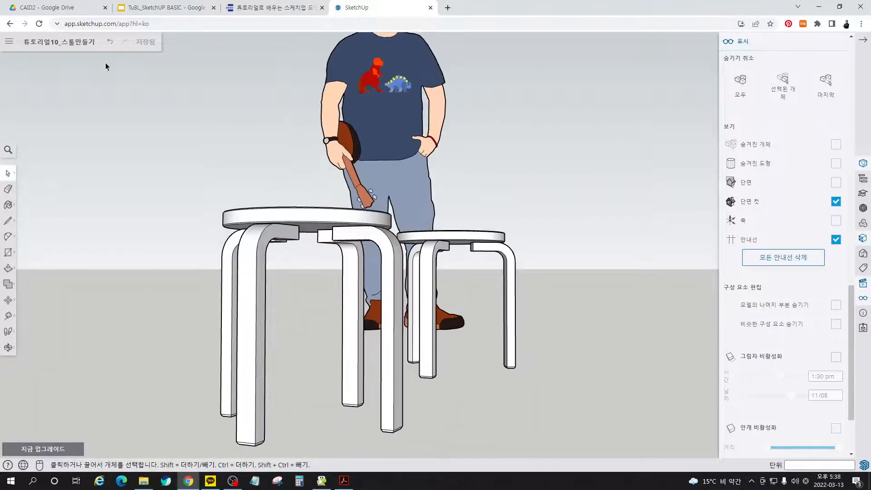
left_click(863, 40)
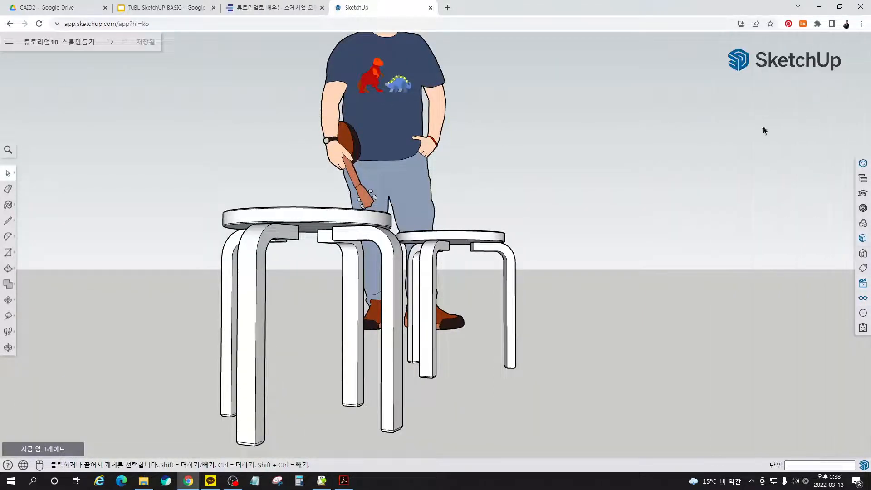
- Switch to the TuBL_SketchUP BASIC presentation in Google Slides and start the slideshow from the Tutorial 10 stool slide
left_click(166, 7)
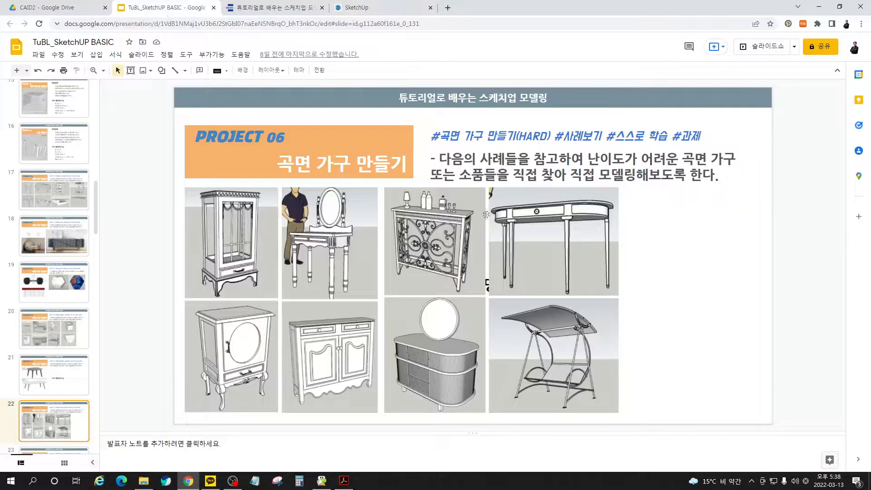
scroll(489, 220, "up", 1)
scroll(489, 220, "up", 1)
key("Up")
key("Up")
key("Up")
key("Up")
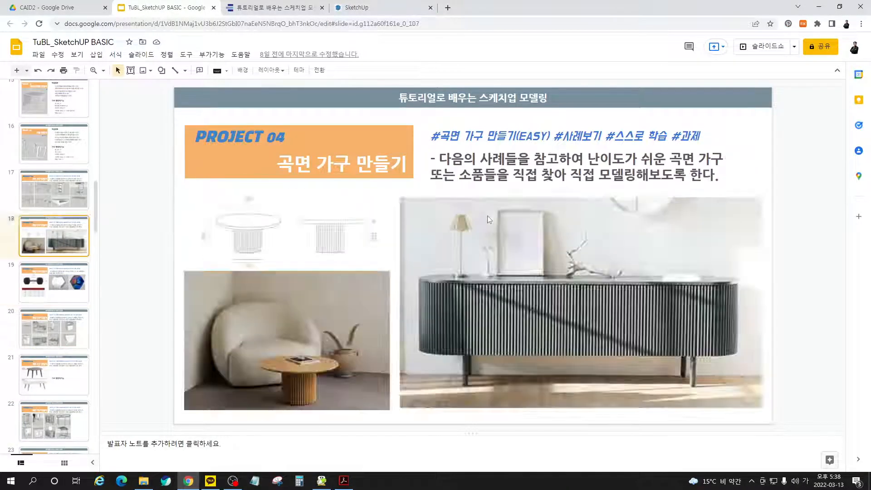
key("Down")
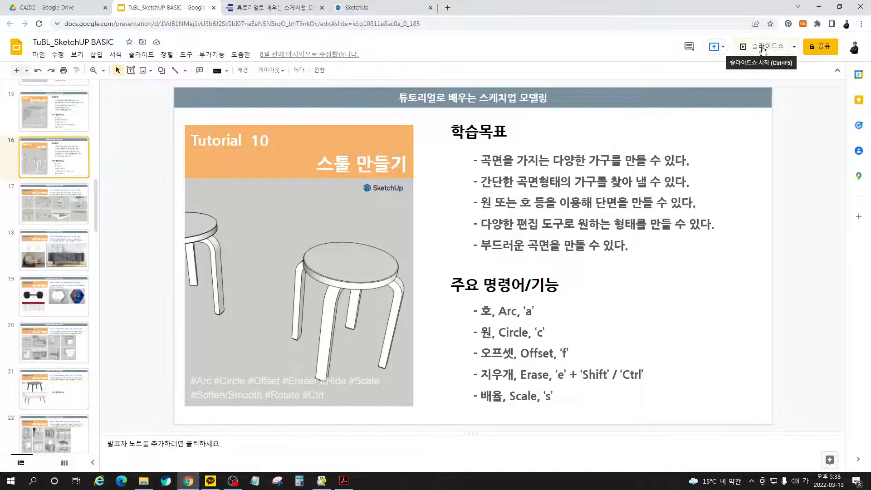
left_click(764, 49)
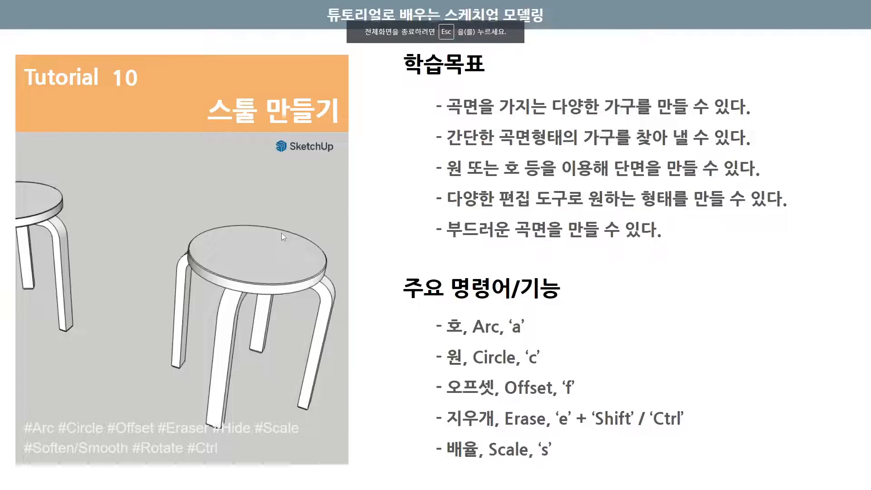